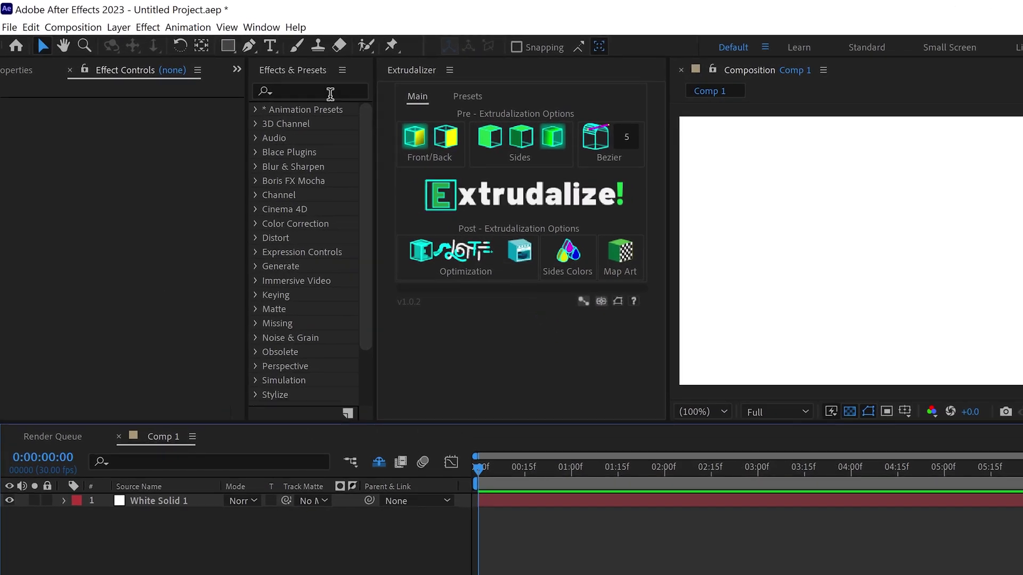
Bring the Extrudalizer.jsxbin panel to the front from the Window menu
{"action": "left_click", "coordinate": [261, 27]}
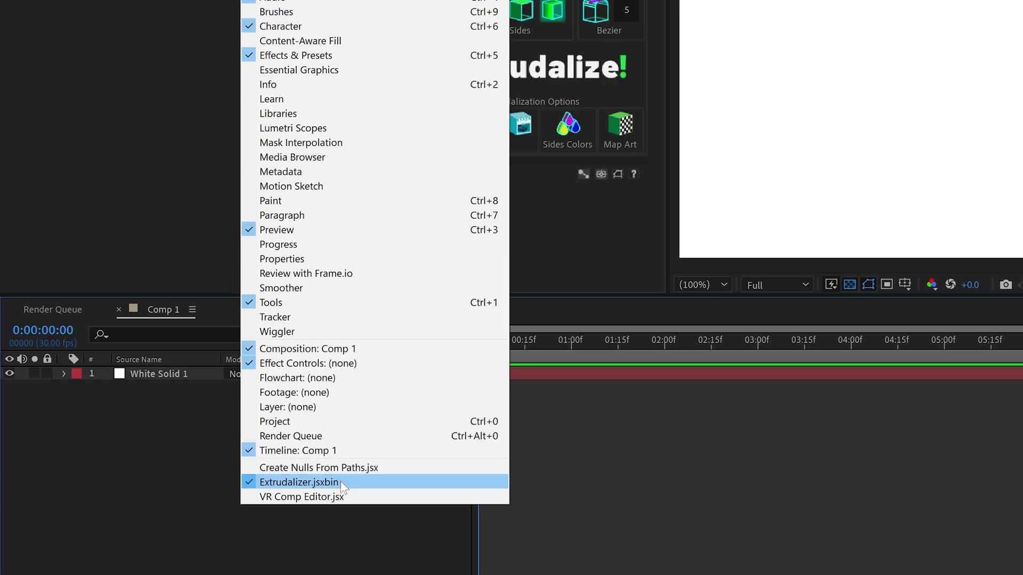
{"action": "left_click", "coordinate": [340, 481]}
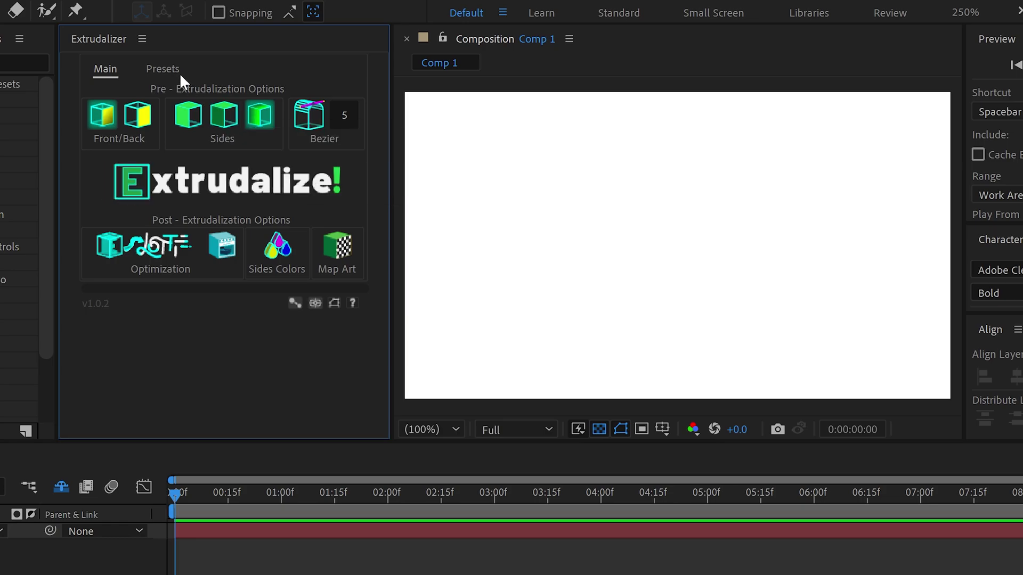
Add the Cube shape preset from Extrudalizer's Presets tab to Comp 1
{"action": "left_click", "coordinate": [165, 69]}
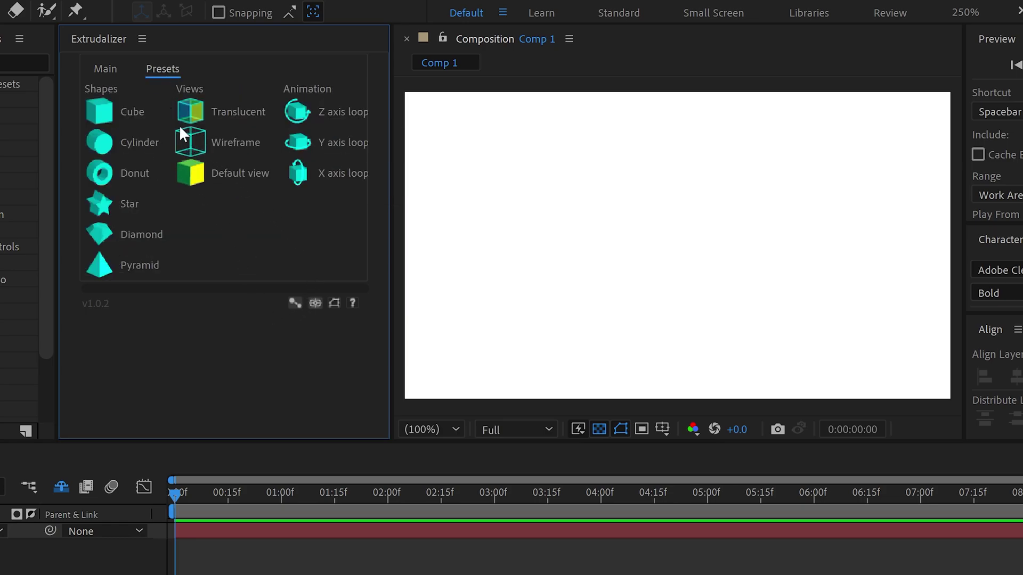
{"action": "left_click", "coordinate": [113, 109]}
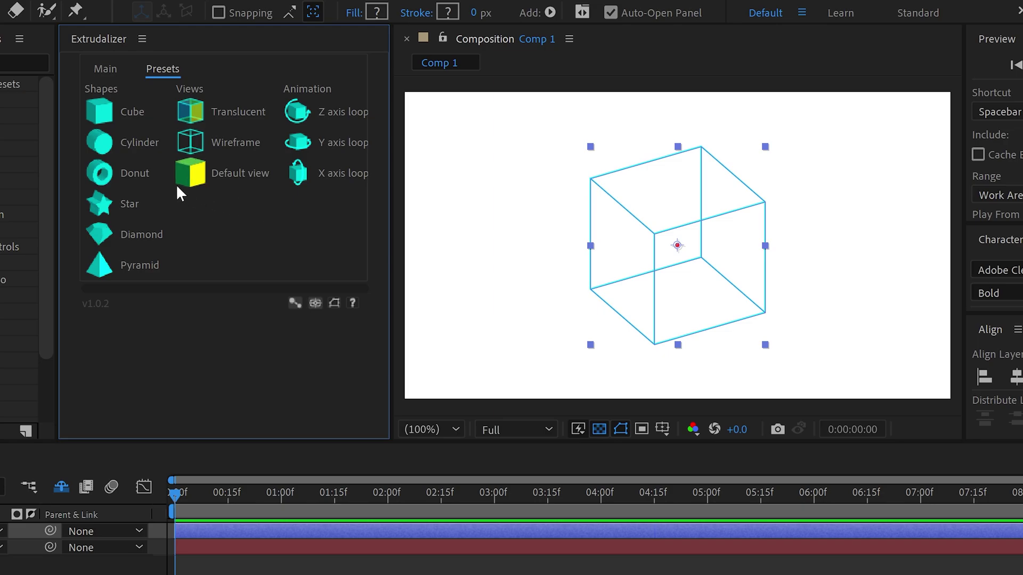
Show the cube in Default view, then apply and preview the Y axis loop spin
{"action": "left_click", "coordinate": [198, 181]}
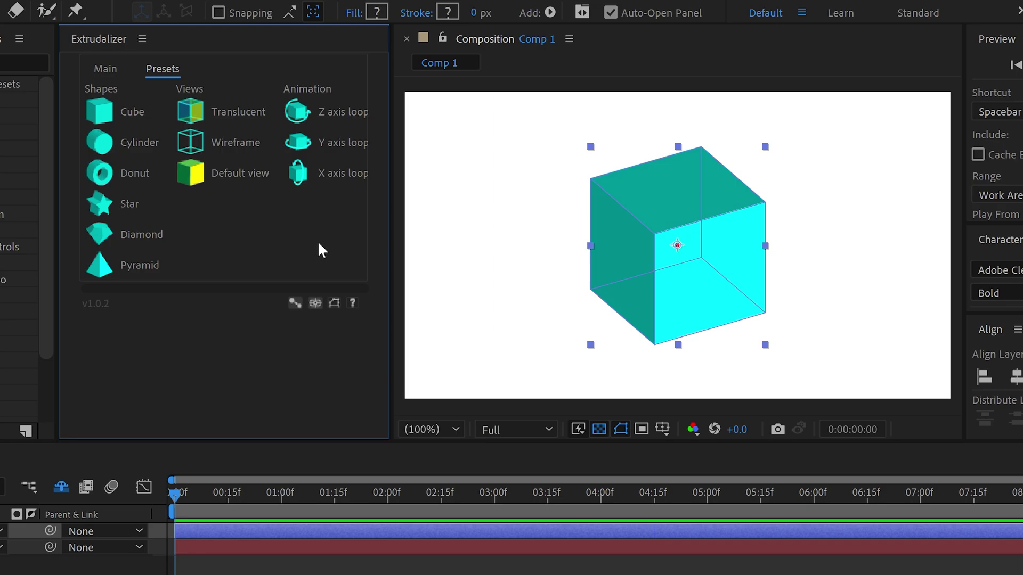
{"action": "left_click", "coordinate": [298, 144]}
{"action": "key", "text": "space"}
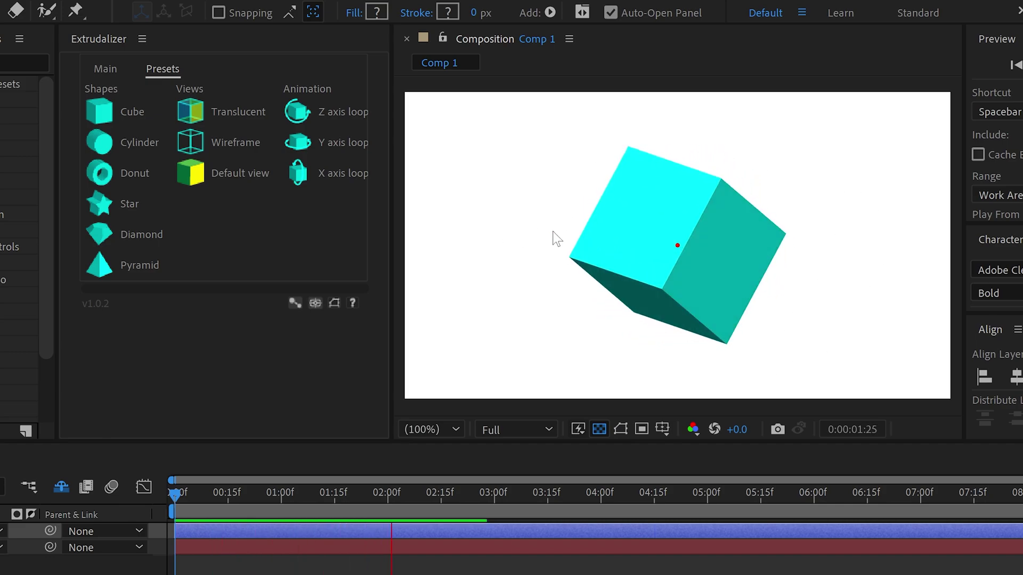
{"action": "left_click_drag", "start_coordinate": [445, 493], "coordinate": [140, 500]}
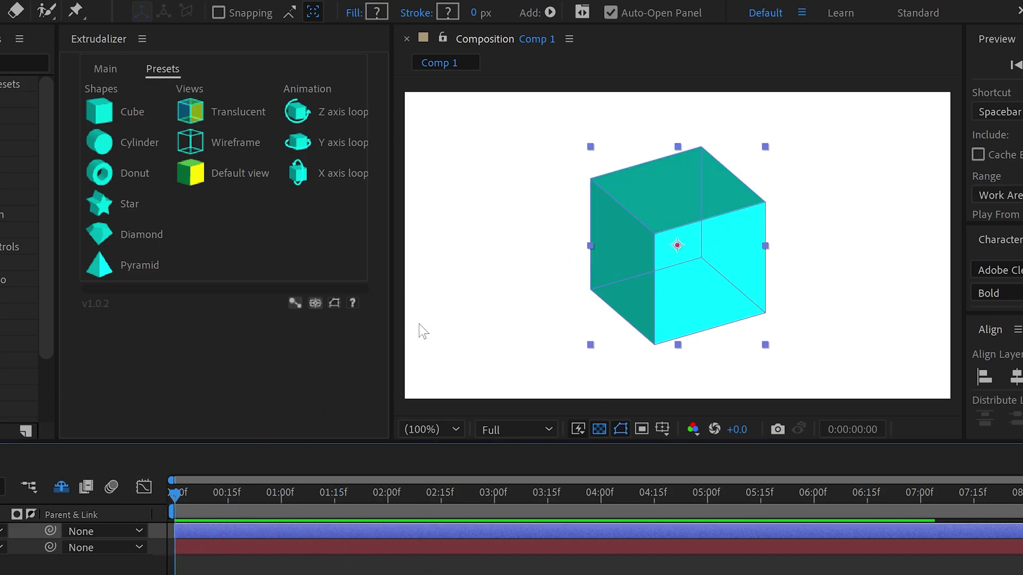
Try the Z and X axis loop spins, previewing each one
{"action": "left_click", "coordinate": [294, 108]}
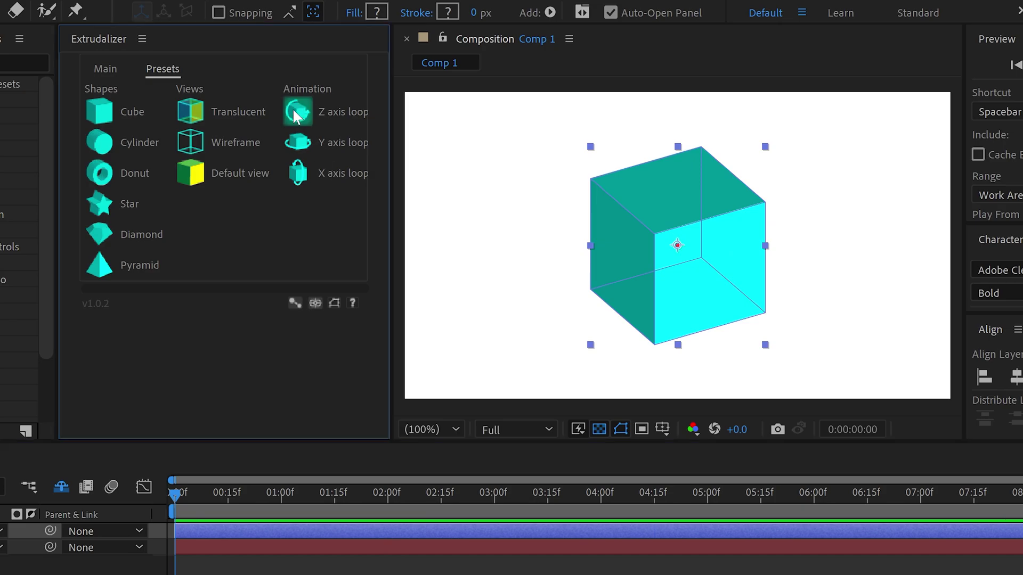
{"action": "key", "text": "space"}
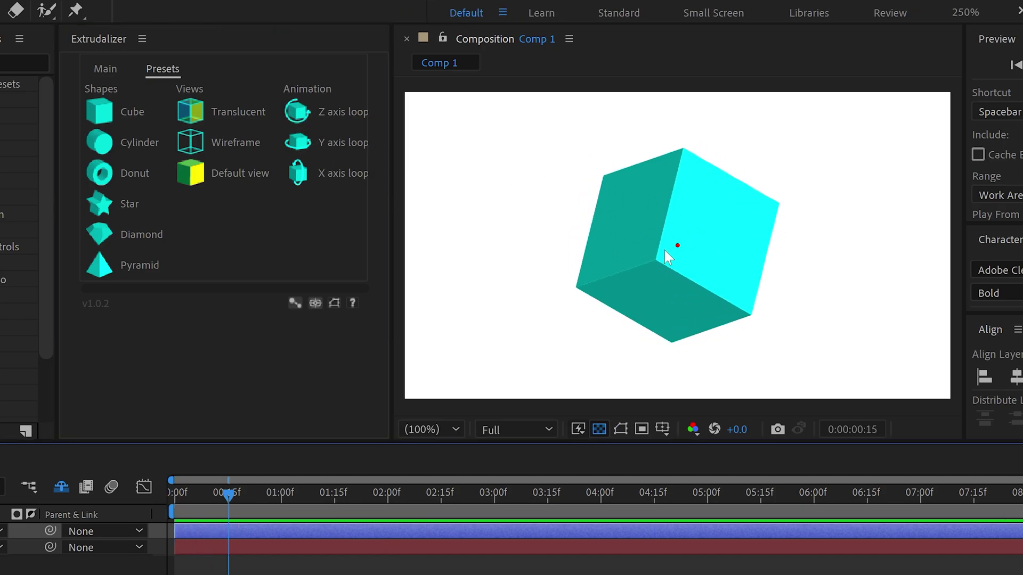
{"action": "key", "text": "space"}
{"action": "left_click", "coordinate": [299, 175]}
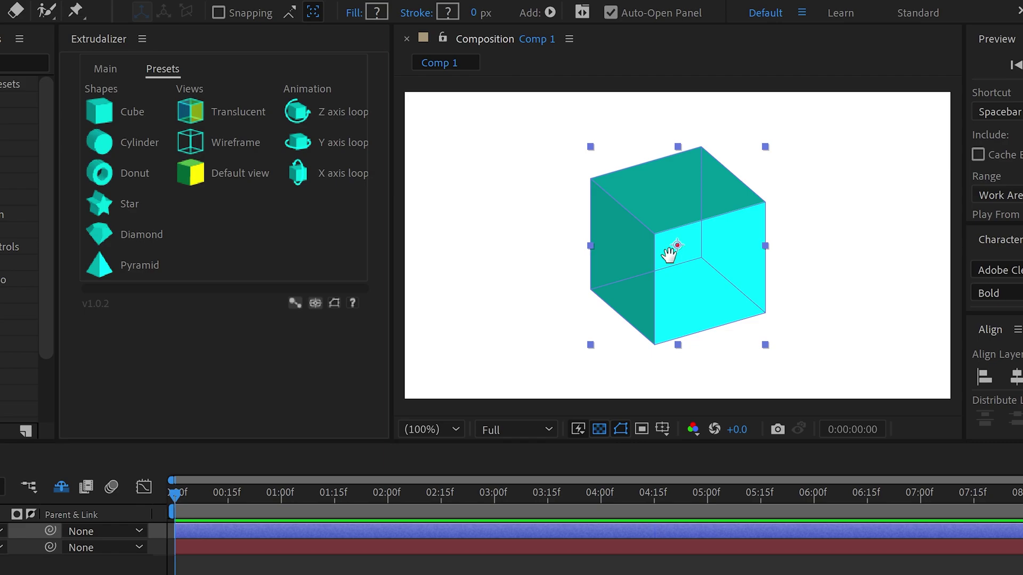
{"action": "key", "text": "space"}
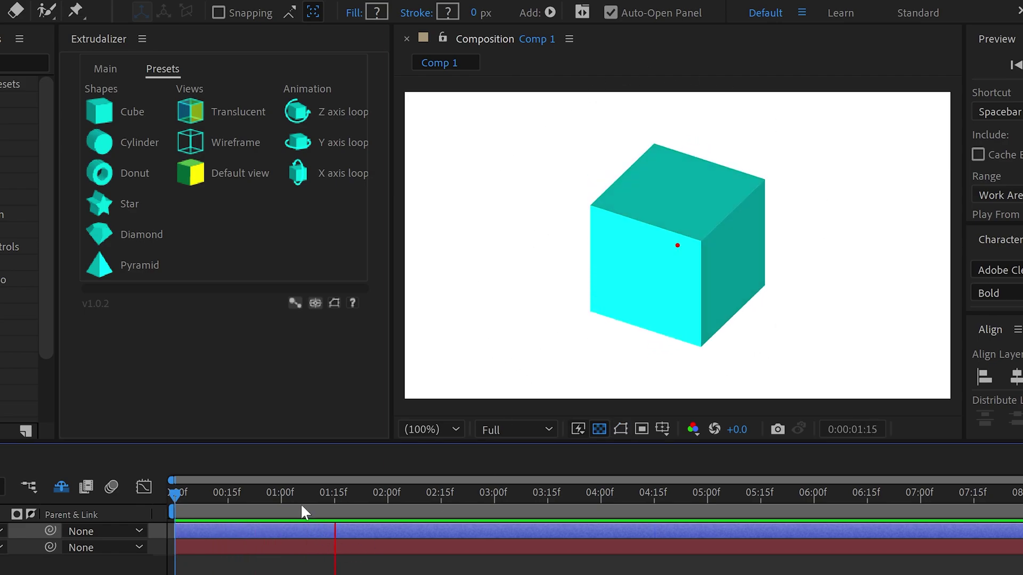
{"action": "key", "text": "space"}
{"action": "key", "text": "space"}
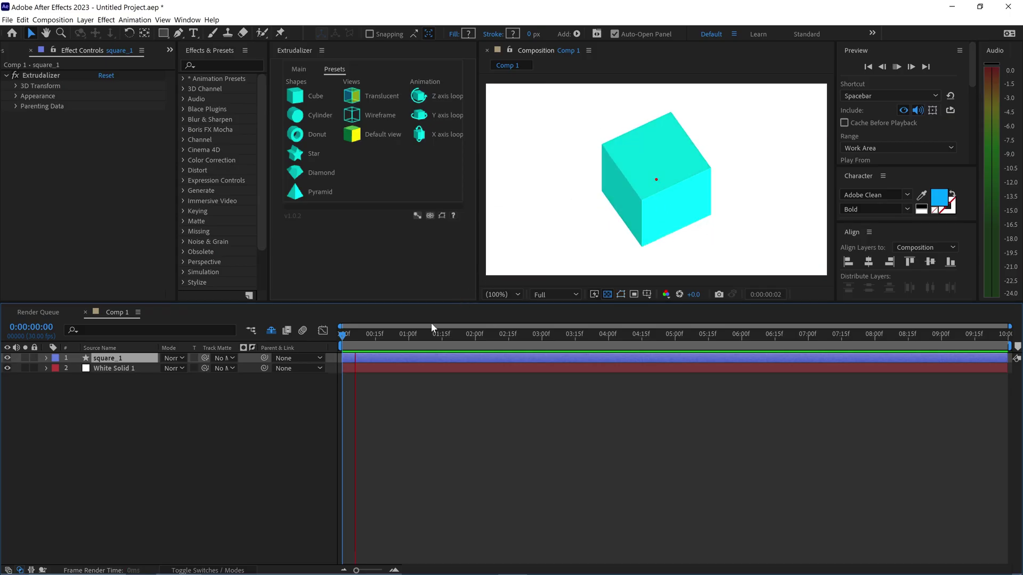
{"action": "key", "text": "space"}
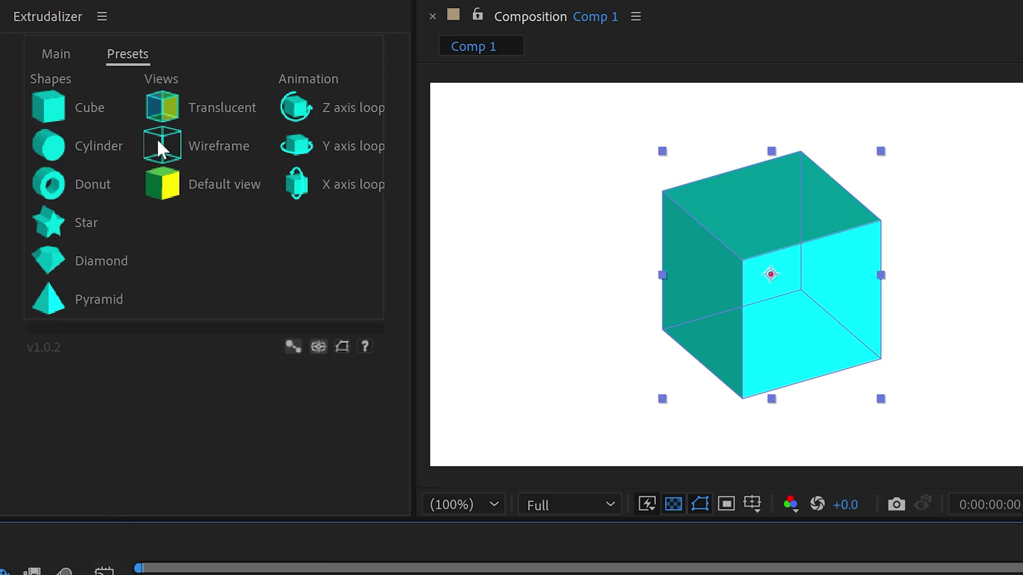
On the Main tab, choose the second Front/Back fill and the unshaded first Sides option
{"action": "left_click", "coordinate": [65, 60]}
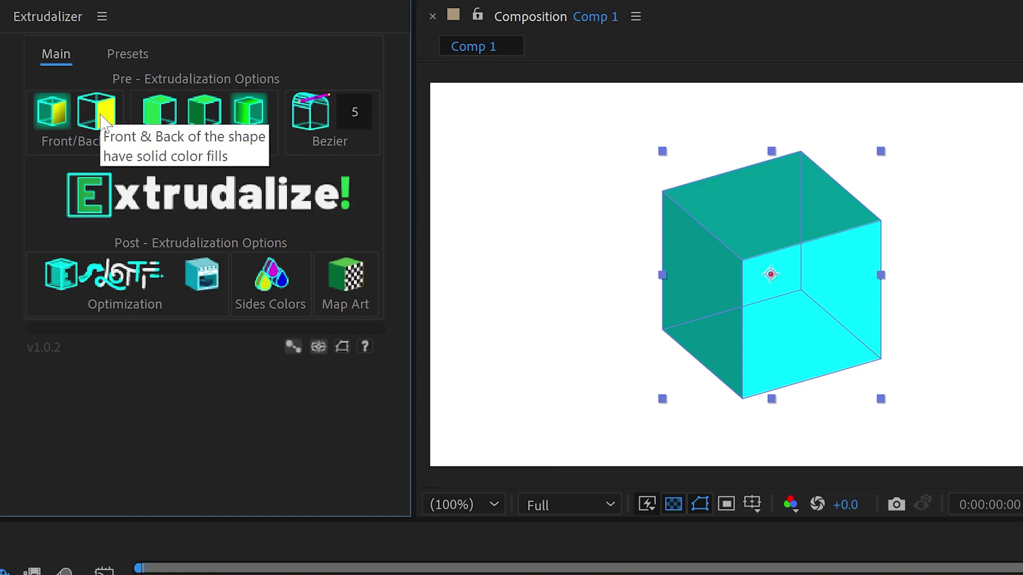
{"action": "left_click", "coordinate": [101, 116]}
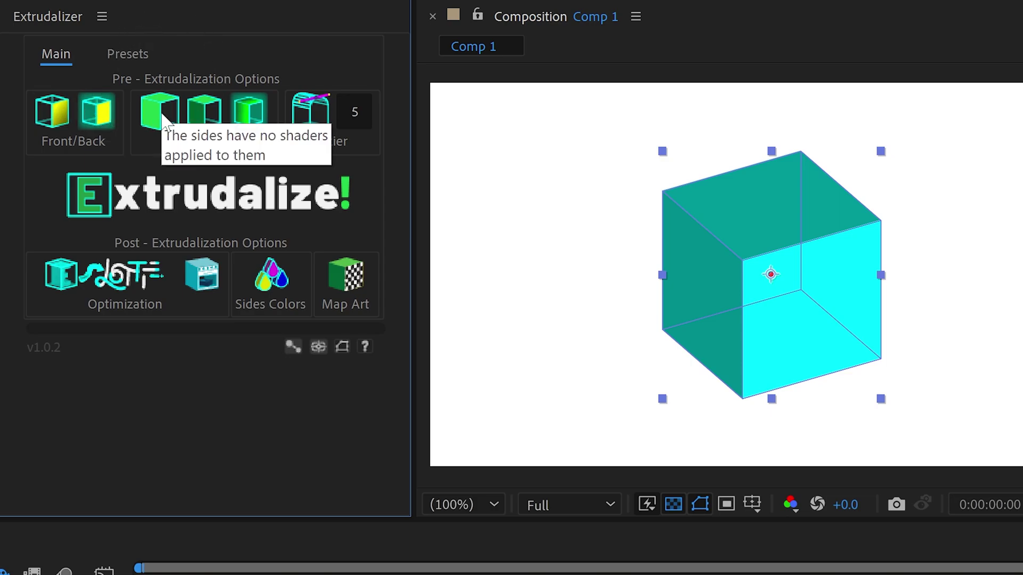
{"action": "left_click", "coordinate": [169, 121]}
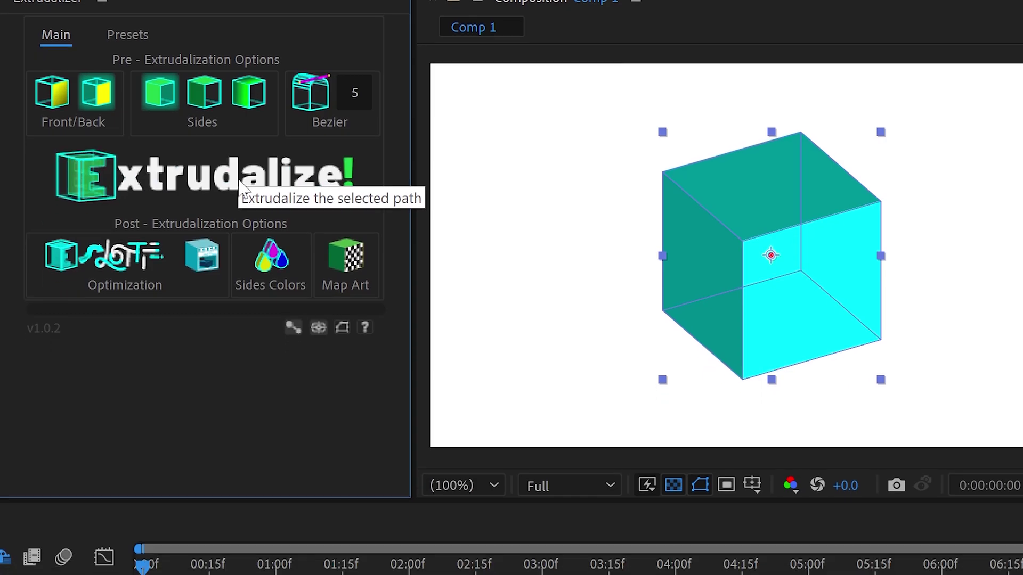
Re-extrude the cube with those options, confirming the replacement
{"action": "left_click", "coordinate": [244, 185]}
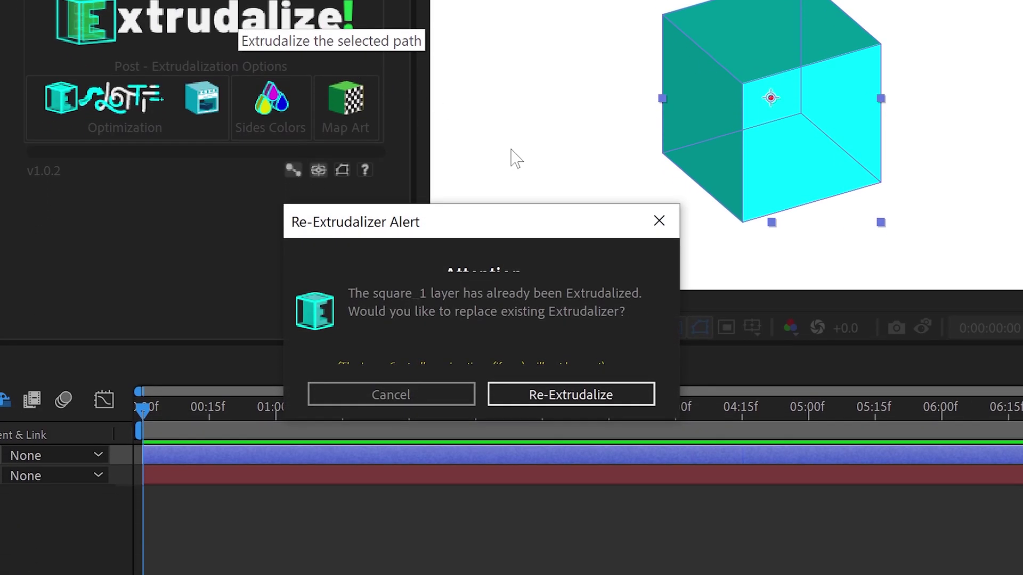
{"action": "left_click", "coordinate": [567, 395]}
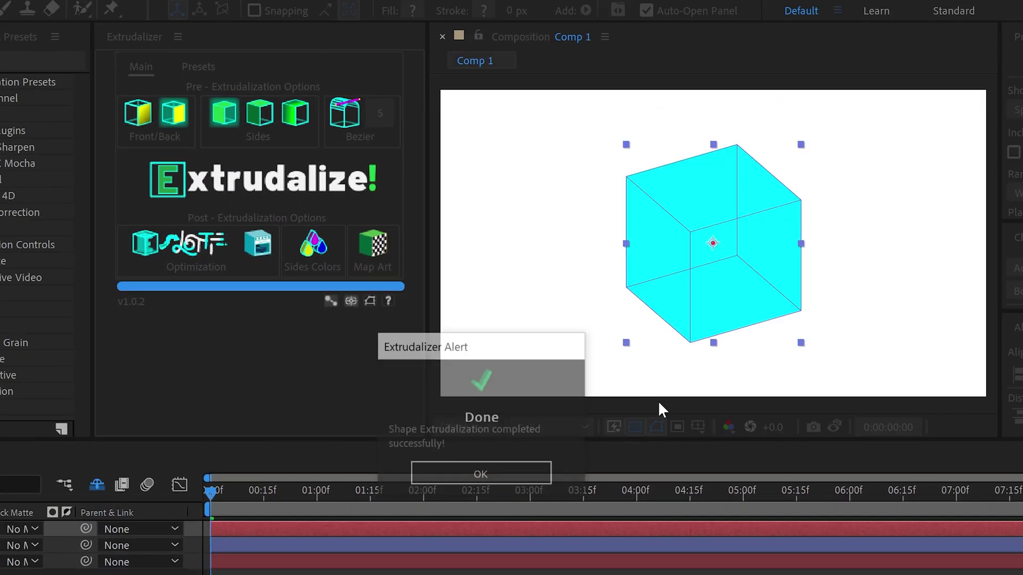
{"action": "left_click", "coordinate": [547, 471]}
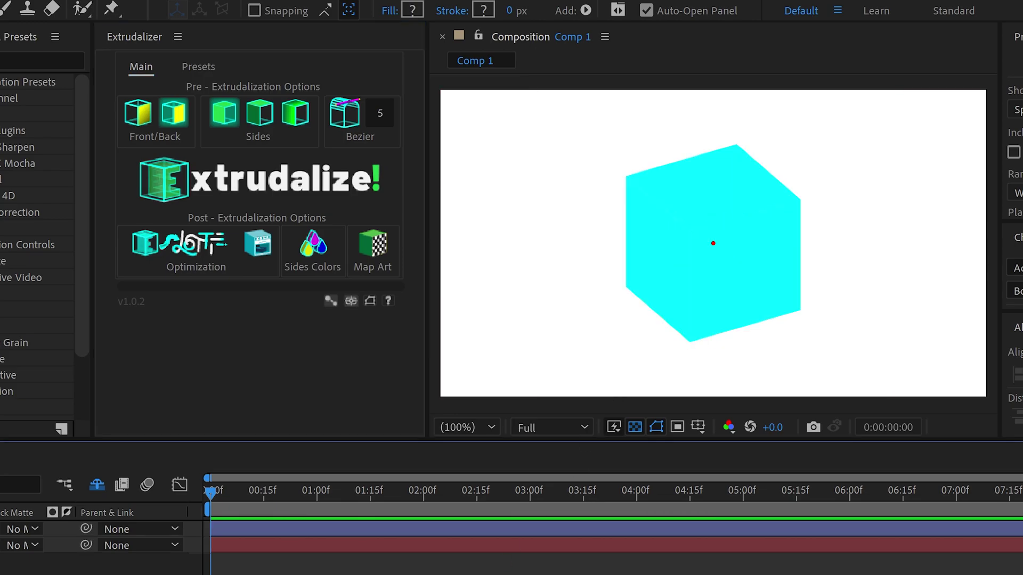
{"action": "left_click", "coordinate": [762, 165]}
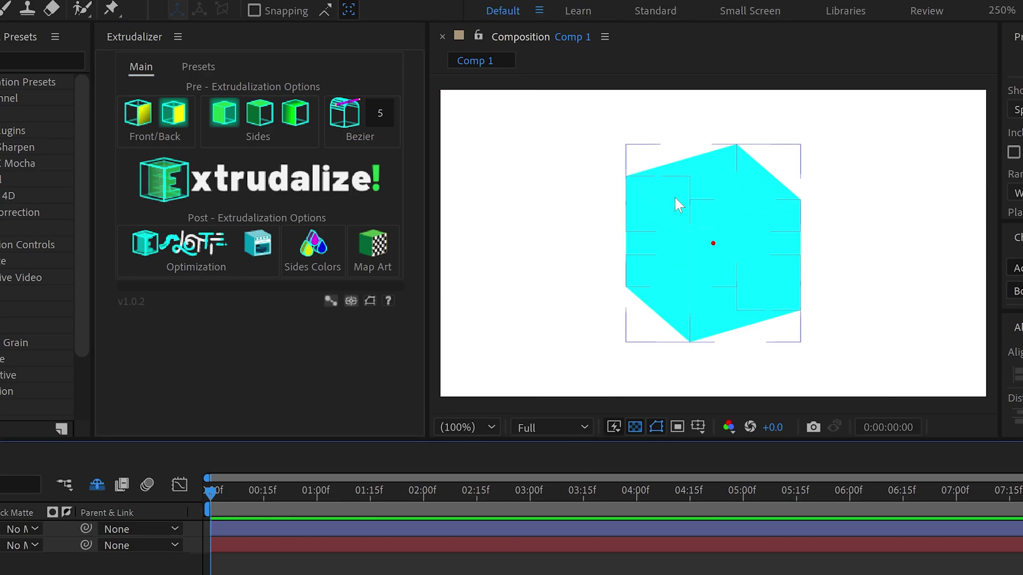
{"action": "left_click", "coordinate": [486, 210]}
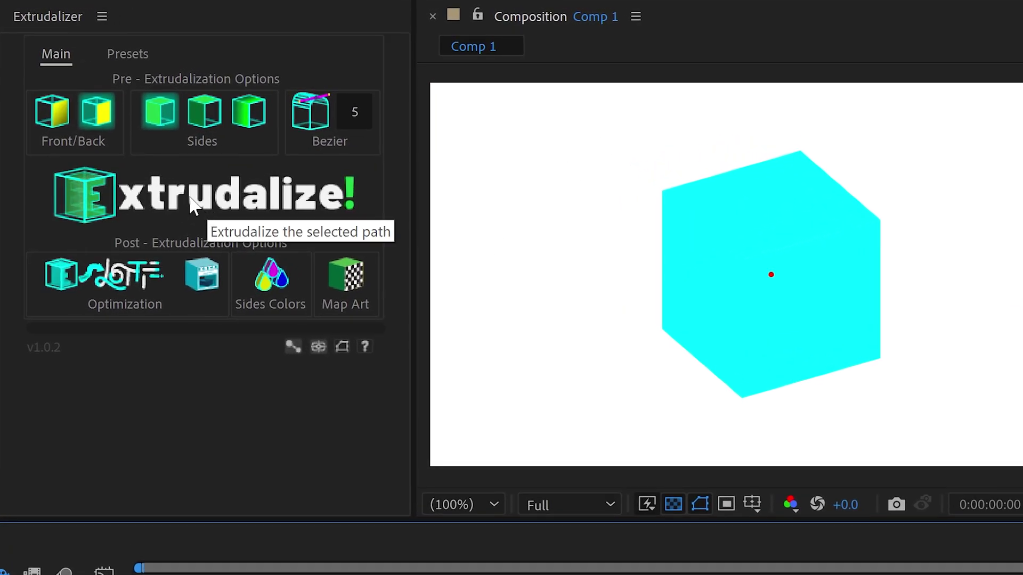
Choose solid Front/Back fills and gradient-shaded Sides, then re-extrude the cube
{"action": "left_click", "coordinate": [52, 112]}
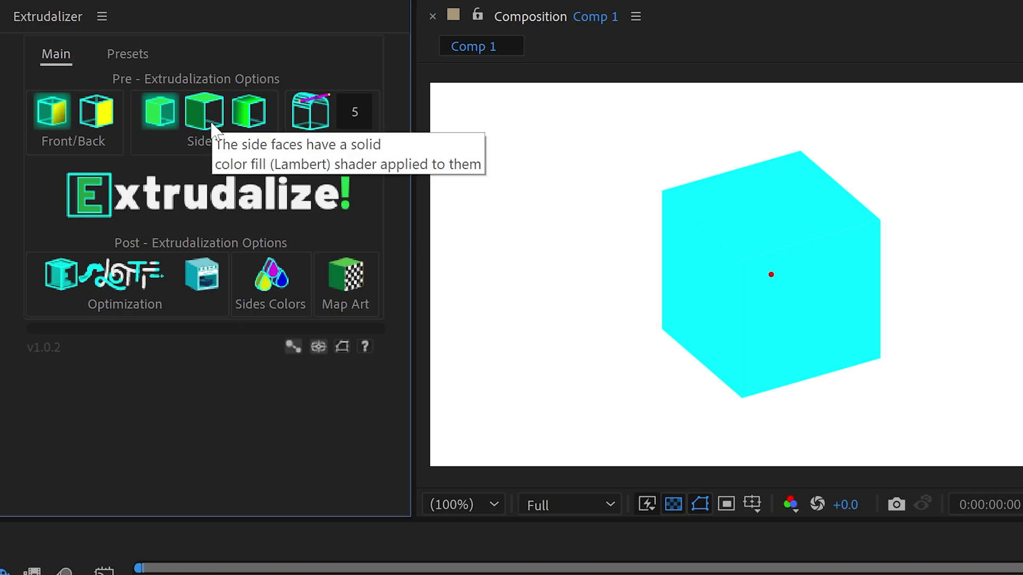
{"action": "left_click", "coordinate": [207, 115]}
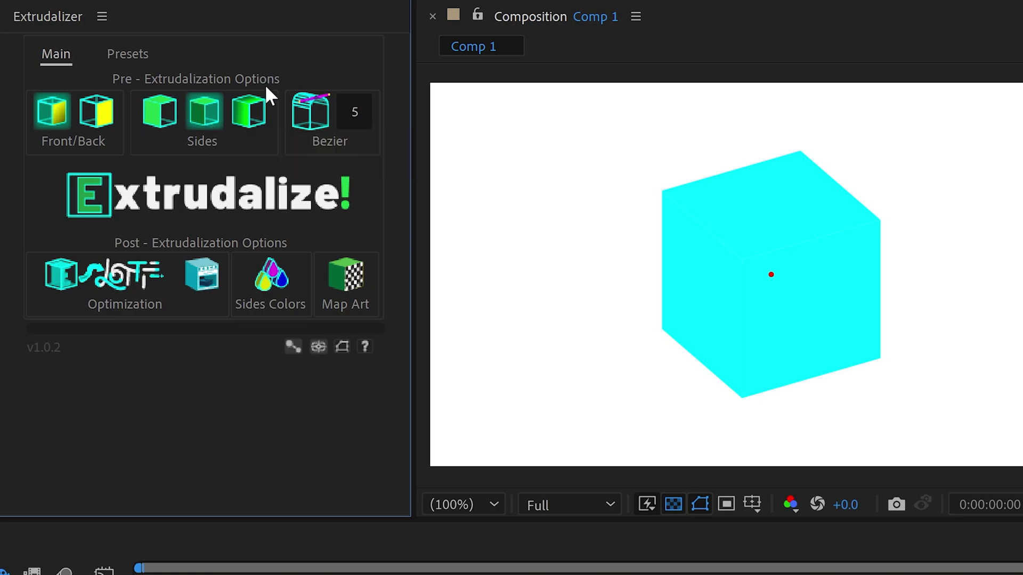
{"action": "left_click", "coordinate": [249, 114]}
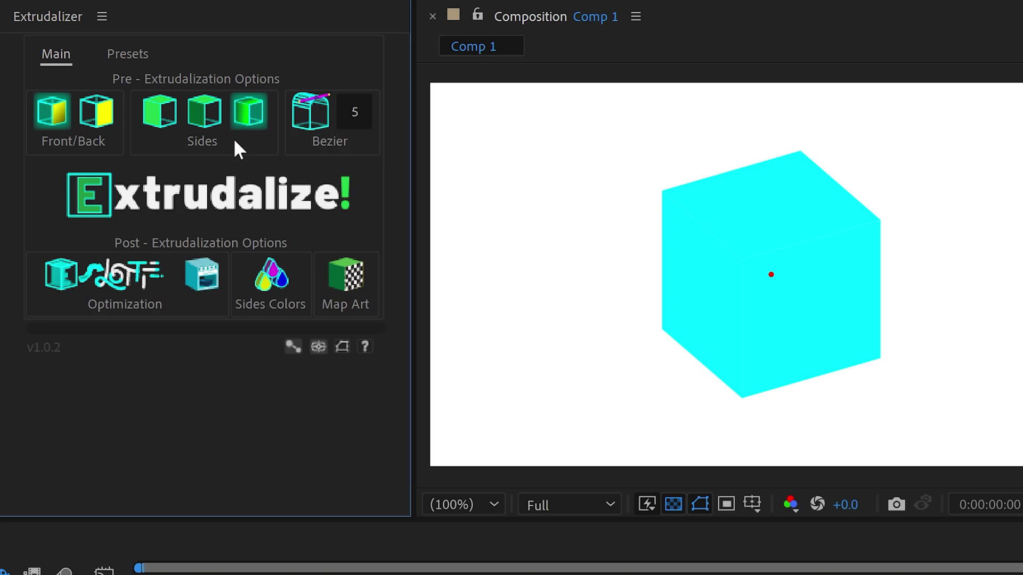
{"action": "left_click", "coordinate": [274, 214]}
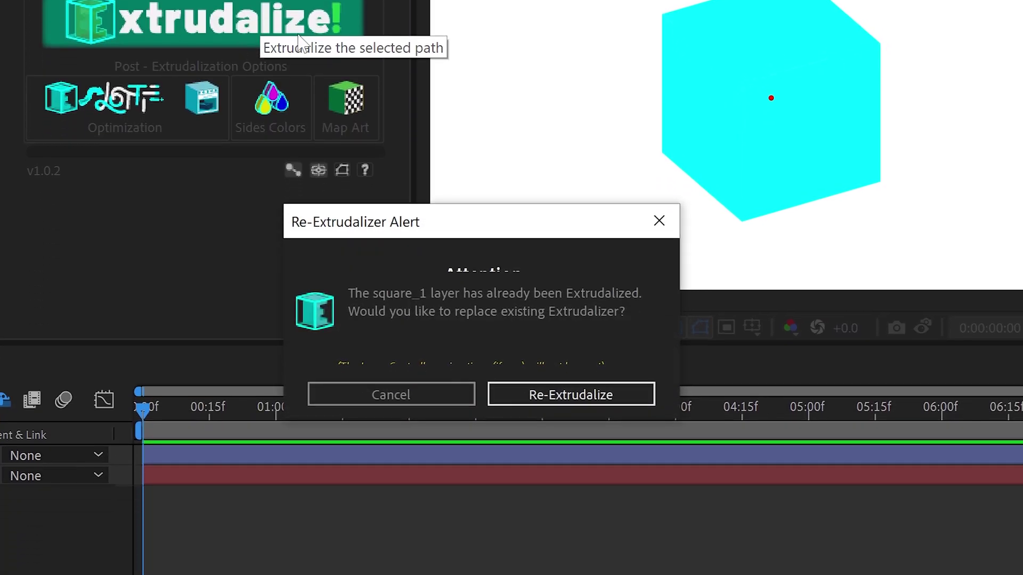
{"action": "left_click", "coordinate": [622, 387]}
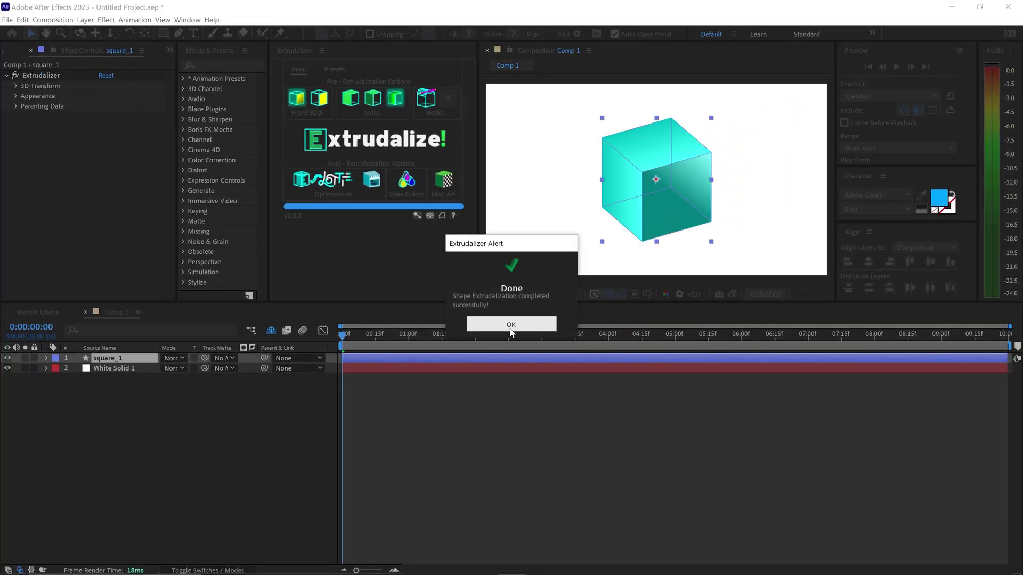
{"action": "left_click", "coordinate": [513, 326]}
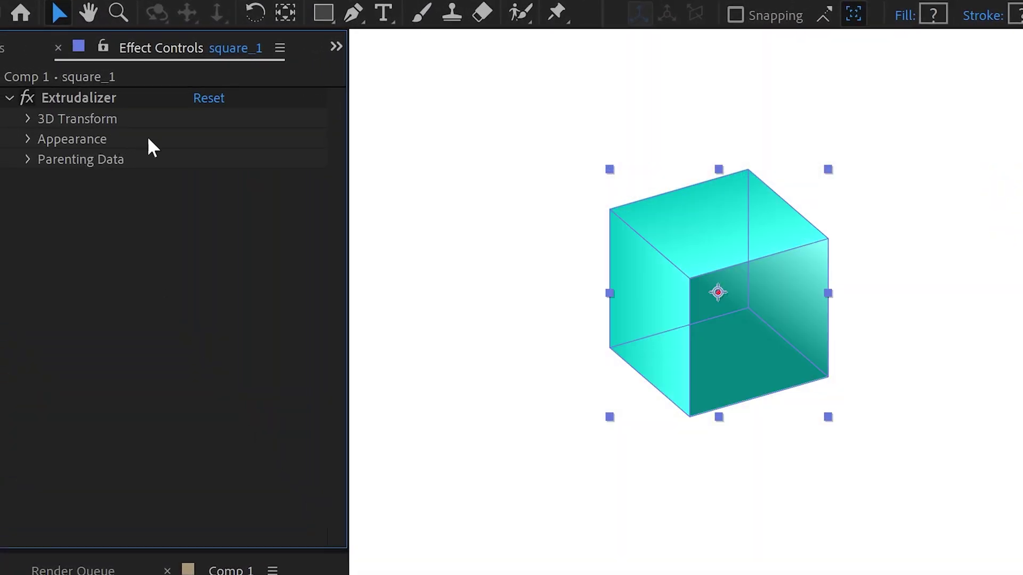
Set the extrusion depth to 20, trying then undoing a move of the slab
{"action": "left_click", "coordinate": [25, 119]}
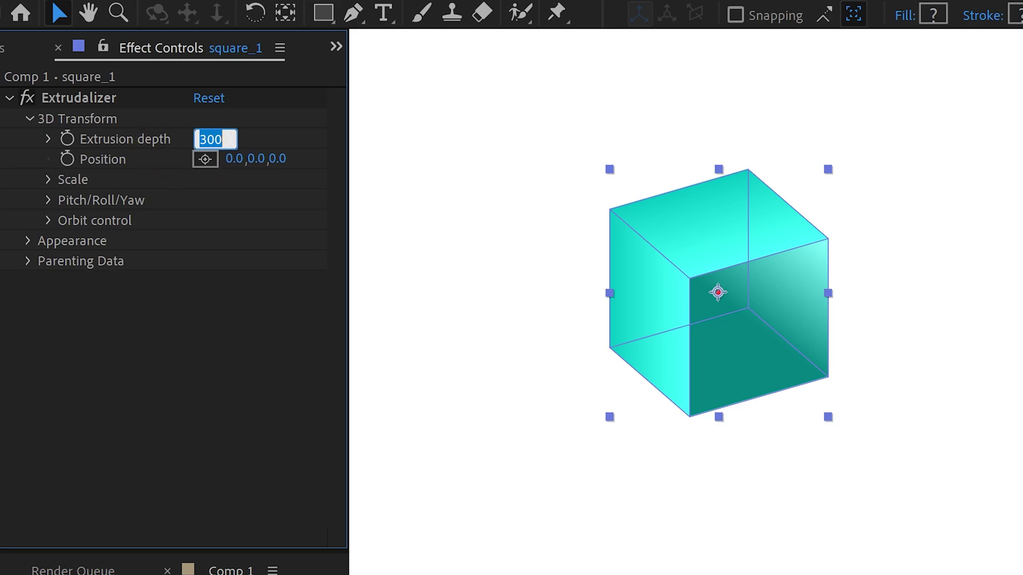
{"action": "type", "text": "20"}
{"action": "key", "text": "Return"}
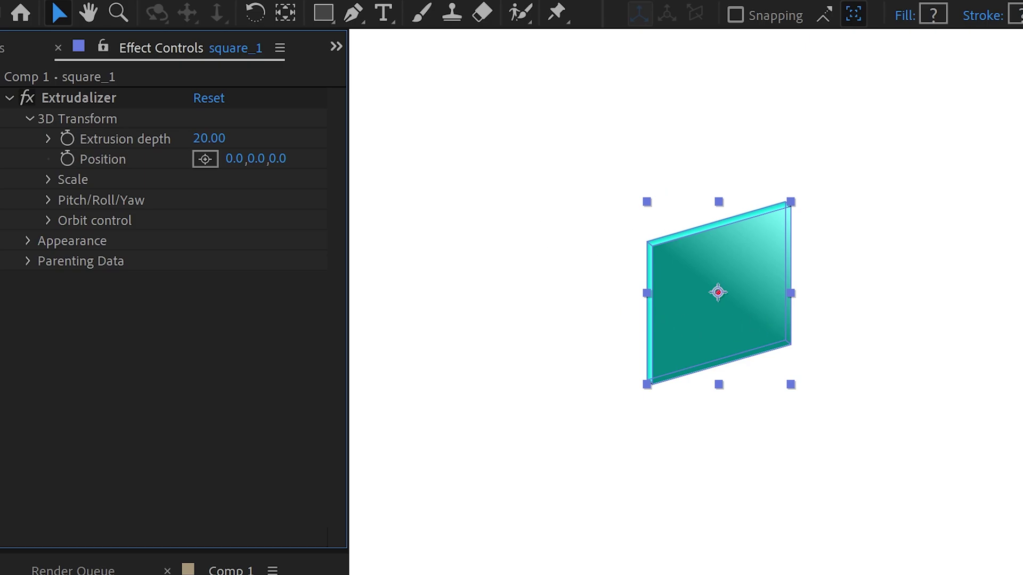
{"action": "left_click_drag", "start_coordinate": [240, 160], "coordinate": [356, 158]}
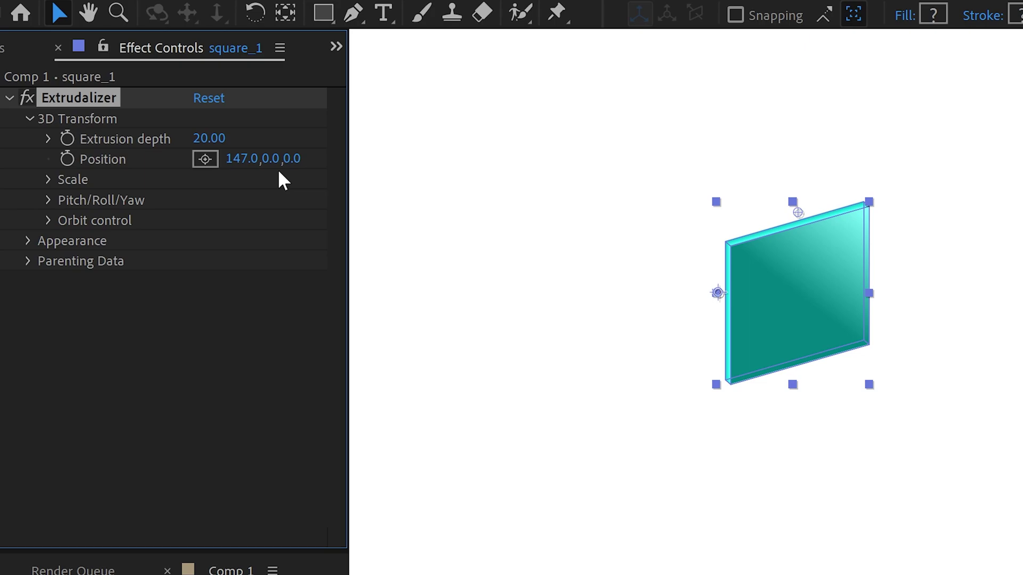
{"action": "left_click_drag", "start_coordinate": [270, 160], "coordinate": [464, 134]}
{"action": "key", "text": "ctrl+z"}
{"action": "key", "text": "ctrl+z"}
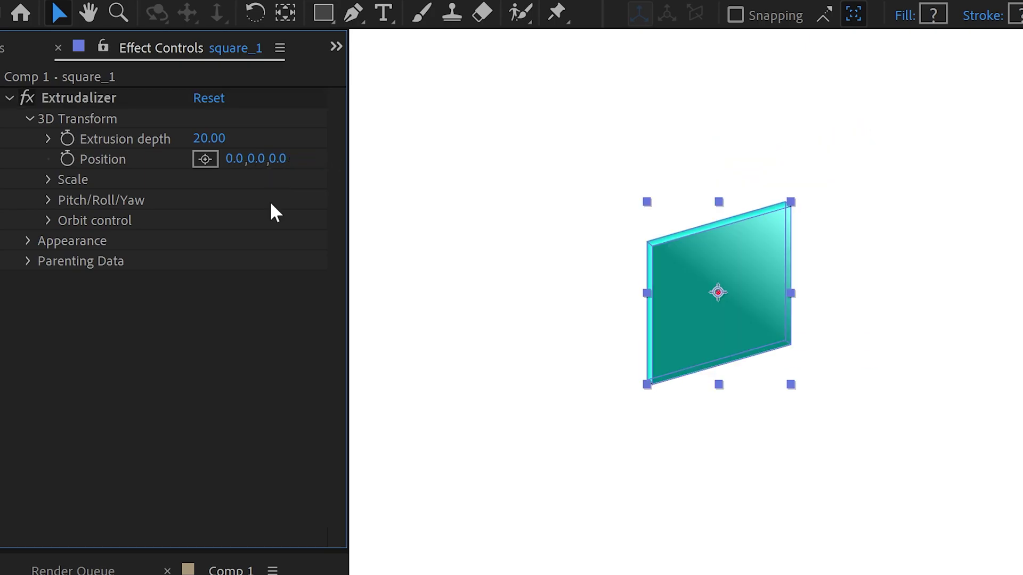
Set both Front and Back scale to 120%
{"action": "left_click", "coordinate": [43, 180]}
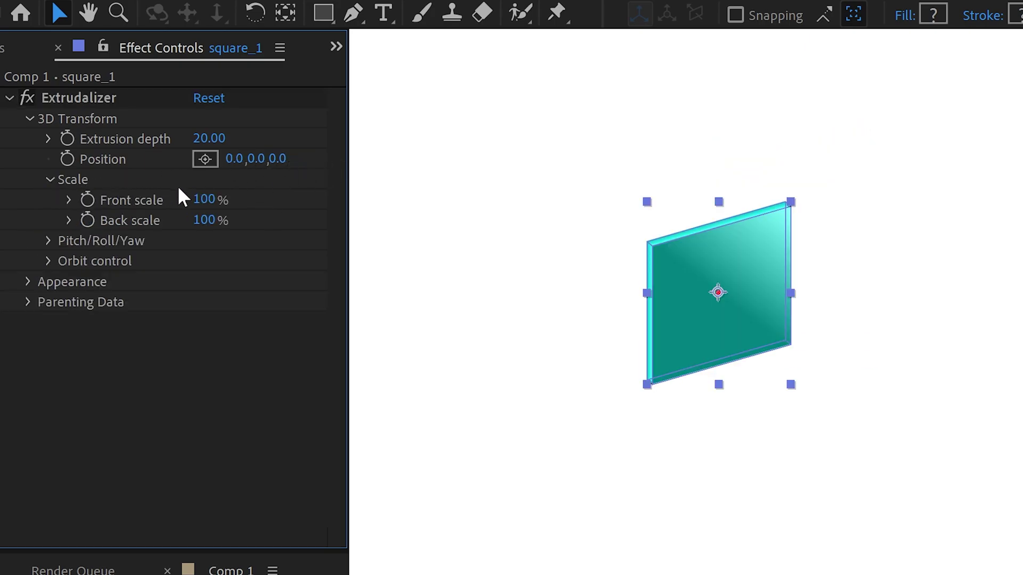
{"action": "left_click", "coordinate": [210, 200]}
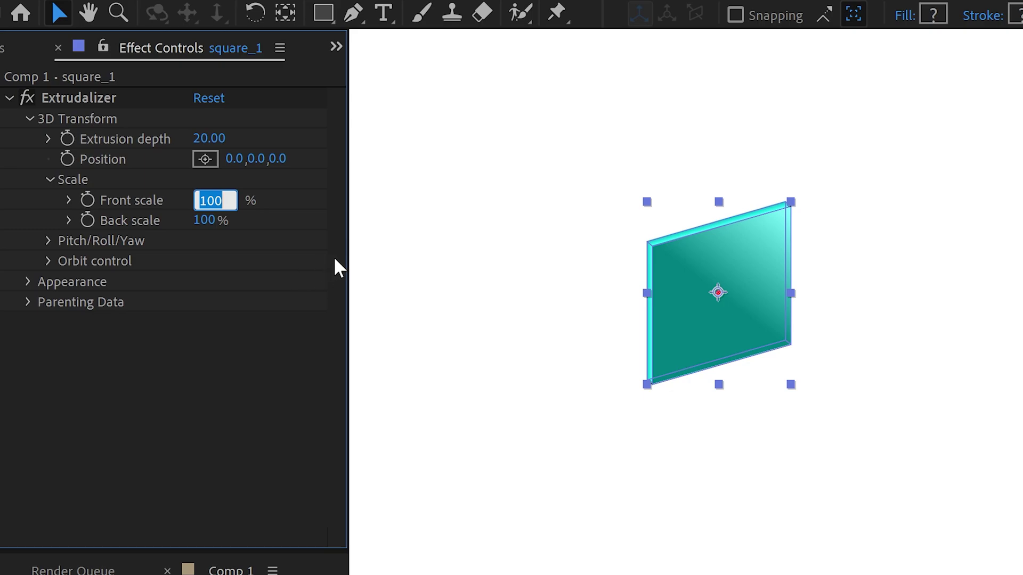
{"action": "type", "text": "12"}
{"action": "key", "text": "Return"}
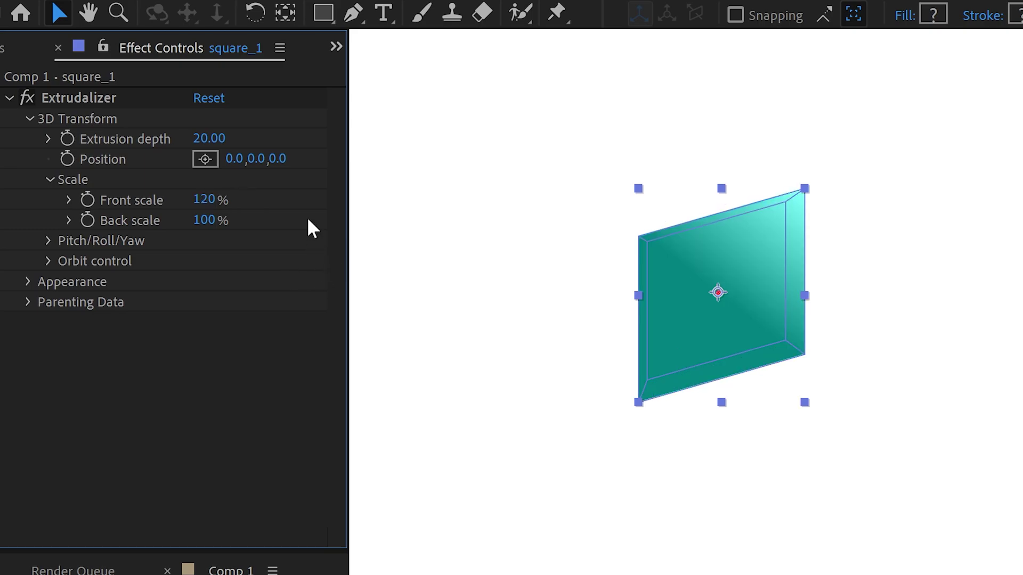
{"action": "left_click", "coordinate": [206, 220]}
{"action": "type", "text": "120"}
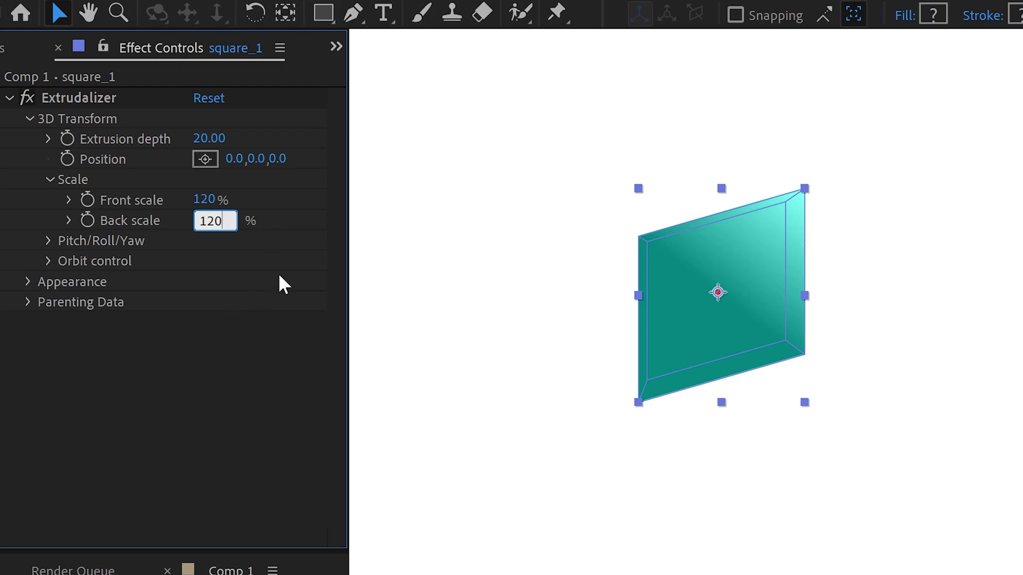
{"action": "key", "text": "Return"}
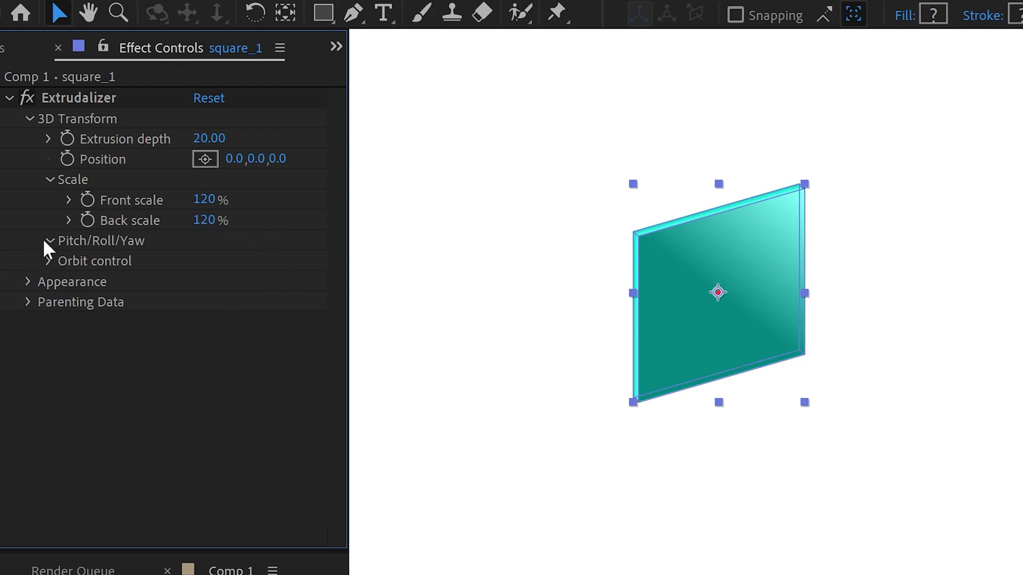
Scrub the slab's Yaw to +246°, Pitch to +152° and Roll to +306°
{"action": "left_click", "coordinate": [49, 241]}
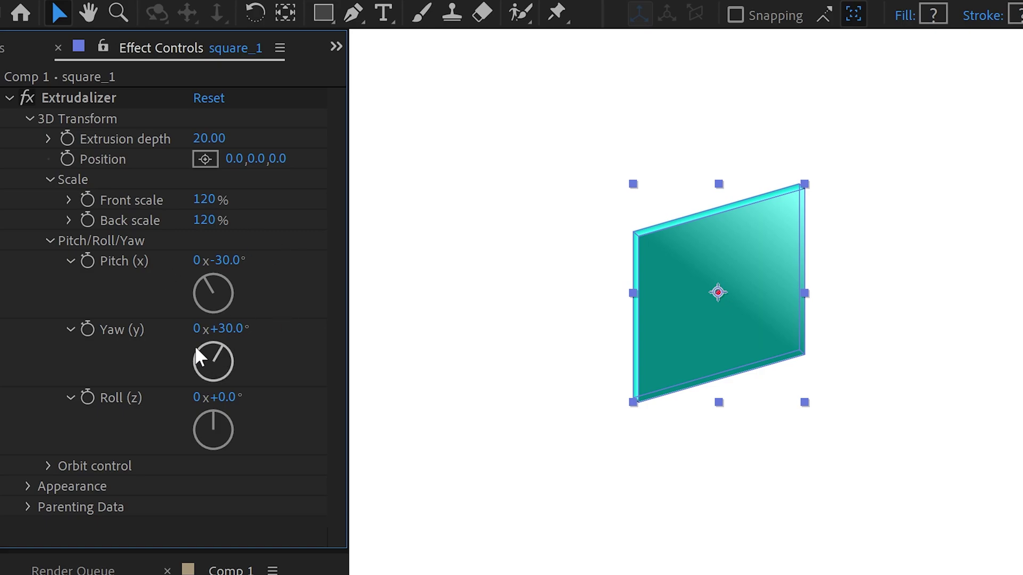
{"action": "left_click_drag", "start_coordinate": [231, 331], "coordinate": [394, 320]}
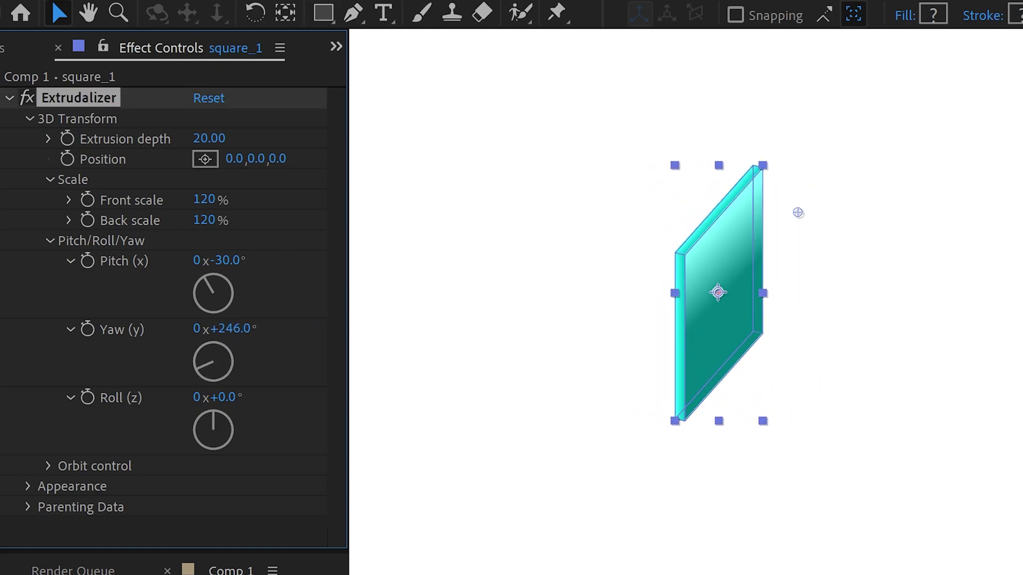
{"action": "left_click_drag", "start_coordinate": [235, 261], "coordinate": [512, 263]}
{"action": "left_click_drag", "start_coordinate": [233, 398], "coordinate": [759, 398]}
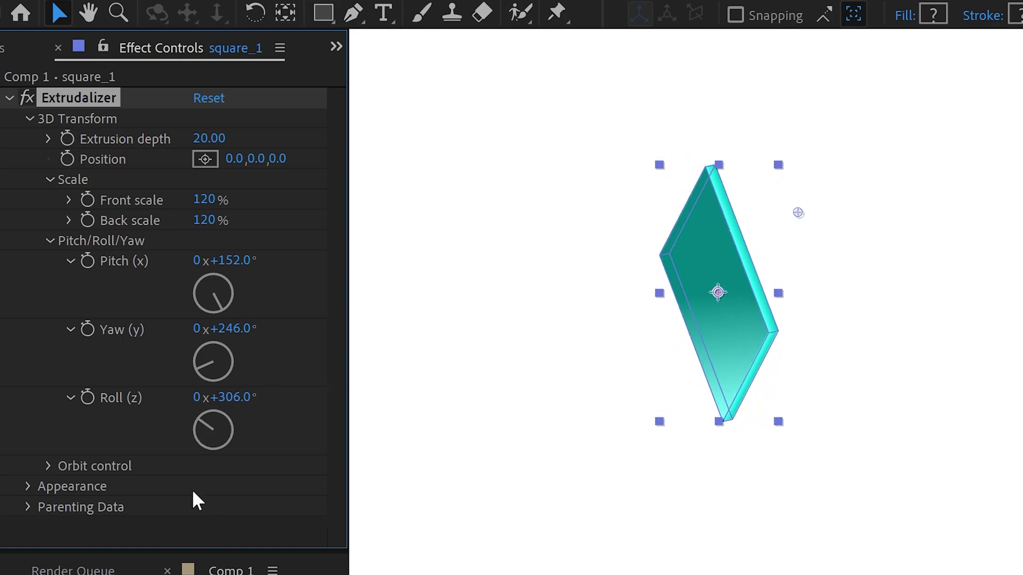
Scrub the Orbit control X, Y and Z rotations to spin the slab further
{"action": "left_click", "coordinate": [49, 466]}
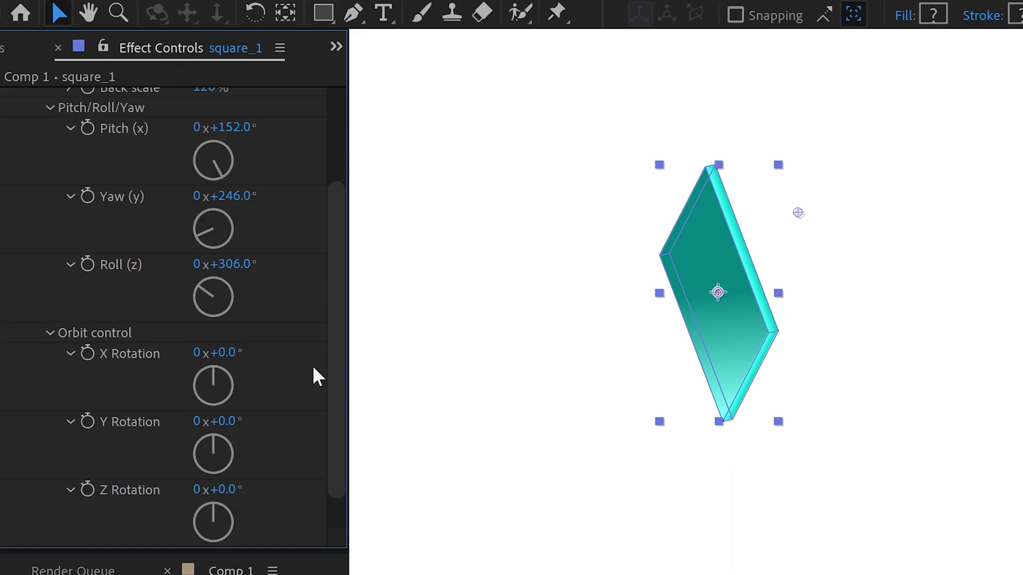
{"action": "scroll", "coordinate": [343, 399], "scroll_direction": "down", "scroll_amount": 2}
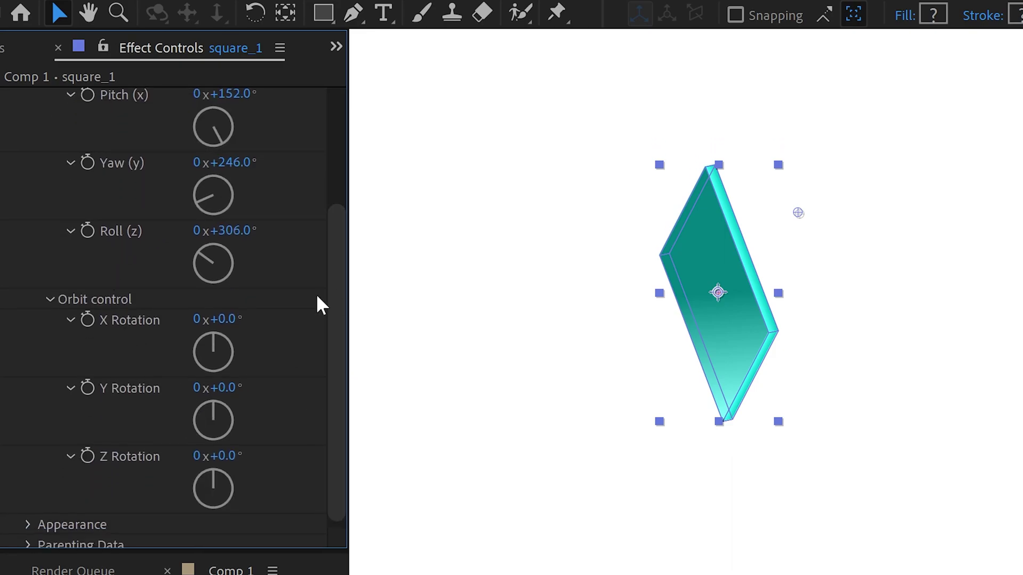
{"action": "left_click_drag", "start_coordinate": [236, 323], "coordinate": [472, 320]}
{"action": "left_click_drag", "start_coordinate": [238, 390], "coordinate": [443, 379]}
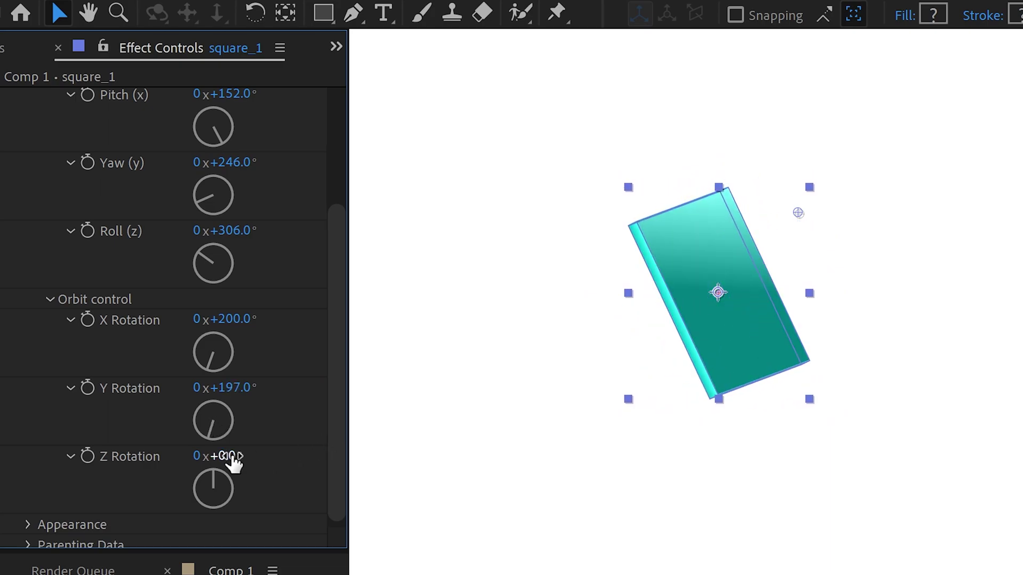
{"action": "left_click_drag", "start_coordinate": [227, 456], "coordinate": [405, 438]}
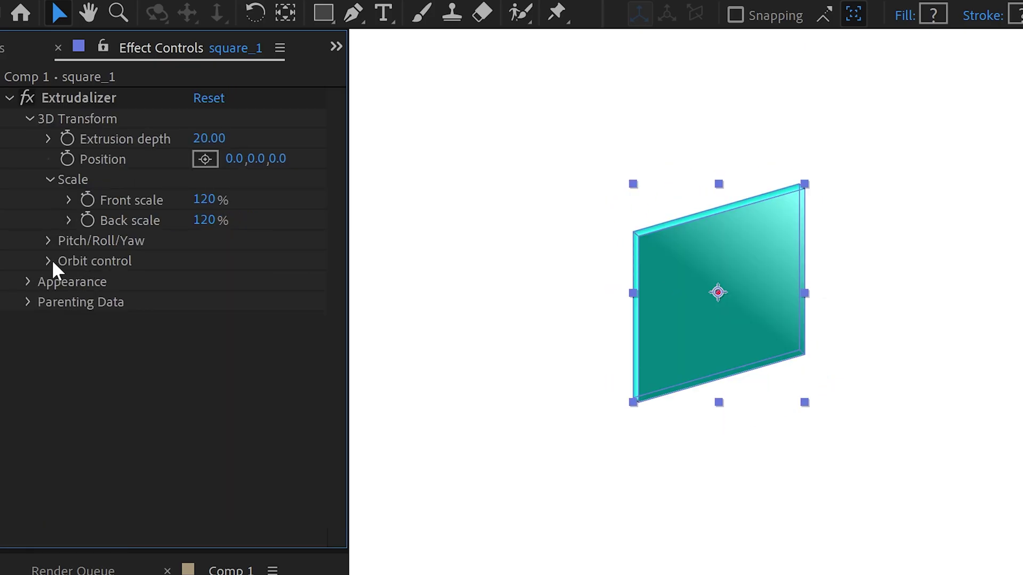
Check Hide anchor point under Appearance, then apply the Wireframe preset from Presets
{"action": "left_click", "coordinate": [28, 282]}
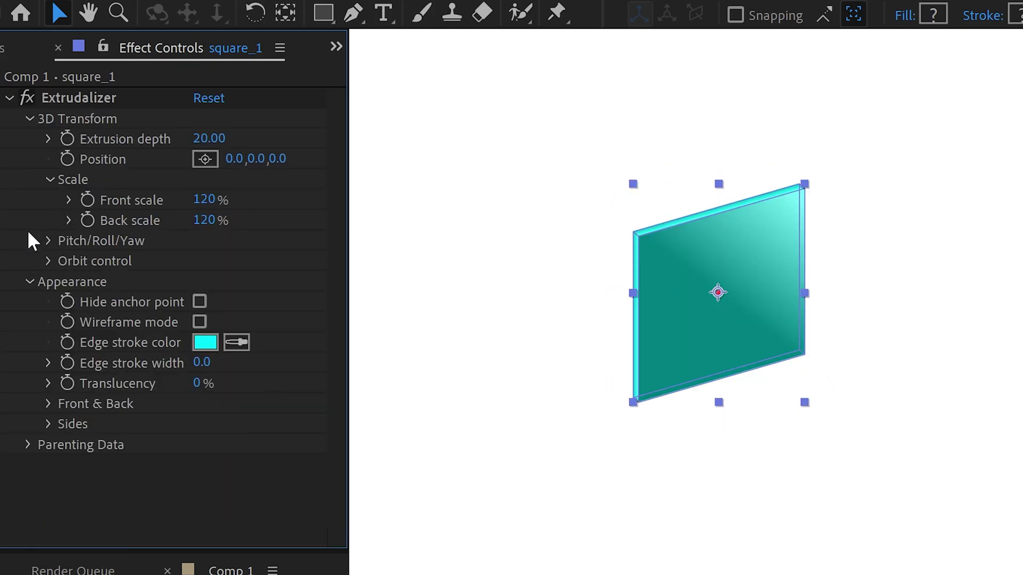
{"action": "left_click", "coordinate": [29, 119]}
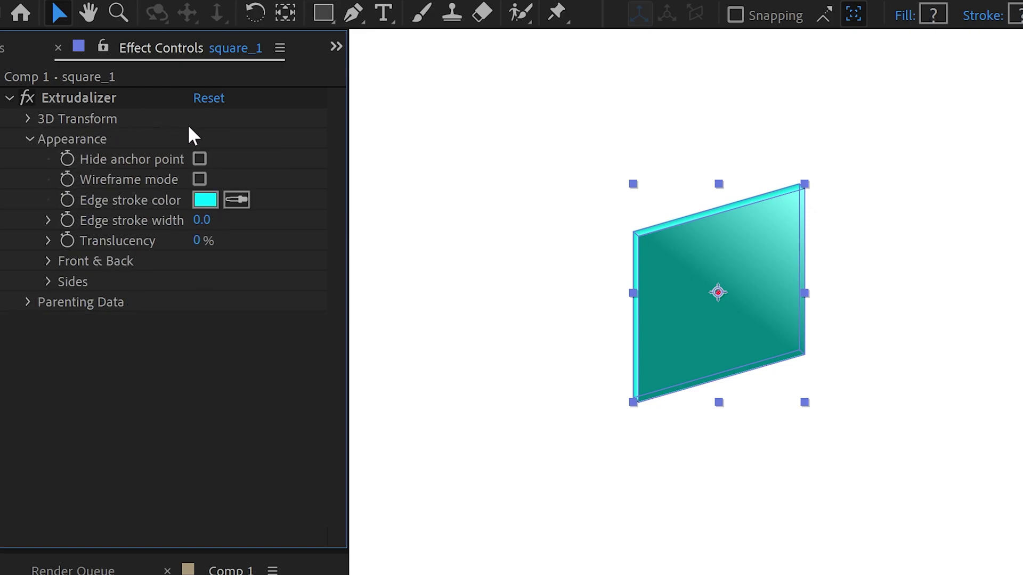
{"action": "left_click", "coordinate": [199, 159]}
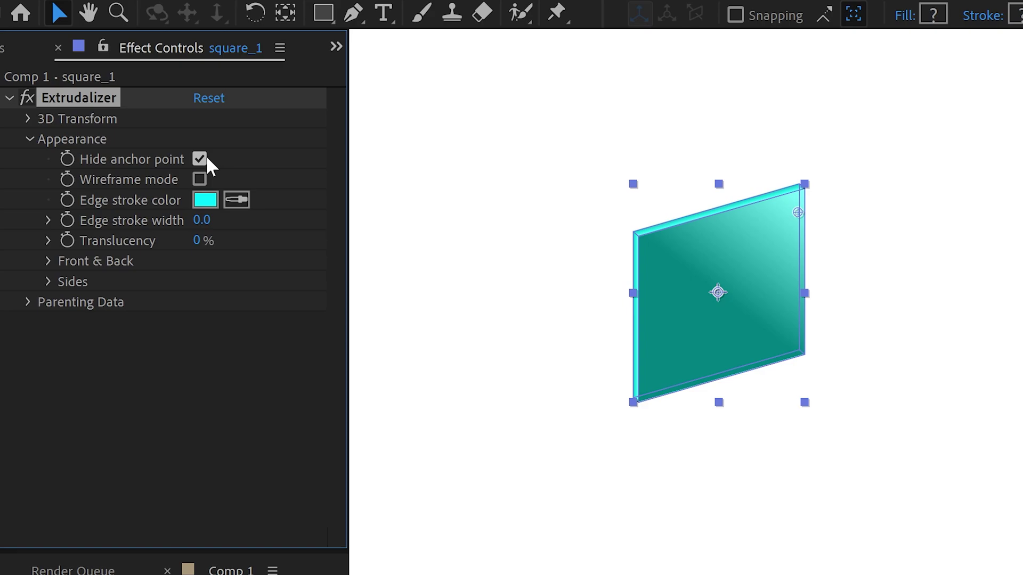
{"action": "left_click", "coordinate": [720, 298]}
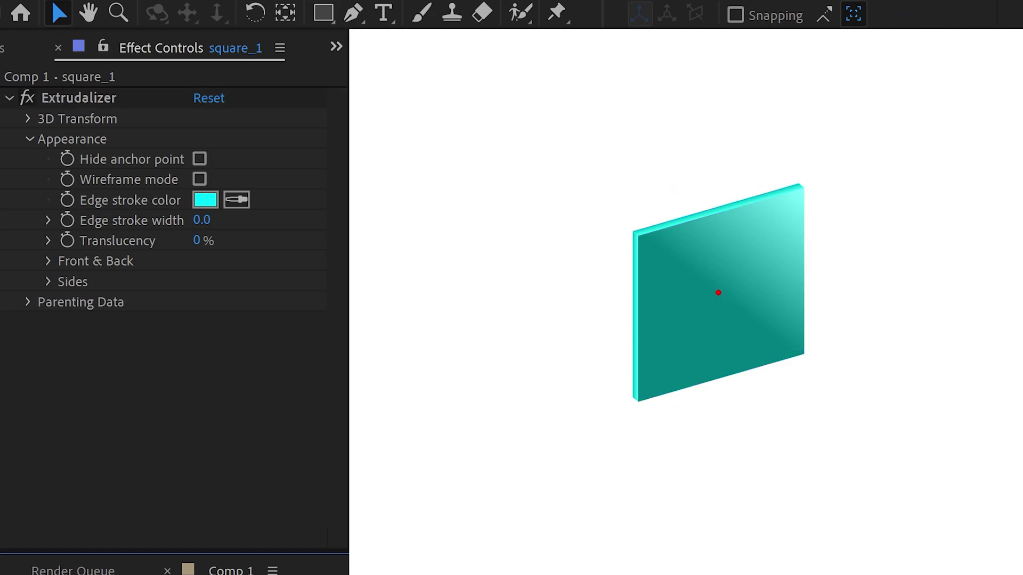
{"action": "left_click", "coordinate": [201, 160]}
{"action": "left_click", "coordinate": [203, 161]}
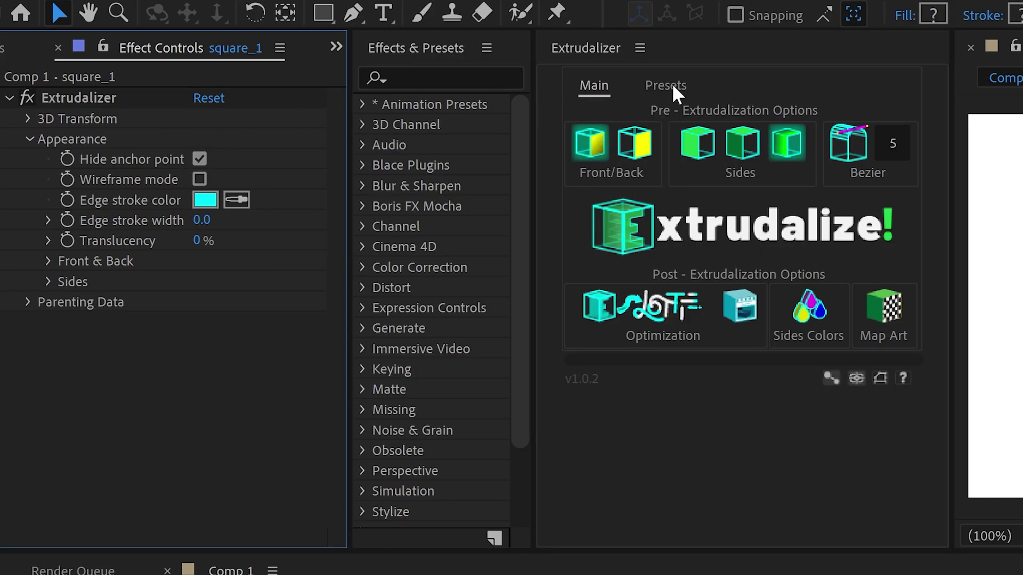
{"action": "left_click", "coordinate": [669, 87]}
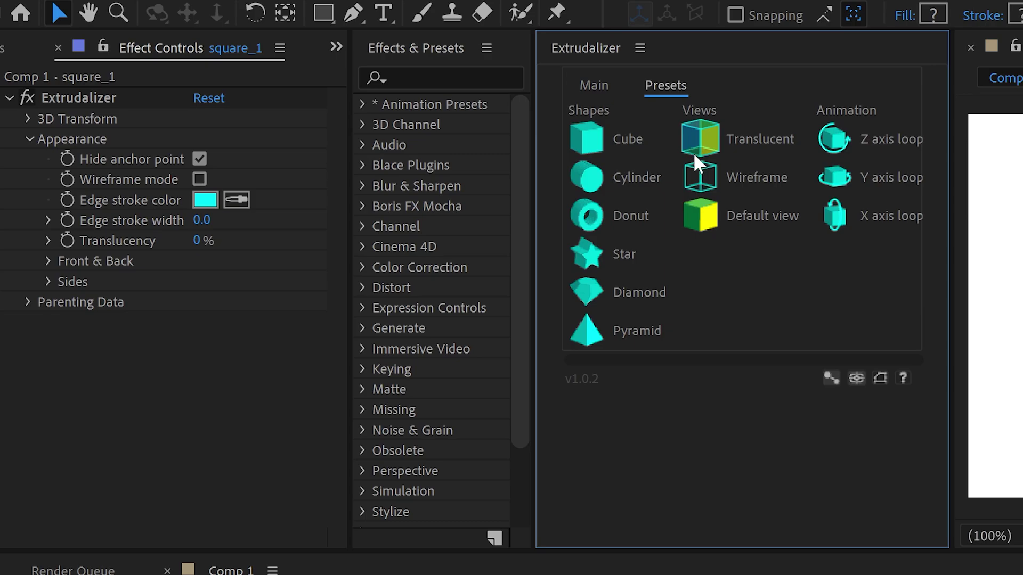
{"action": "left_click", "coordinate": [715, 174]}
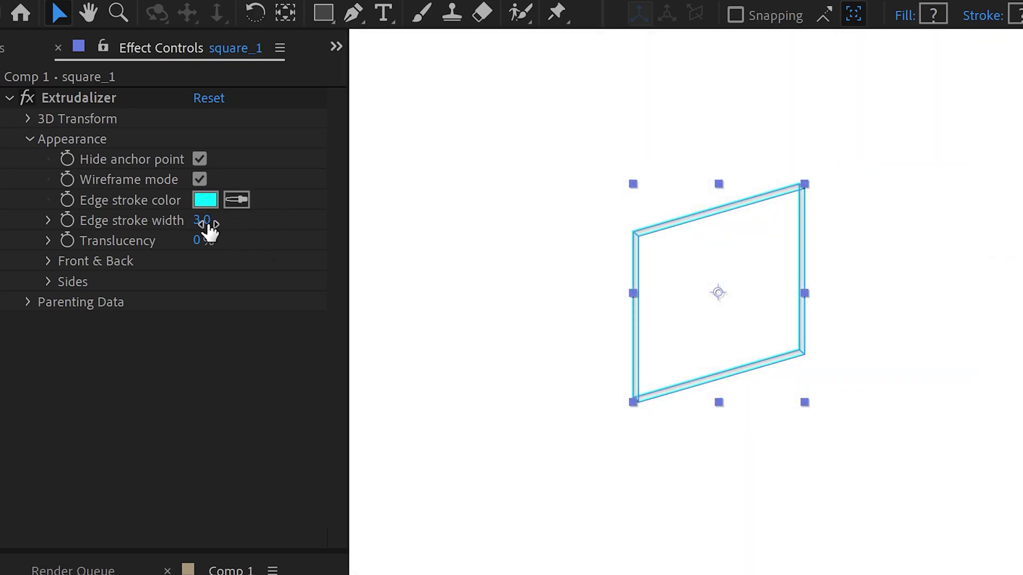
Set the edge stroke width to 5.0 and the extrusion depth to 100
{"action": "left_click", "coordinate": [207, 221]}
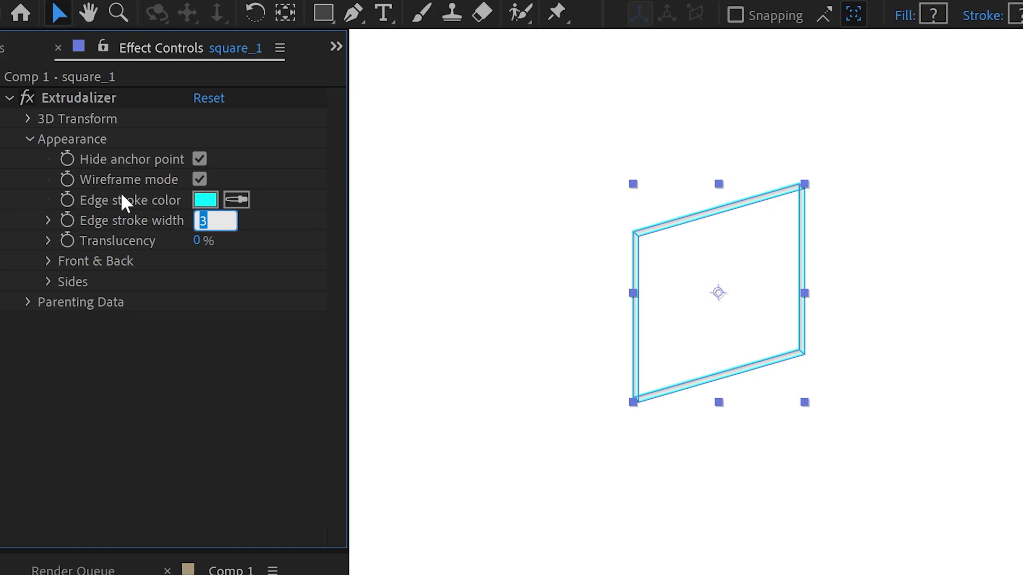
{"action": "type", "text": "5"}
{"action": "key", "text": "Return"}
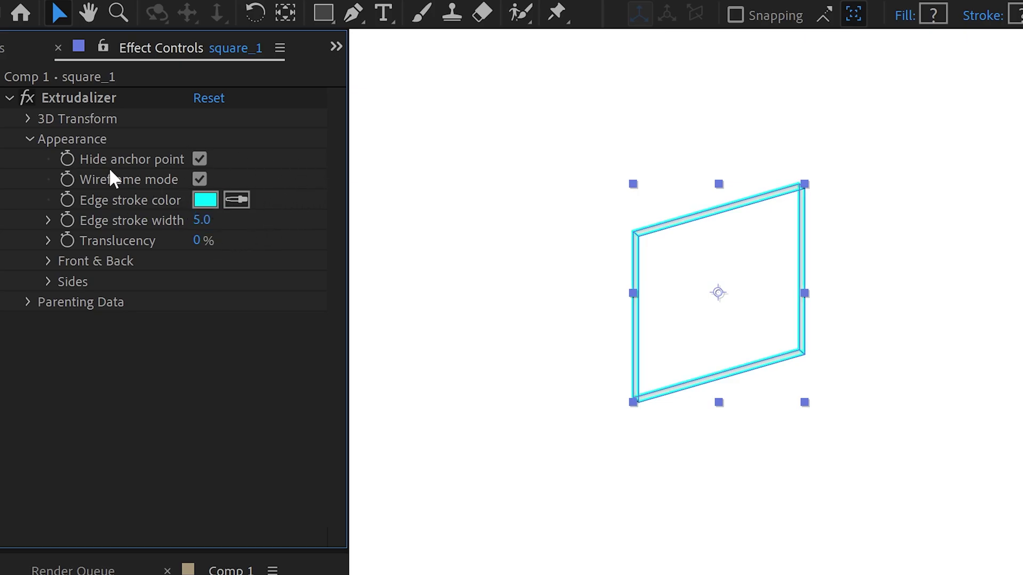
{"action": "left_click", "coordinate": [28, 119]}
{"action": "left_click", "coordinate": [220, 150]}
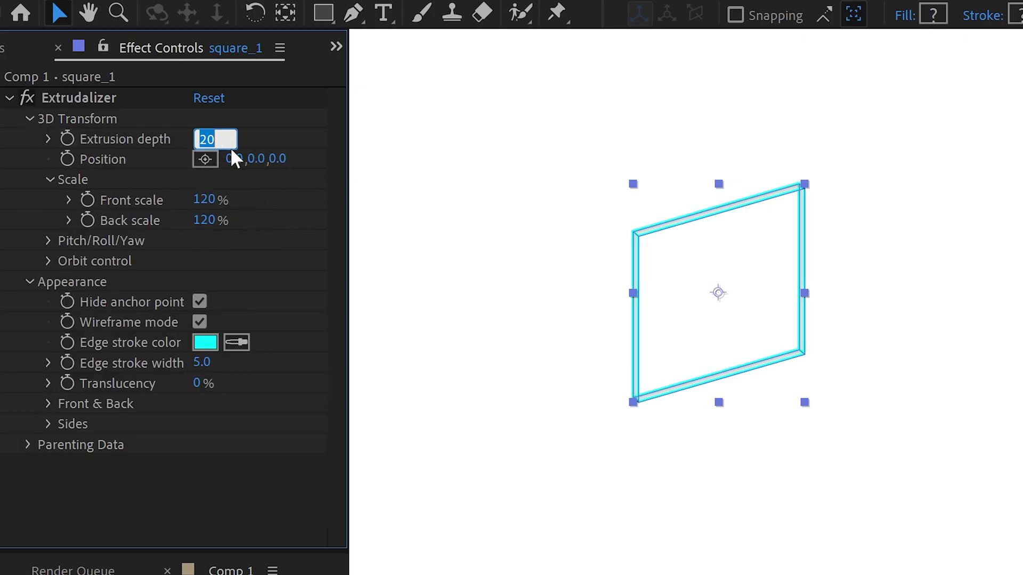
{"action": "type", "text": "100"}
{"action": "key", "text": "Return"}
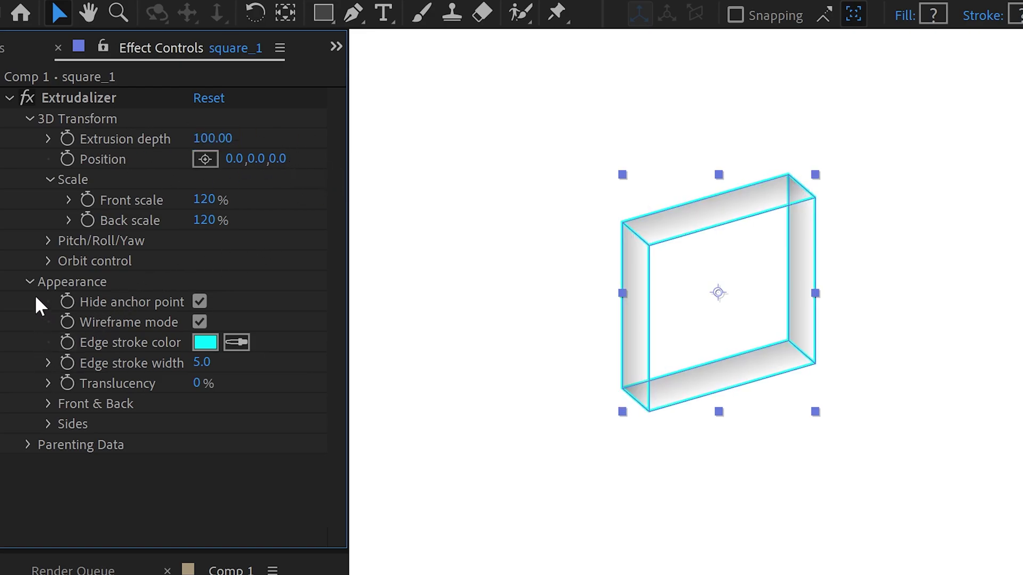
Collapse the Scale group and set the edge stroke colour to black
{"action": "left_click", "coordinate": [50, 180]}
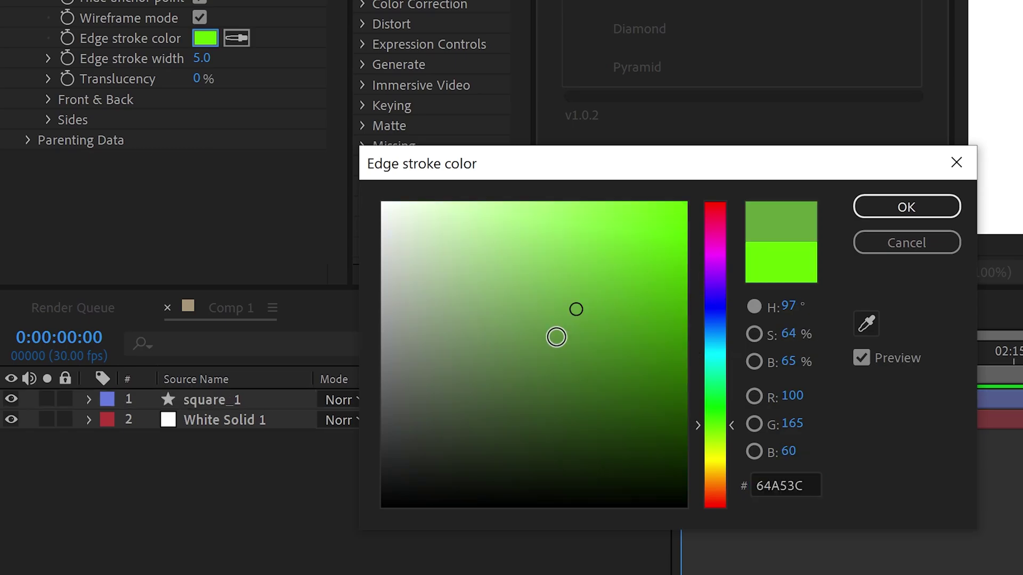
{"action": "left_click_drag", "start_coordinate": [576, 309], "coordinate": [382, 507]}
{"action": "left_click", "coordinate": [906, 212]}
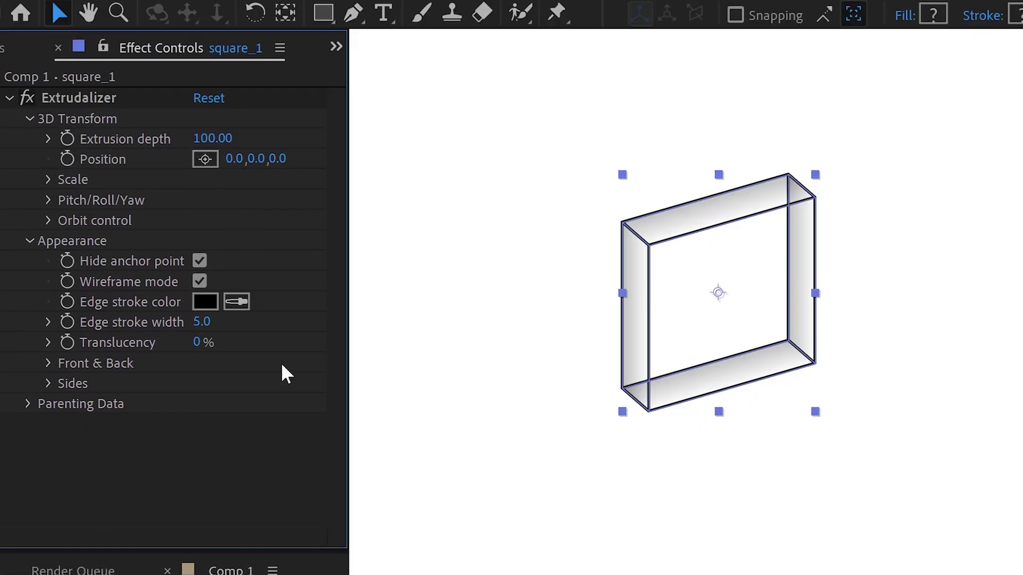
{"action": "left_click", "coordinate": [200, 281]}
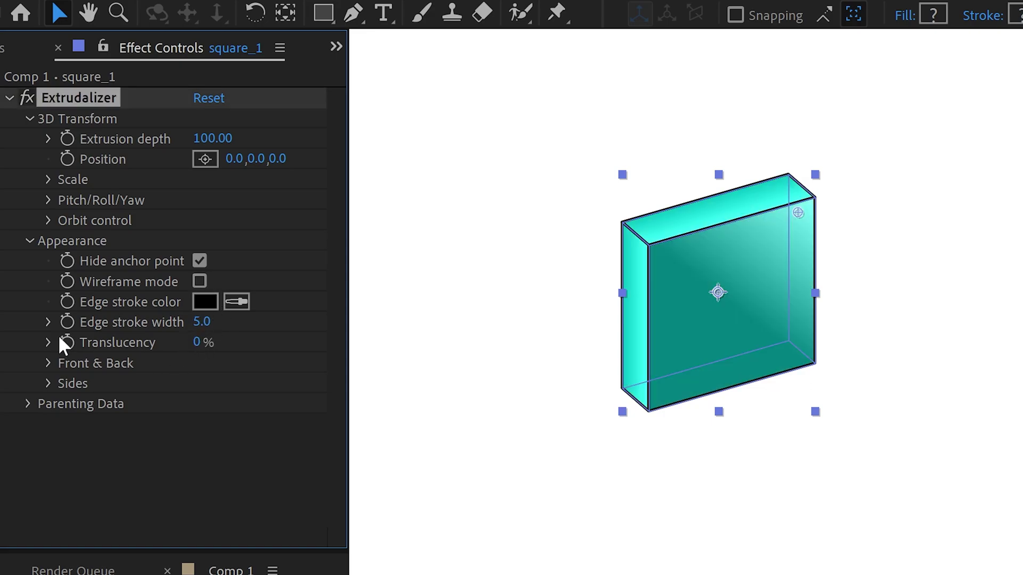
{"action": "left_click", "coordinate": [213, 346]}
{"action": "type", "text": "50"}
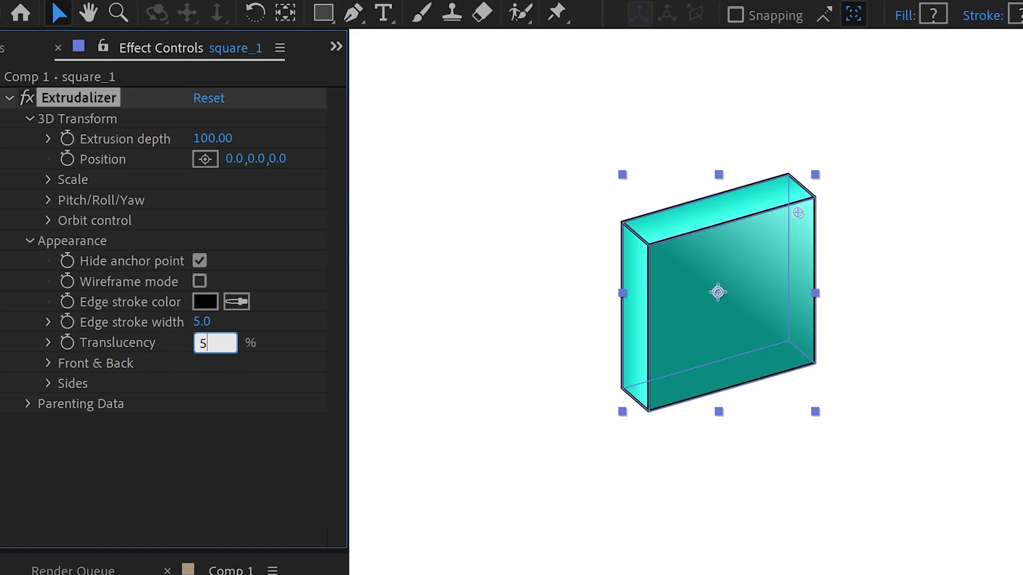
{"action": "left_click", "coordinate": [288, 349]}
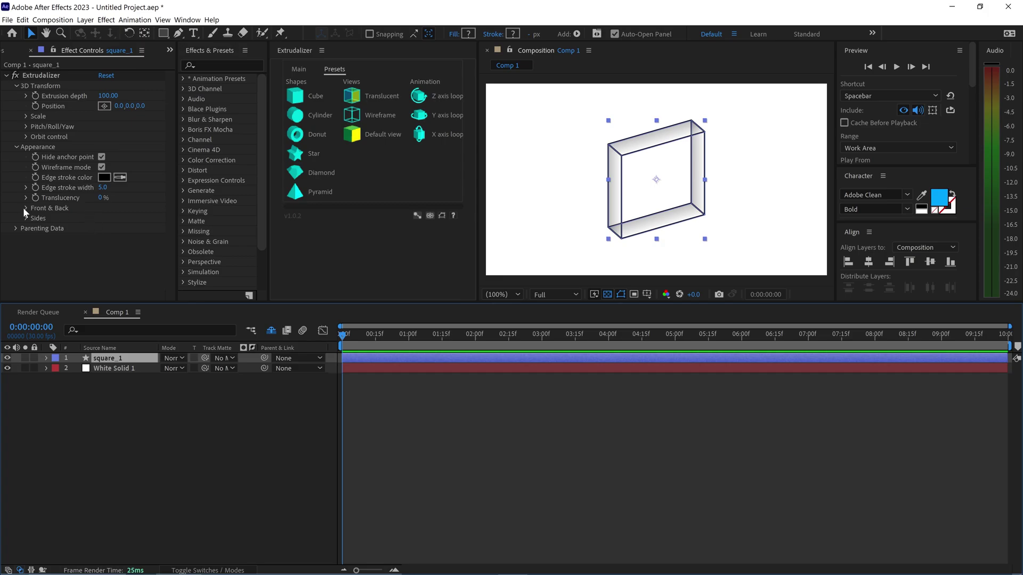
Turn off wireframe so square_1 shows as a solid slab again
{"action": "left_click", "coordinate": [24, 209]}
{"action": "scroll", "coordinate": [24, 210], "scroll_direction": "down", "scroll_amount": 3}
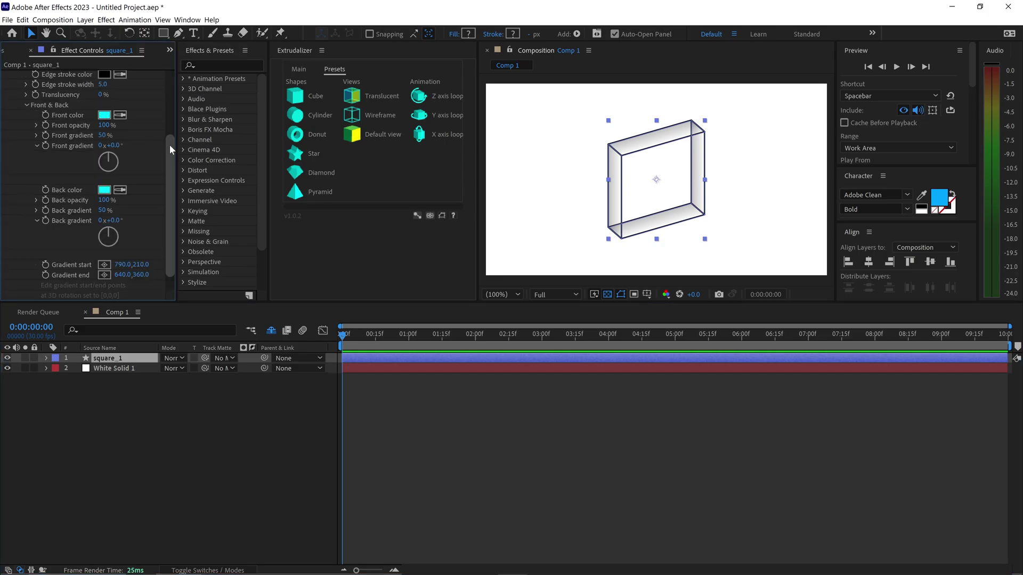
{"action": "left_click_drag", "start_coordinate": [169, 145], "coordinate": [171, 126]}
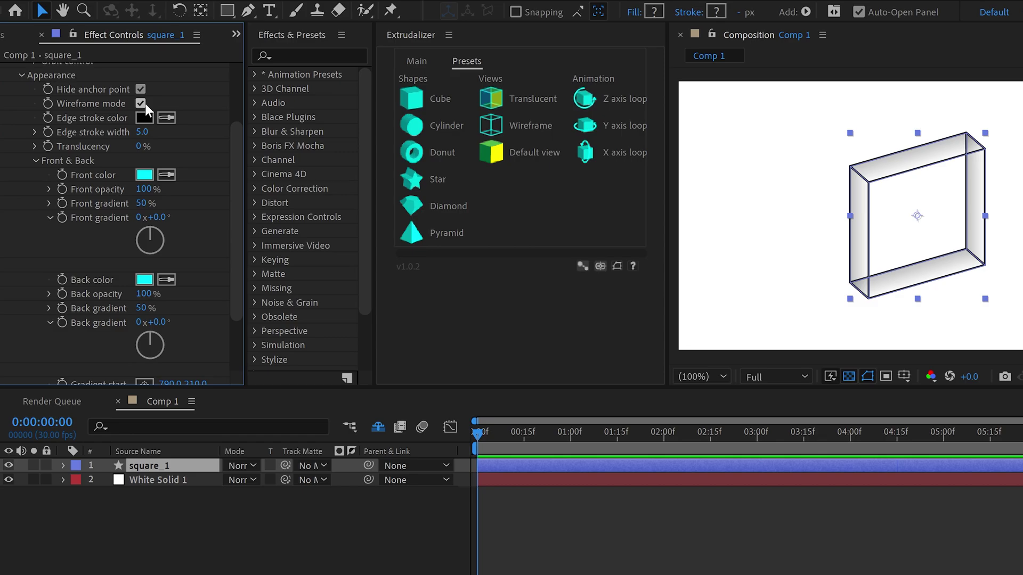
{"action": "left_click", "coordinate": [143, 104]}
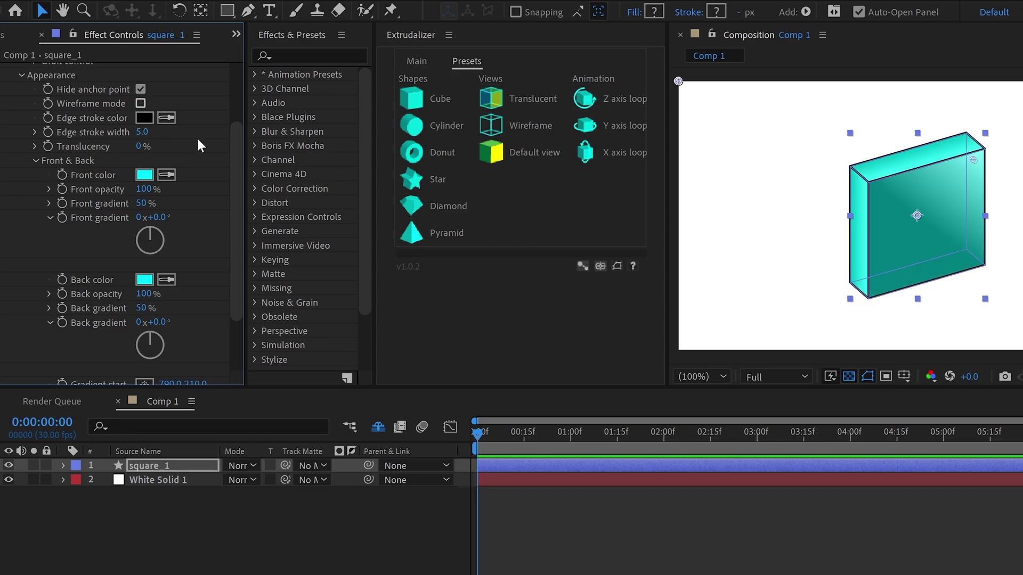
{"action": "left_click_drag", "start_coordinate": [234, 161], "coordinate": [231, 203]}
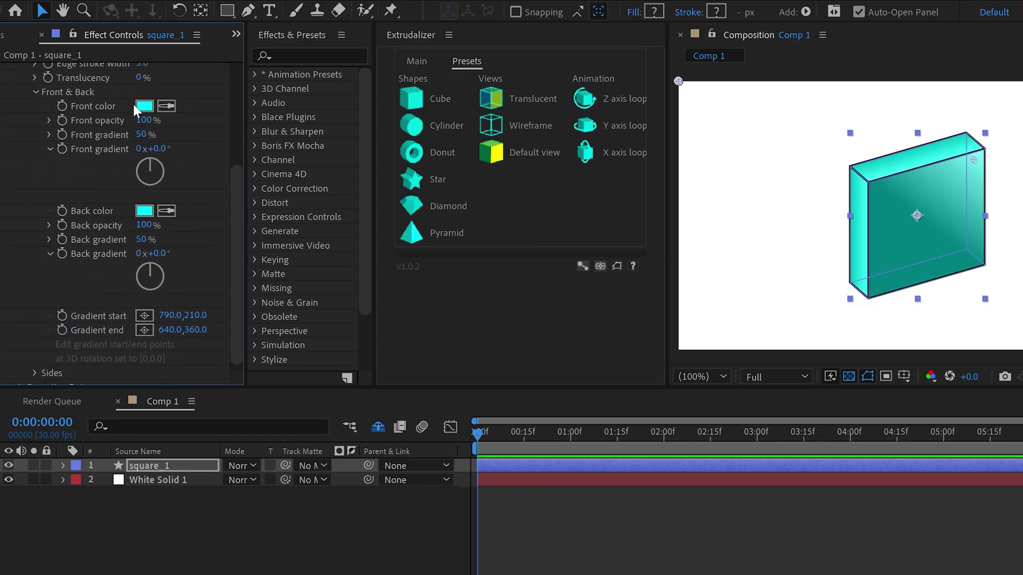
Set the box's front colour to red
{"action": "left_click", "coordinate": [142, 107]}
{"action": "left_click", "coordinate": [504, 353]}
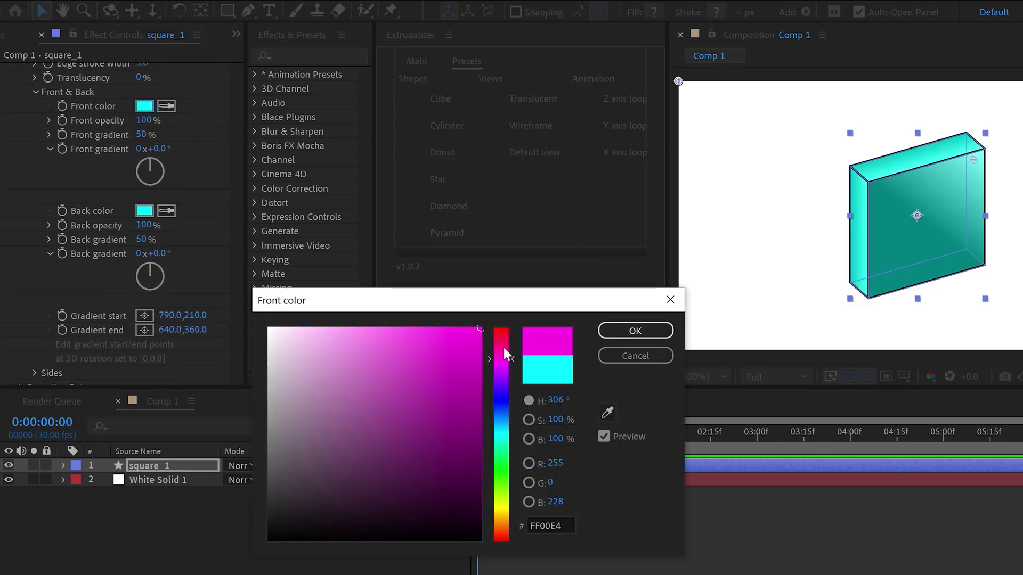
{"action": "left_click_drag", "start_coordinate": [504, 354], "coordinate": [514, 312]}
{"action": "left_click", "coordinate": [630, 332]}
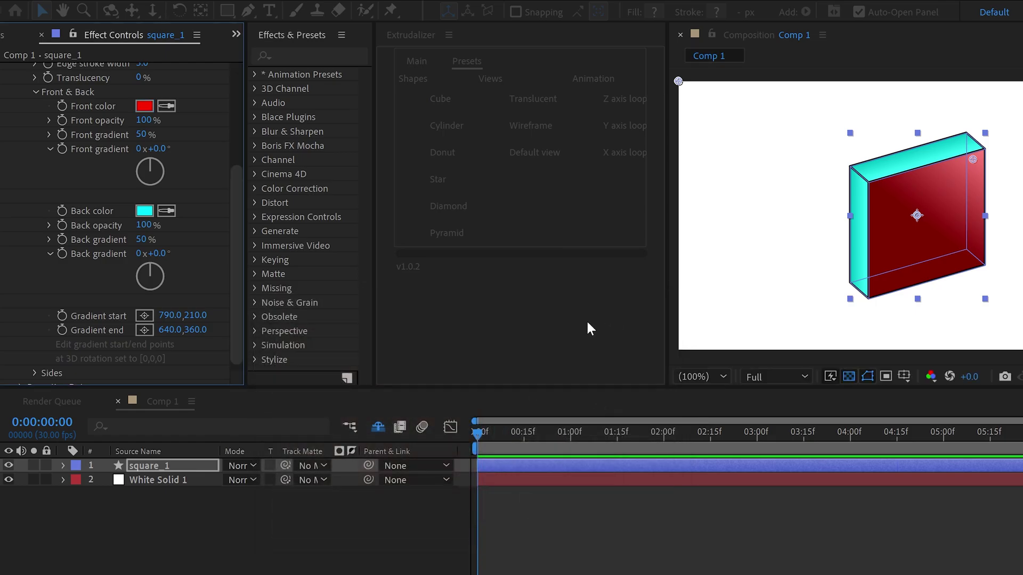
Change the back colour from cyan to green
{"action": "left_click", "coordinate": [144, 210]}
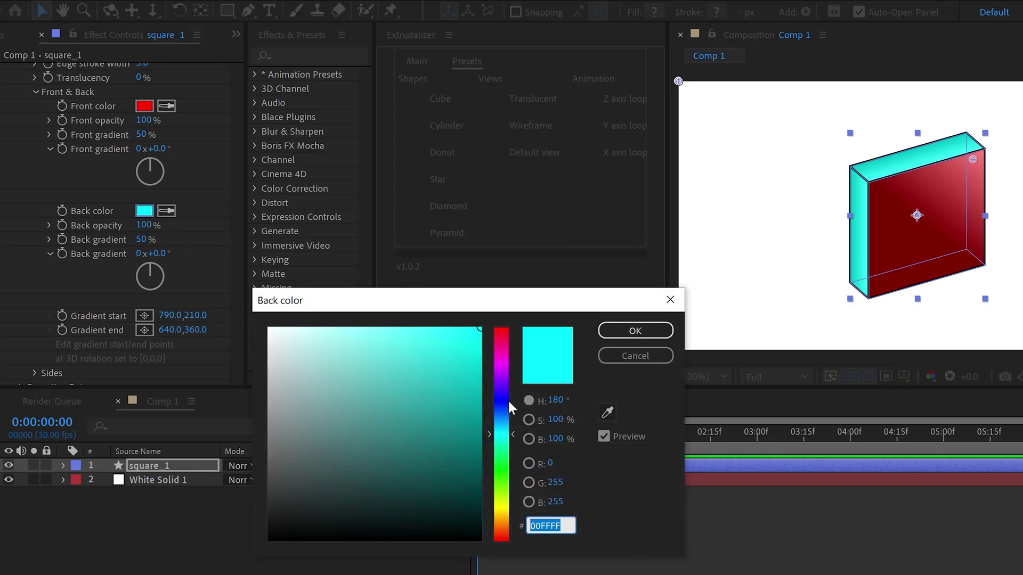
{"action": "left_click", "coordinate": [503, 480]}
{"action": "left_click", "coordinate": [634, 331]}
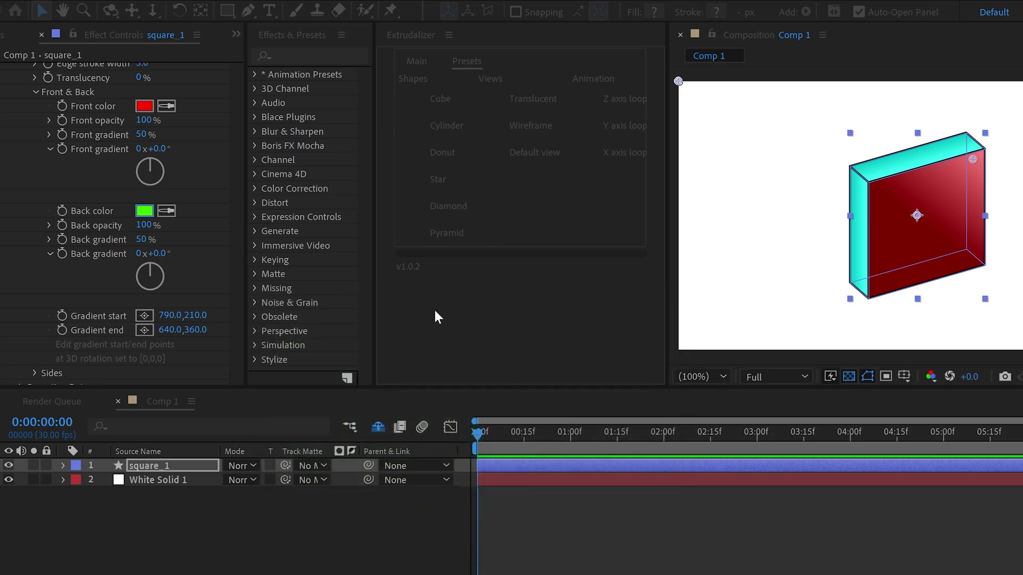
{"action": "scroll", "coordinate": [235, 267], "scroll_direction": "down", "scroll_amount": 1}
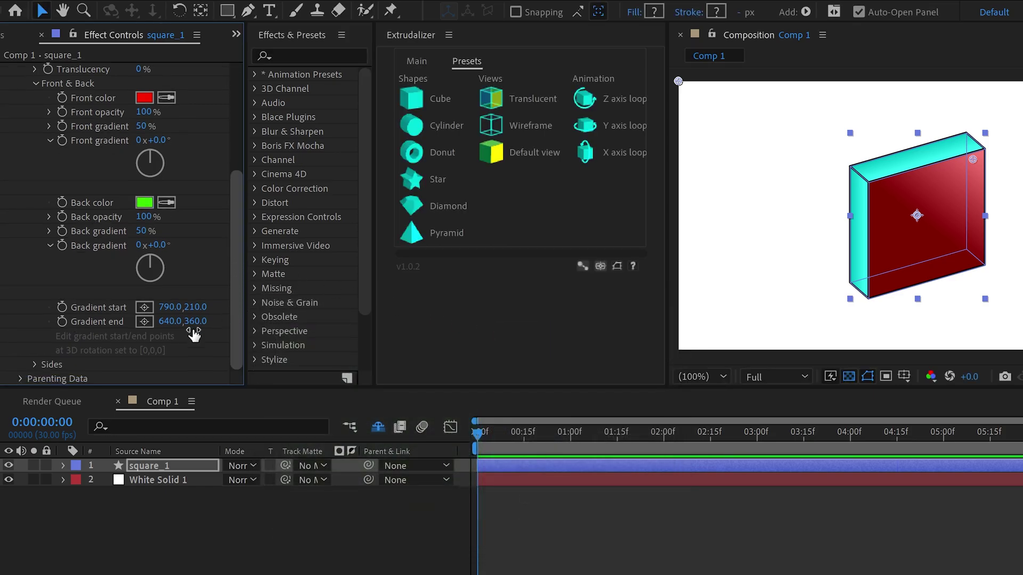
Set the Sides colour to purple 8F00FF
{"action": "left_click", "coordinate": [34, 366]}
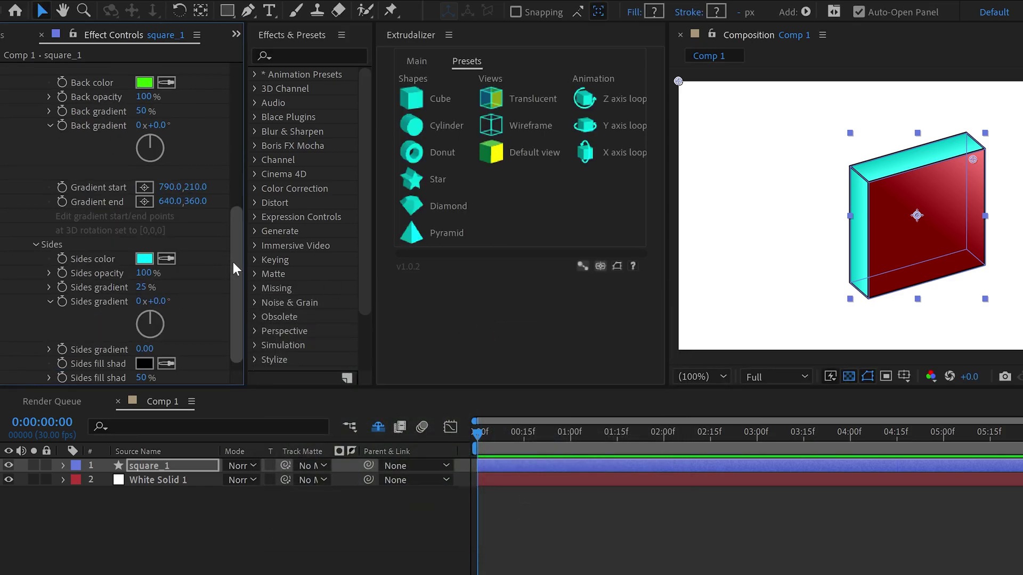
{"action": "scroll", "coordinate": [237, 288], "scroll_direction": "down", "scroll_amount": 2}
{"action": "left_click", "coordinate": [144, 245]}
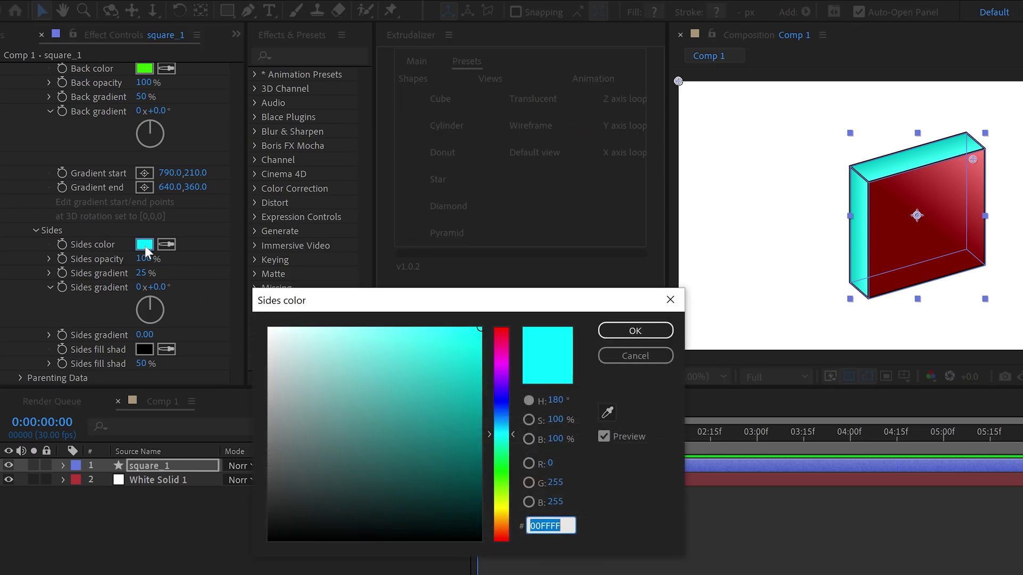
{"action": "left_click_drag", "start_coordinate": [503, 387], "coordinate": [501, 379]}
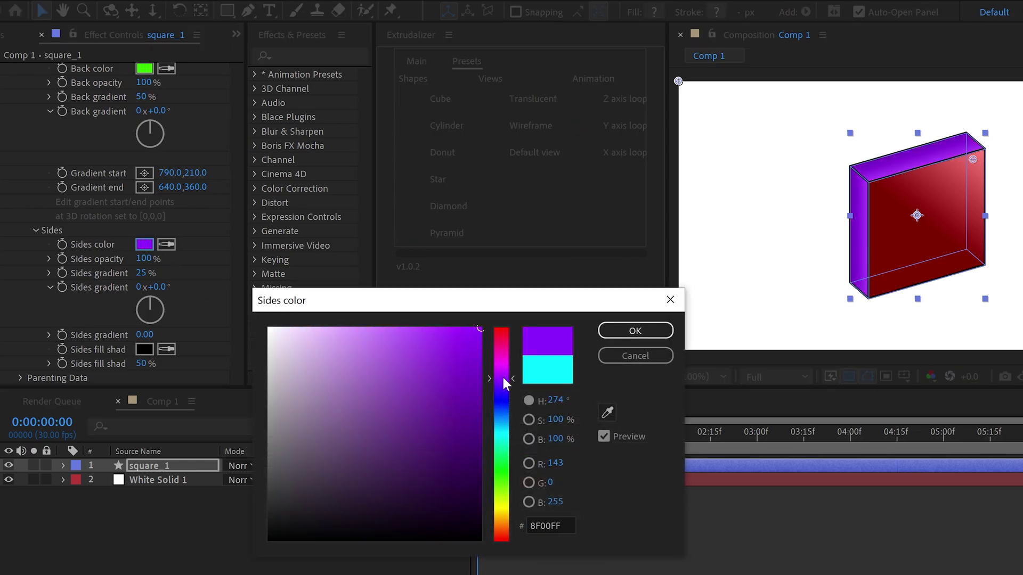
{"action": "left_click", "coordinate": [617, 331]}
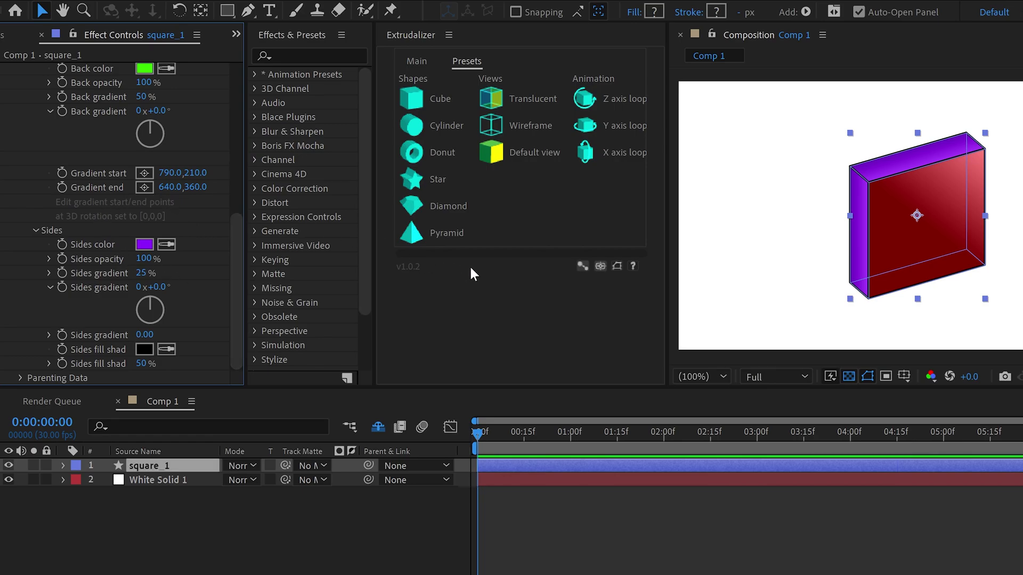
Run Extrudalizer's Sides Colors to add a separate colour effect for each face
{"action": "left_click", "coordinate": [418, 62]}
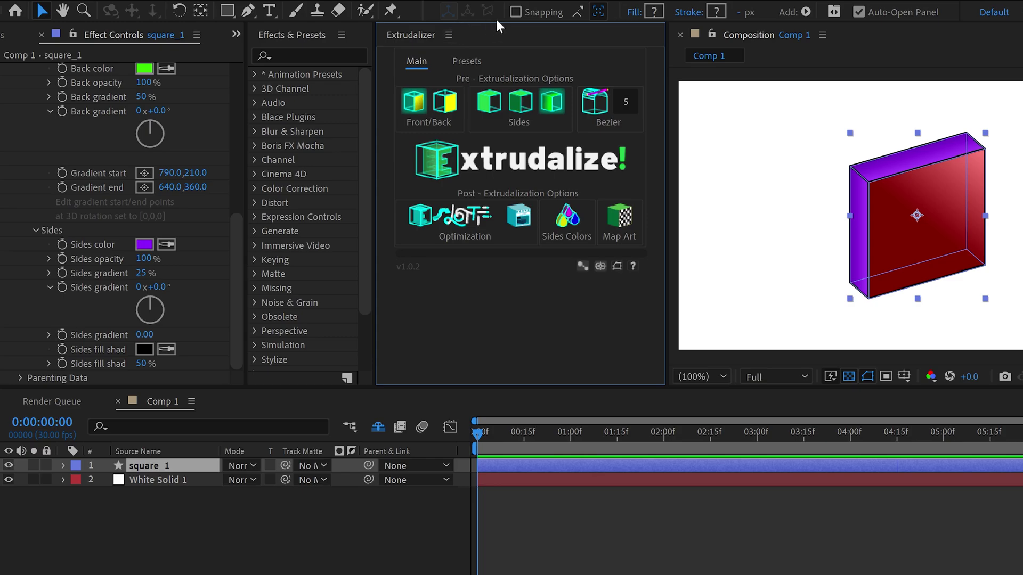
{"action": "left_click", "coordinate": [567, 216]}
{"action": "left_click", "coordinate": [715, 418]}
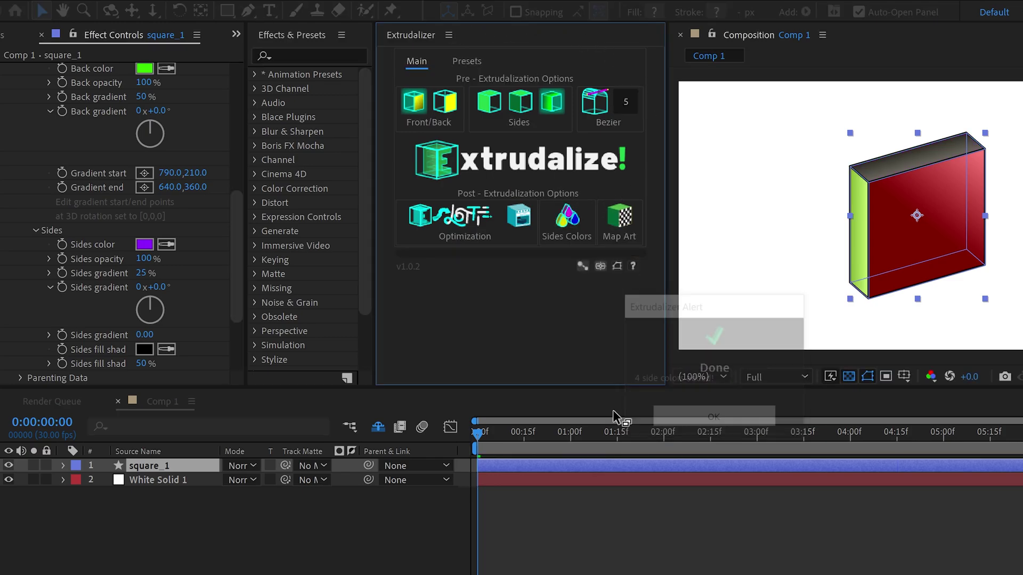
Set FACE 3, the top face, to aqua 00FFC3
{"action": "left_click_drag", "start_coordinate": [239, 261], "coordinate": [251, 343]}
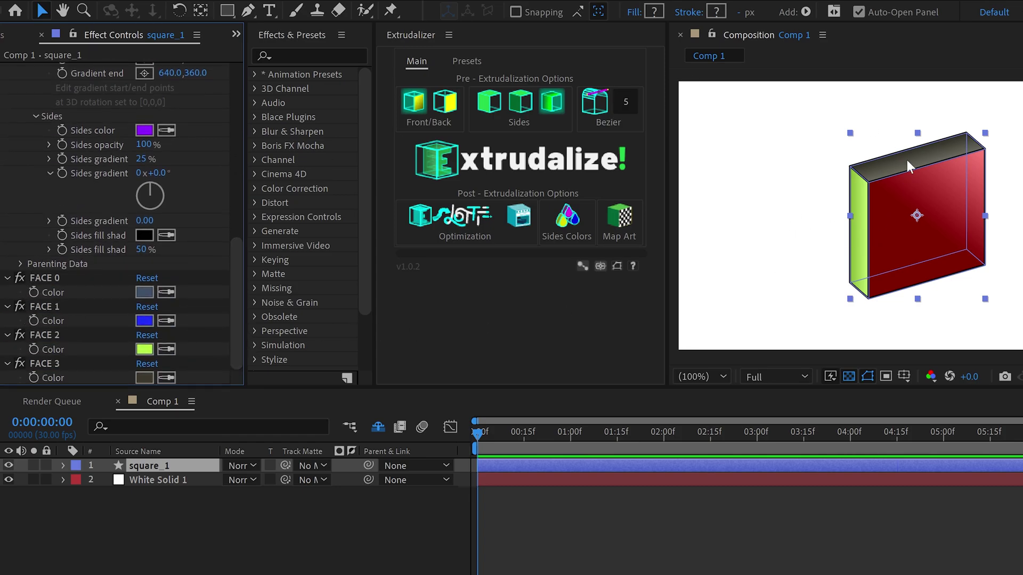
{"action": "left_click", "coordinate": [144, 378]}
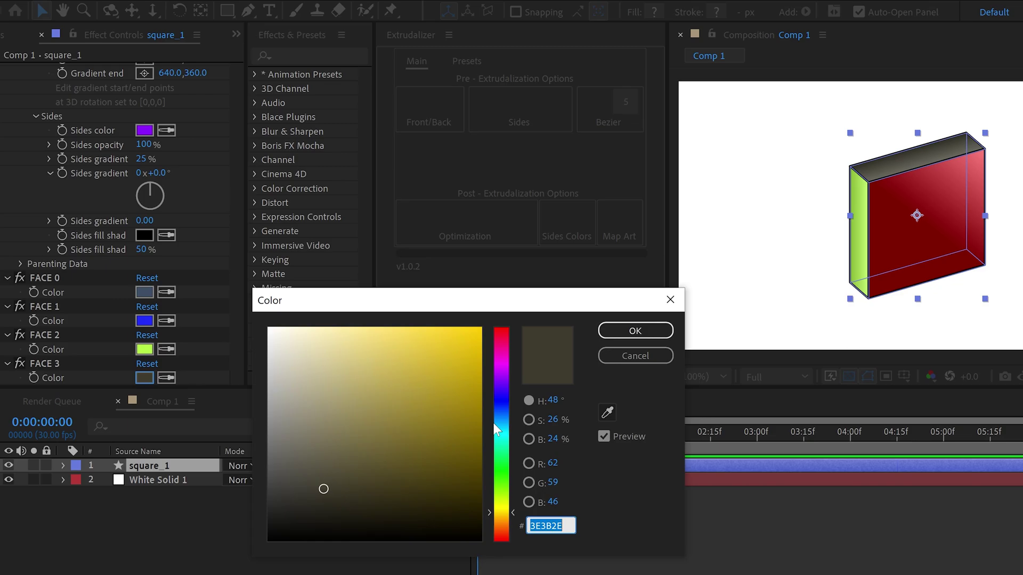
{"action": "left_click", "coordinate": [501, 436]}
{"action": "left_click_drag", "start_coordinate": [448, 404], "coordinate": [481, 328]}
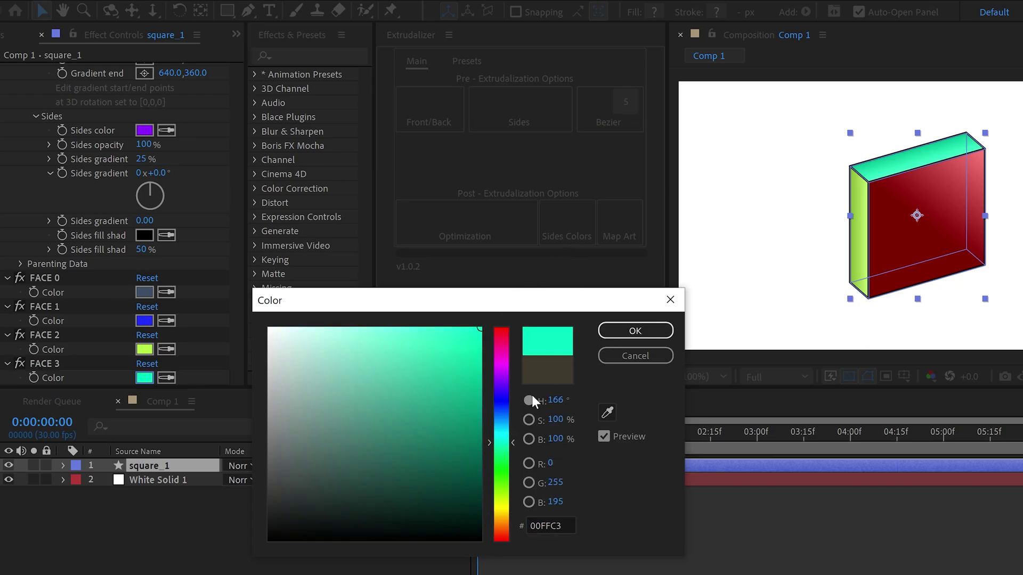
{"action": "left_click_drag", "start_coordinate": [509, 441], "coordinate": [506, 430]}
{"action": "left_click", "coordinate": [635, 331]}
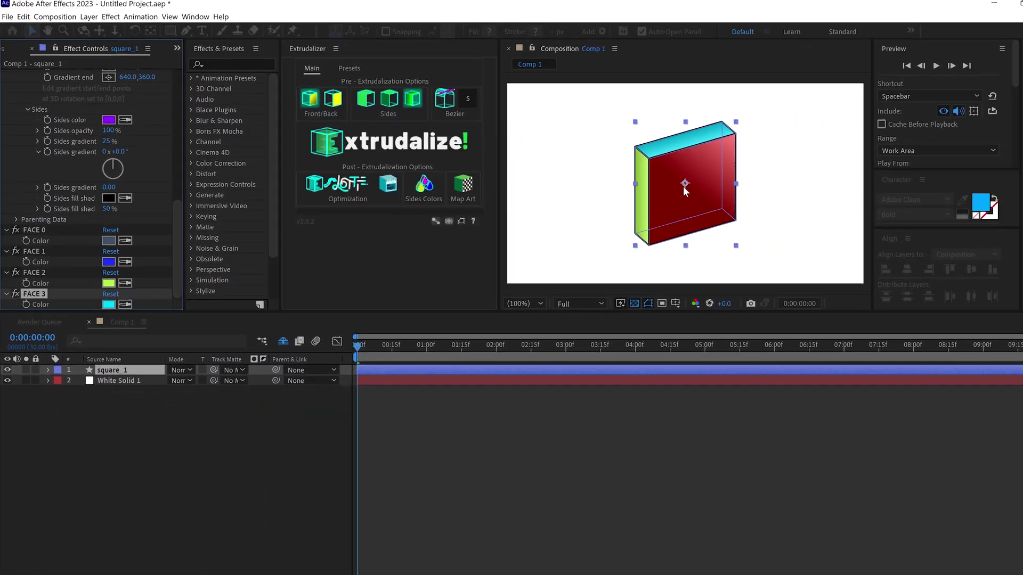
{"action": "left_click", "coordinate": [317, 419]}
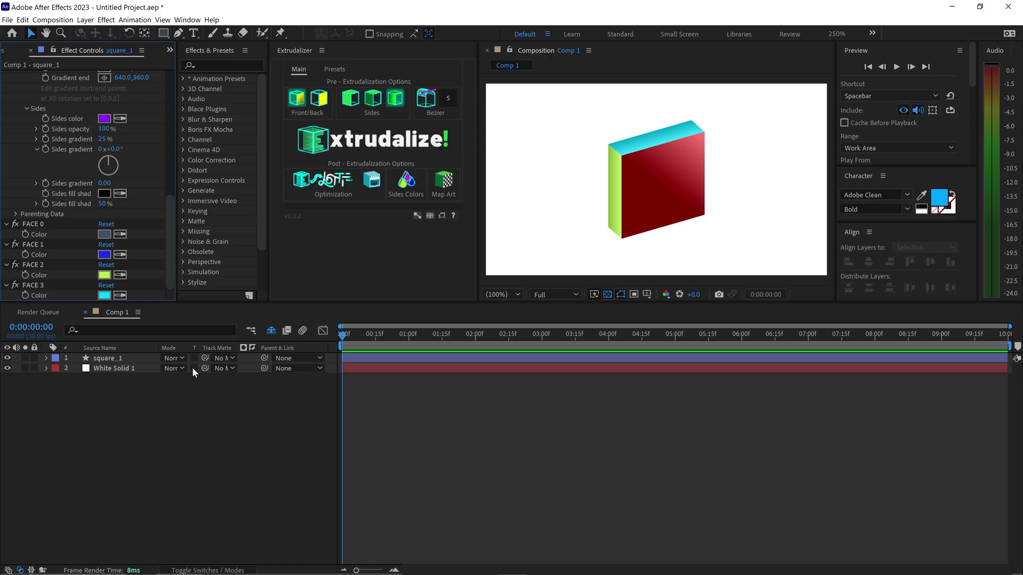
Delete the square_1 layer so Comp 1 holds only White Solid 1
{"action": "left_click", "coordinate": [120, 360]}
{"action": "key", "text": "Delete"}
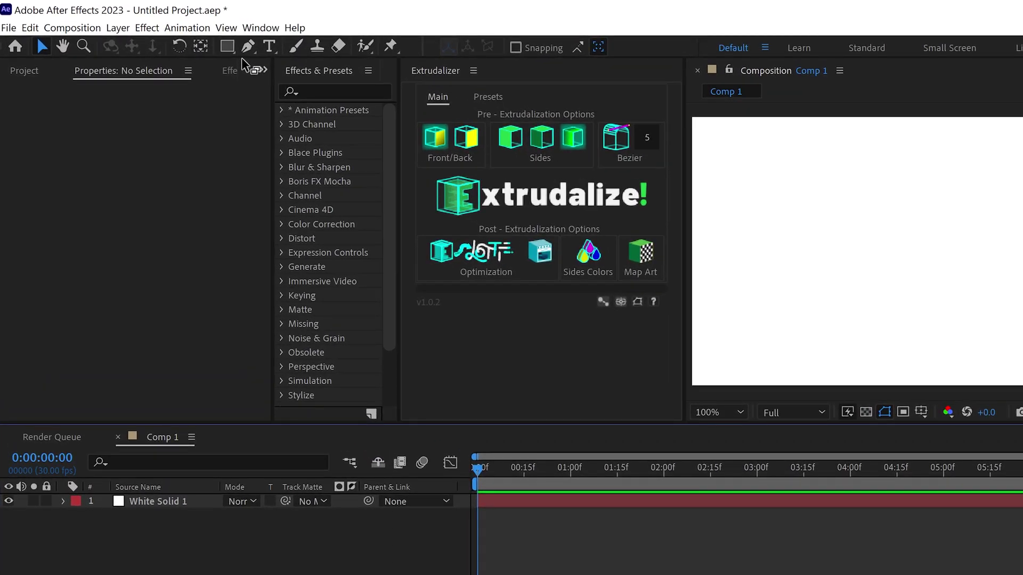
{"action": "left_click", "coordinate": [164, 35]}
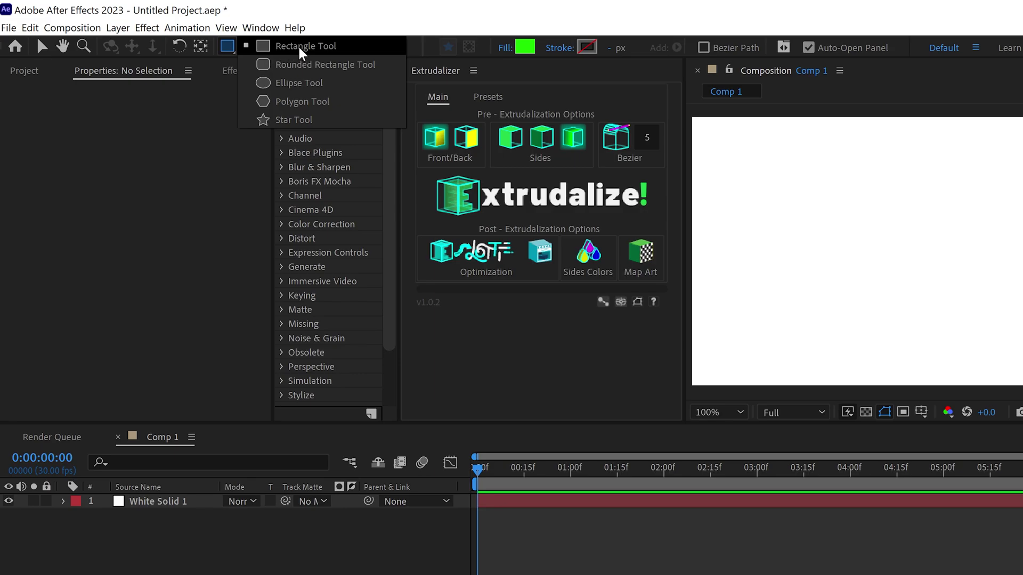
Draw a green rectangle, centre its anchor point and align it to the comp centre
{"action": "left_click", "coordinate": [294, 120]}
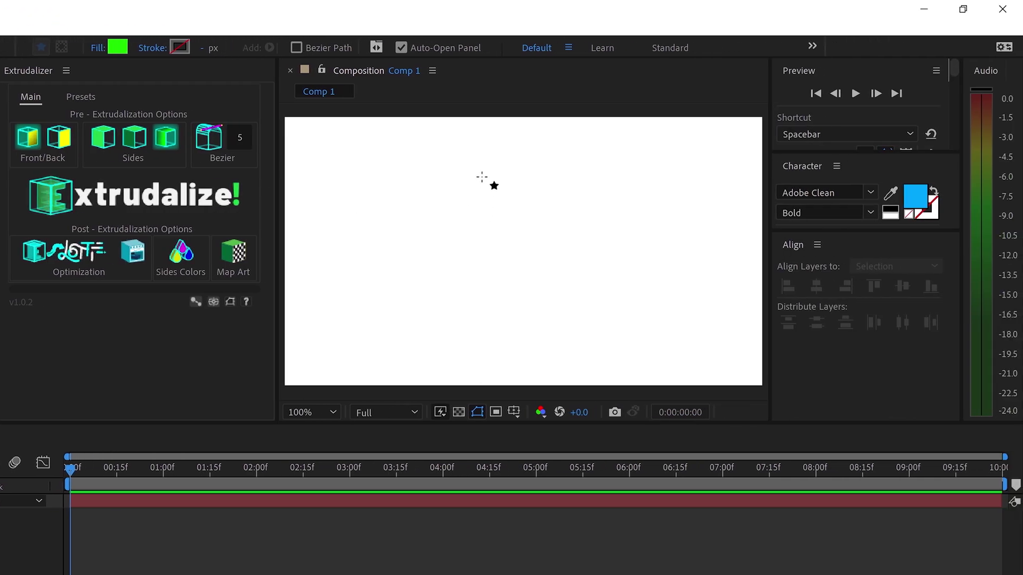
{"action": "left_click_drag", "start_coordinate": [463, 158], "coordinate": [581, 342]}
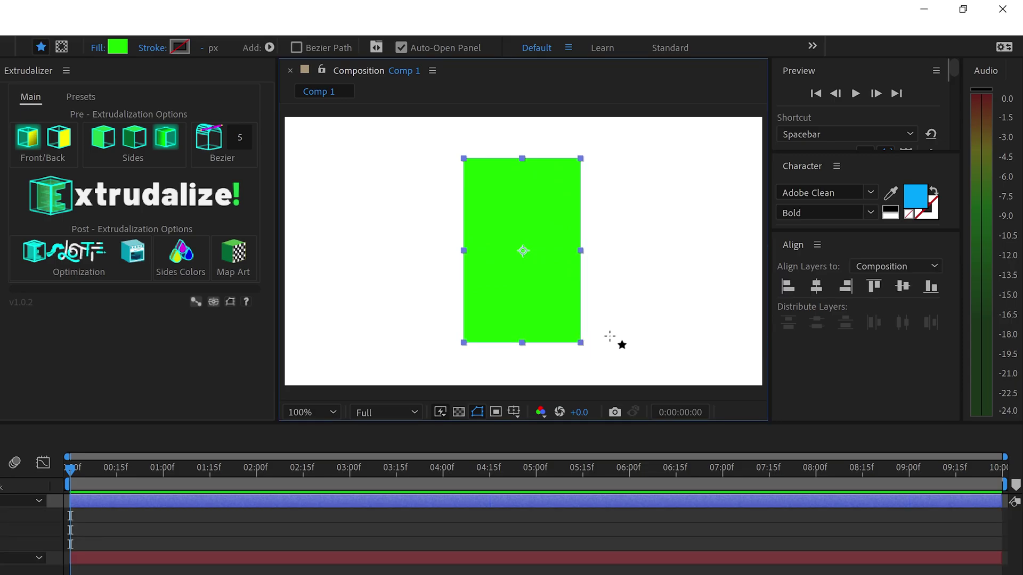
{"action": "key", "text": "ctrl+alt+Home"}
{"action": "left_click", "coordinate": [816, 286]}
{"action": "left_click", "coordinate": [902, 286]}
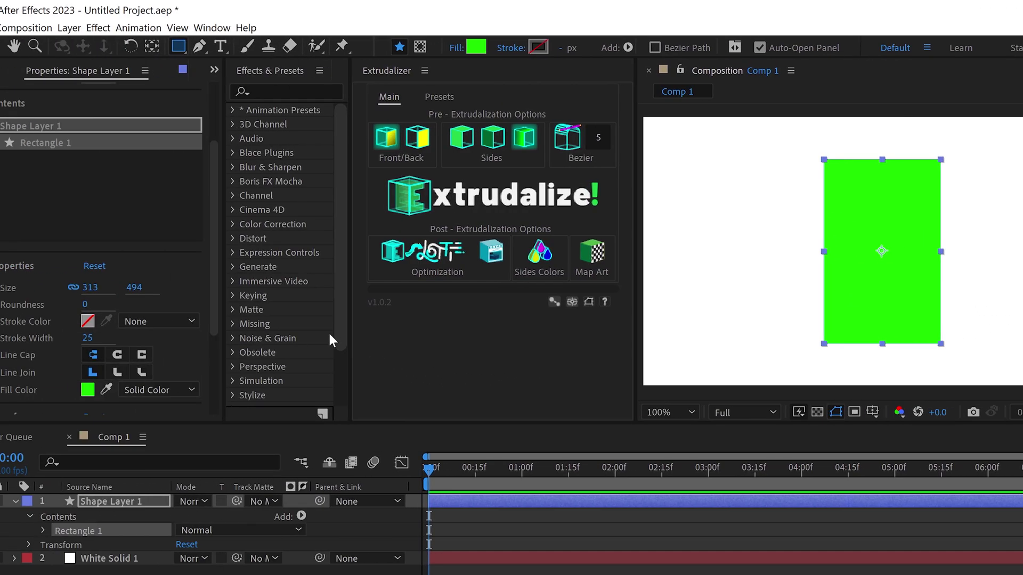
Set the rectangle's corner Roundness to 20
{"action": "left_click", "coordinate": [86, 305]}
{"action": "type", "text": "20"}
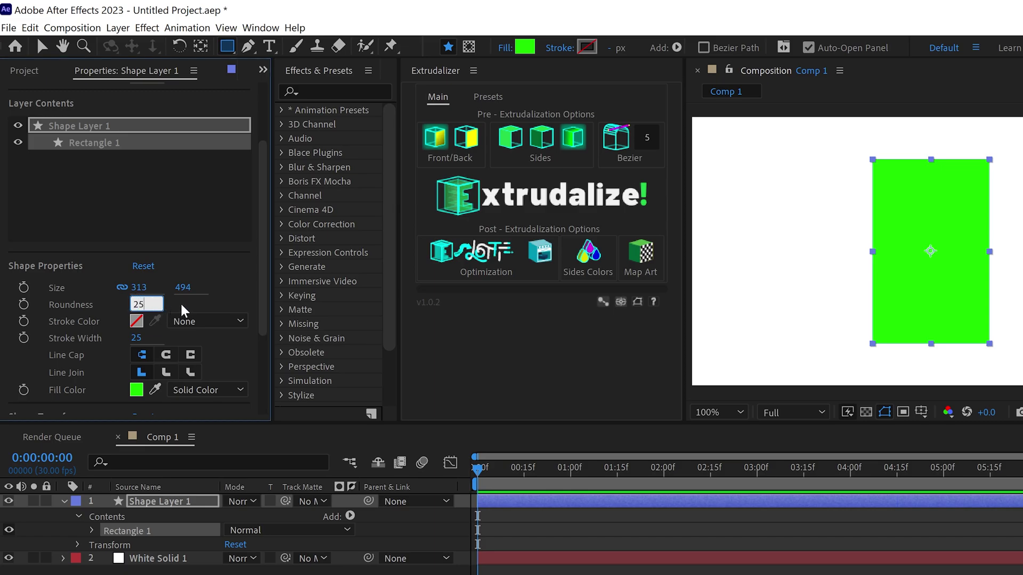
{"action": "key", "text": "Return"}
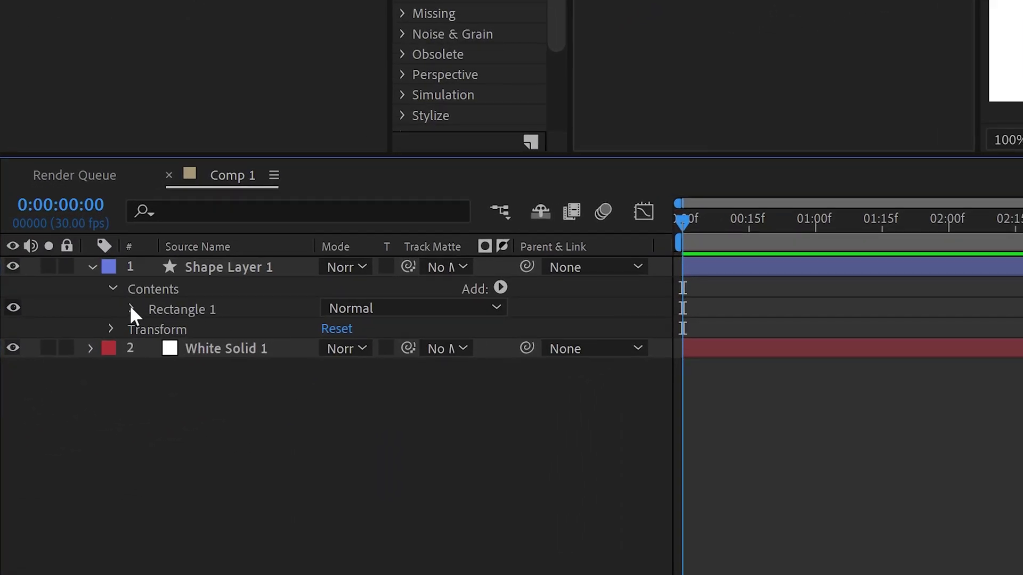
Convert Rectangle Path 1 to a Bezier path and Extrudalize Path 1 into a gold slab
{"action": "left_click", "coordinate": [132, 309]}
{"action": "right_click", "coordinate": [212, 330]}
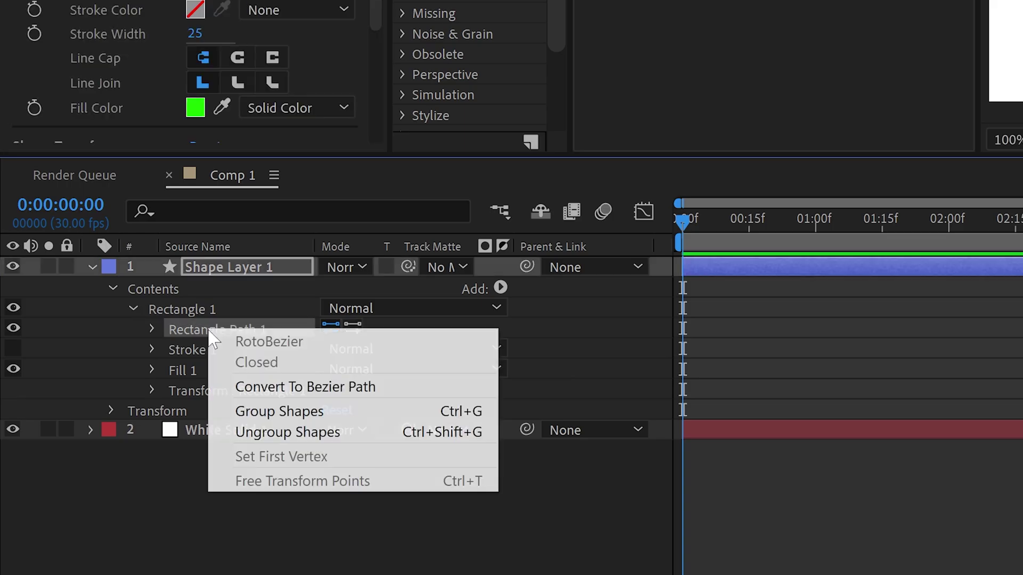
{"action": "left_click", "coordinate": [345, 388]}
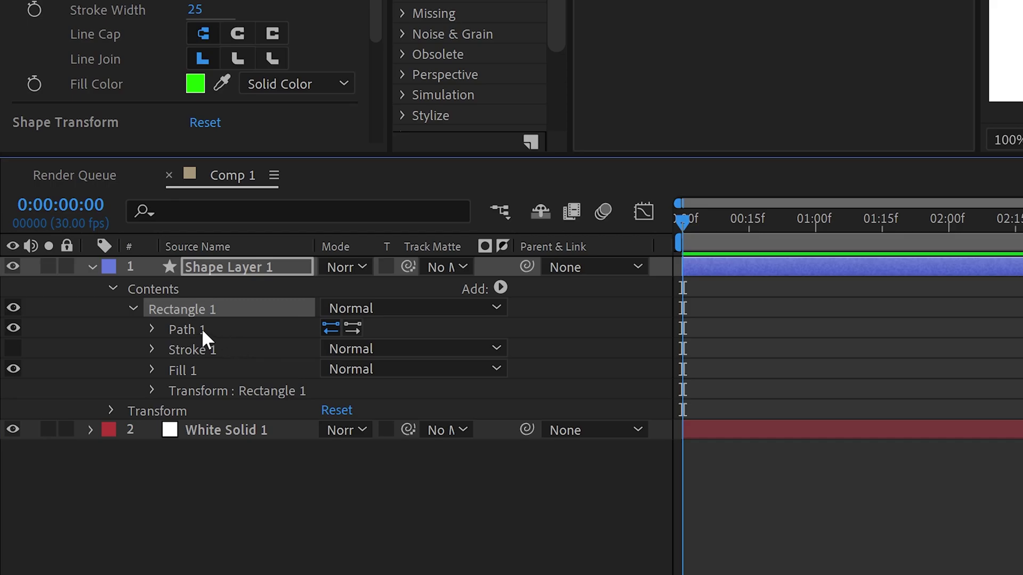
{"action": "left_click", "coordinate": [202, 328]}
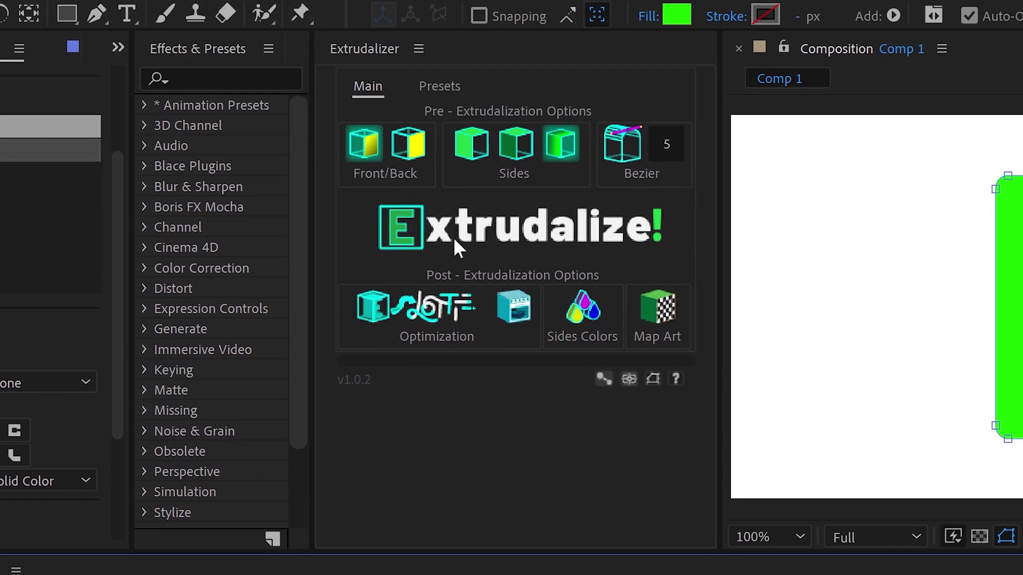
{"action": "left_click", "coordinate": [451, 228]}
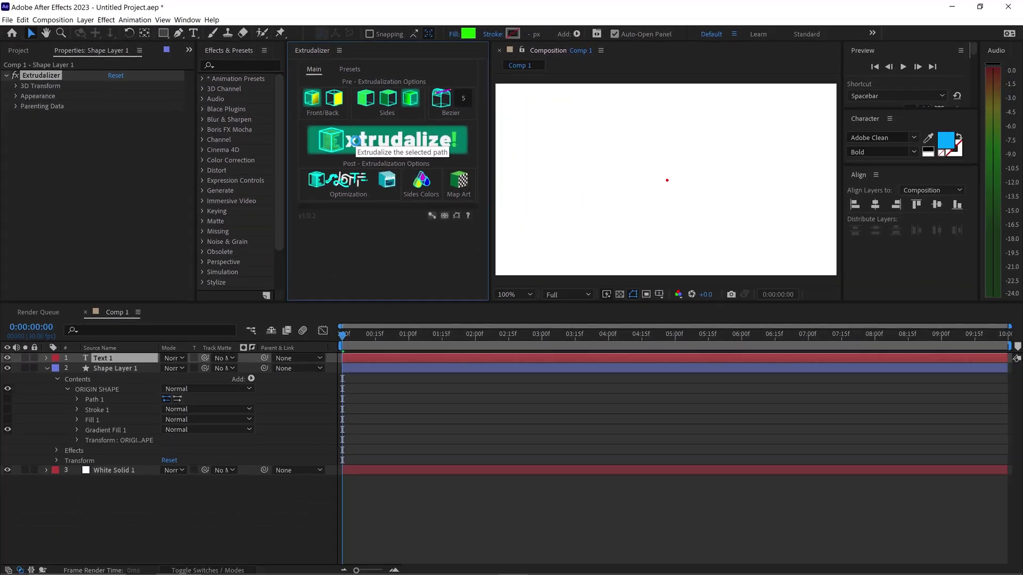
{"action": "left_click", "coordinate": [560, 343]}
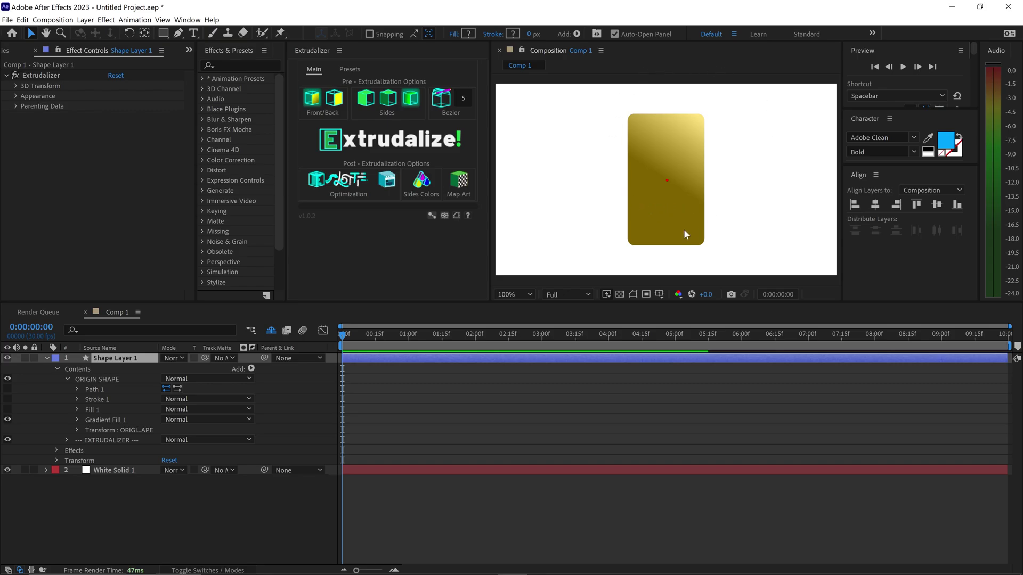
Set Extrusion depth to 25 and Yaw rotation to +47° on Shape Layer 1
{"action": "left_click", "coordinate": [16, 85]}
{"action": "left_click", "coordinate": [26, 127]}
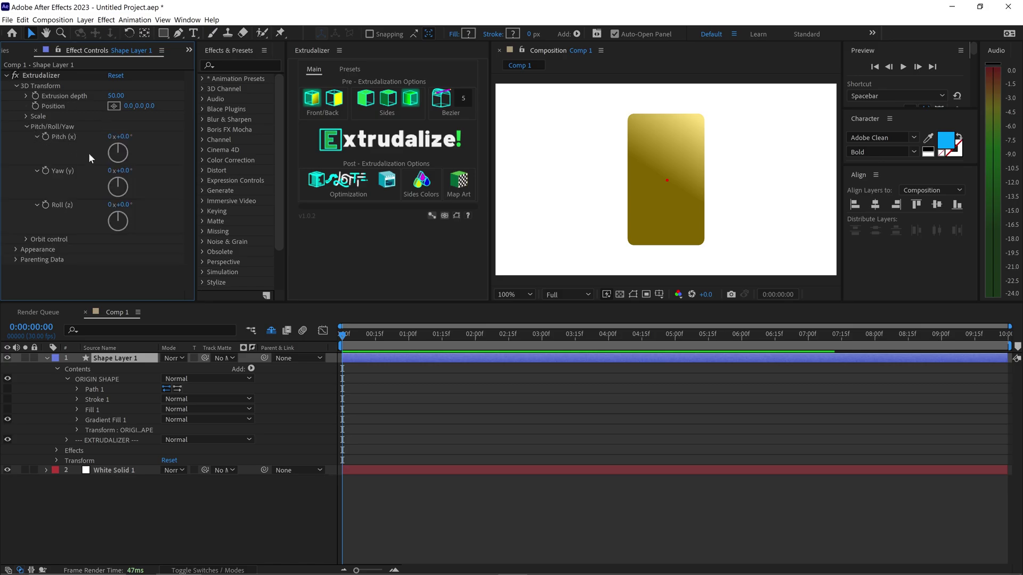
{"action": "left_click_drag", "start_coordinate": [118, 170], "coordinate": [151, 176]}
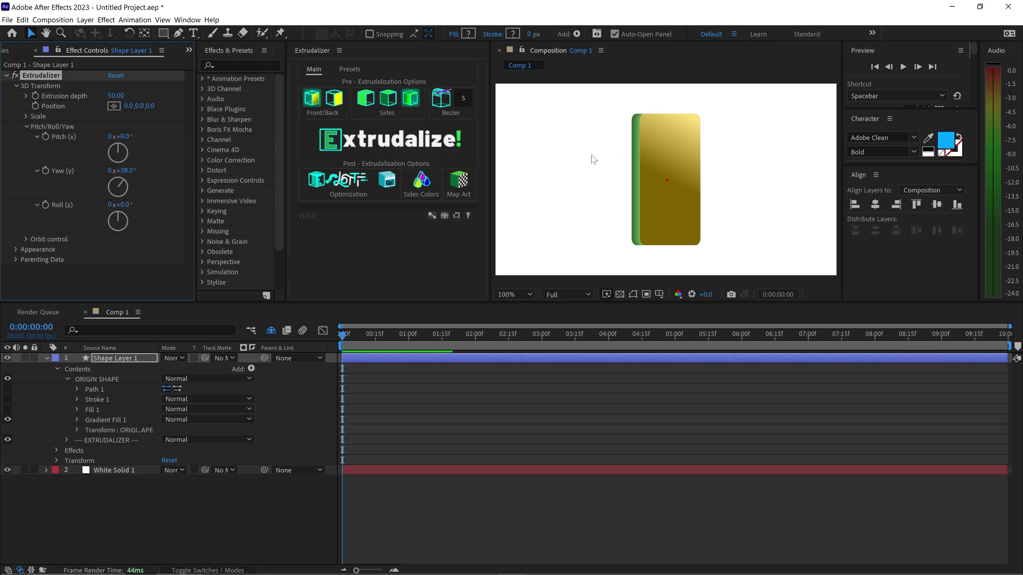
{"action": "left_click", "coordinate": [116, 95]}
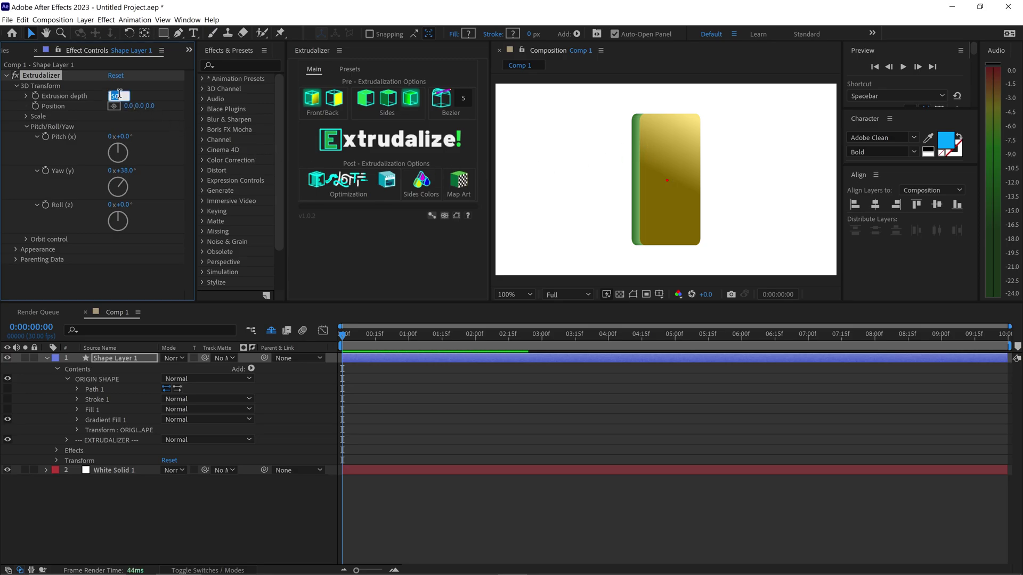
{"action": "type", "text": "25"}
{"action": "key", "text": "Return"}
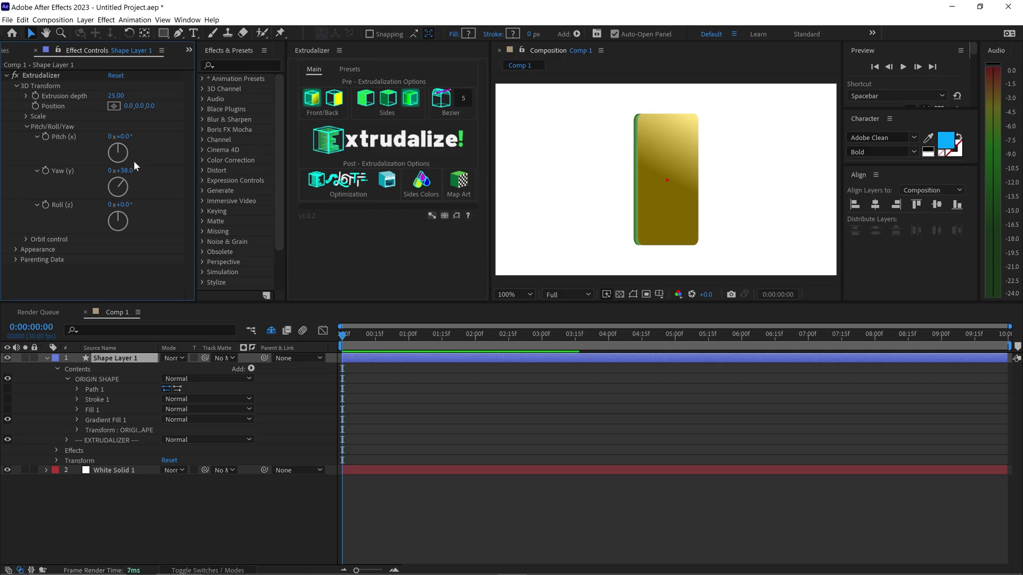
{"action": "left_click_drag", "start_coordinate": [133, 168], "coordinate": [138, 169]}
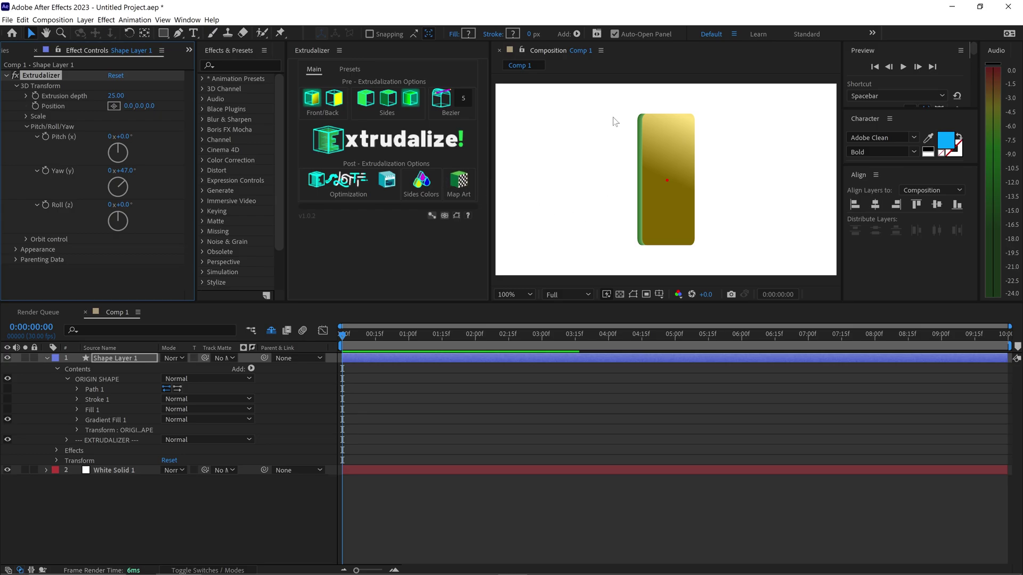
Turn on the transparency grid with Ctrl+Shift+H and check the Bezier value of 5
{"action": "scroll", "coordinate": [650, 114], "scroll_direction": "up", "scroll_amount": 5}
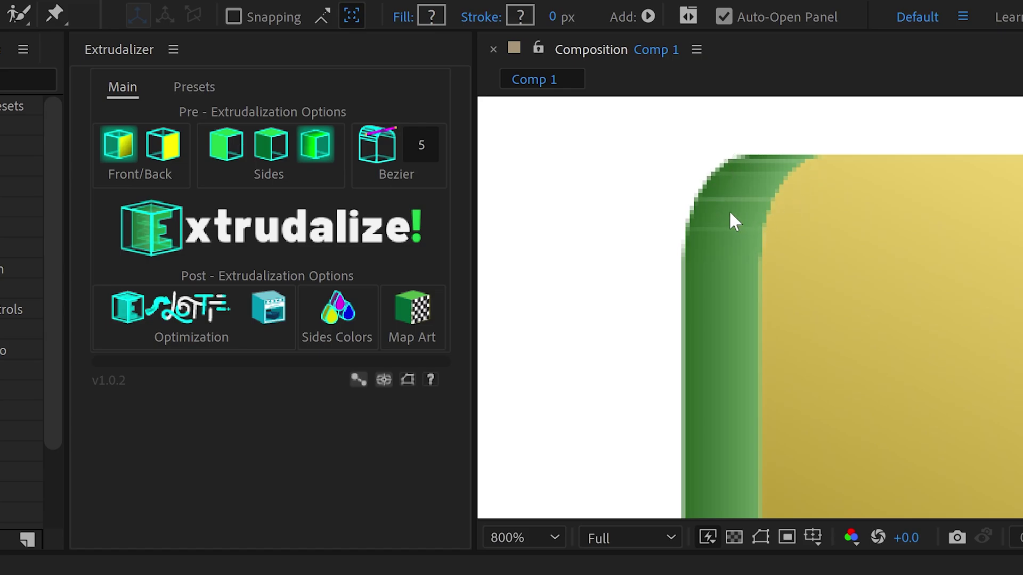
{"action": "key", "text": "ctrl+shift+h"}
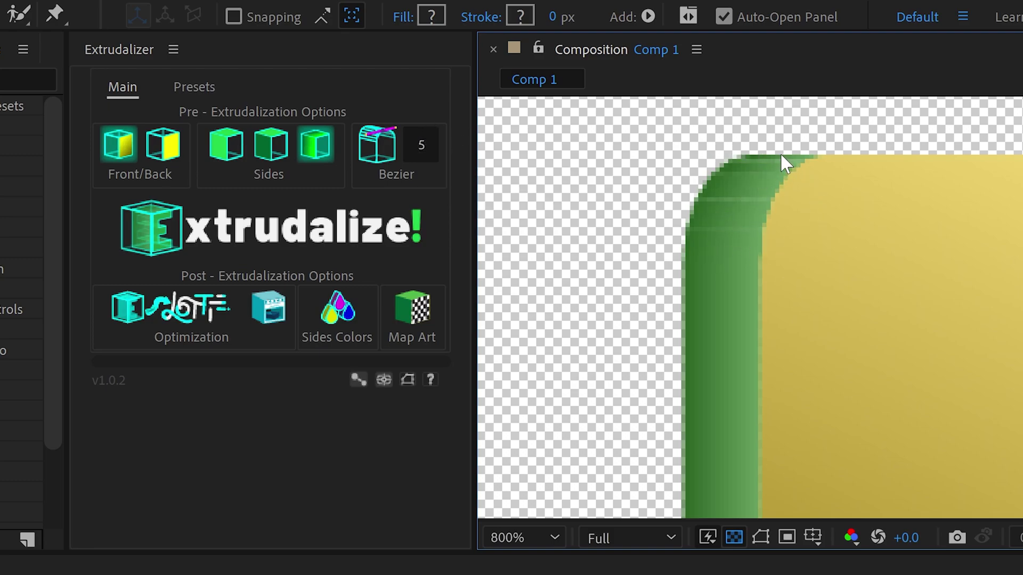
{"action": "left_click", "coordinate": [428, 147]}
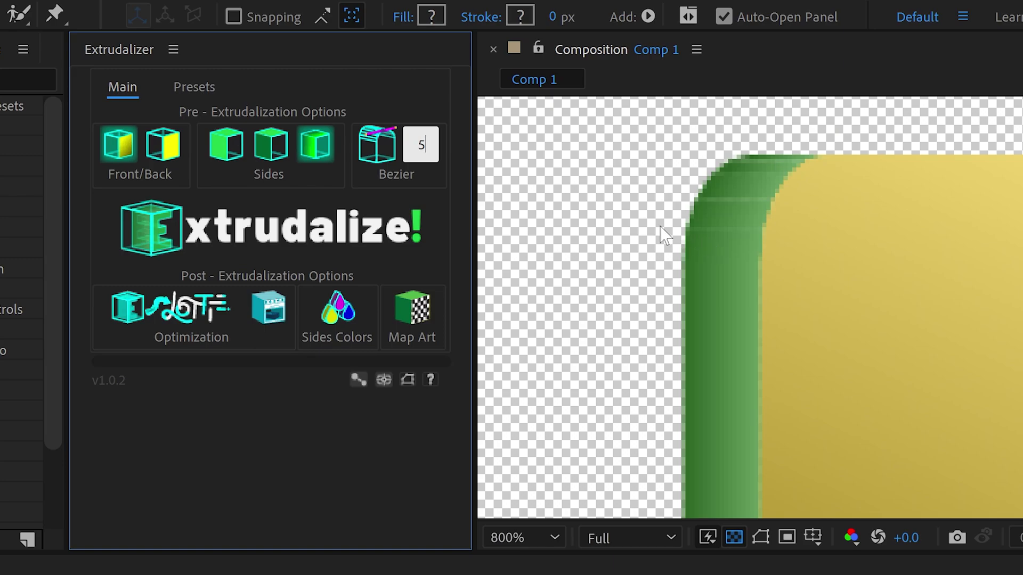
{"action": "mouse_move", "coordinate": [423, 144]}
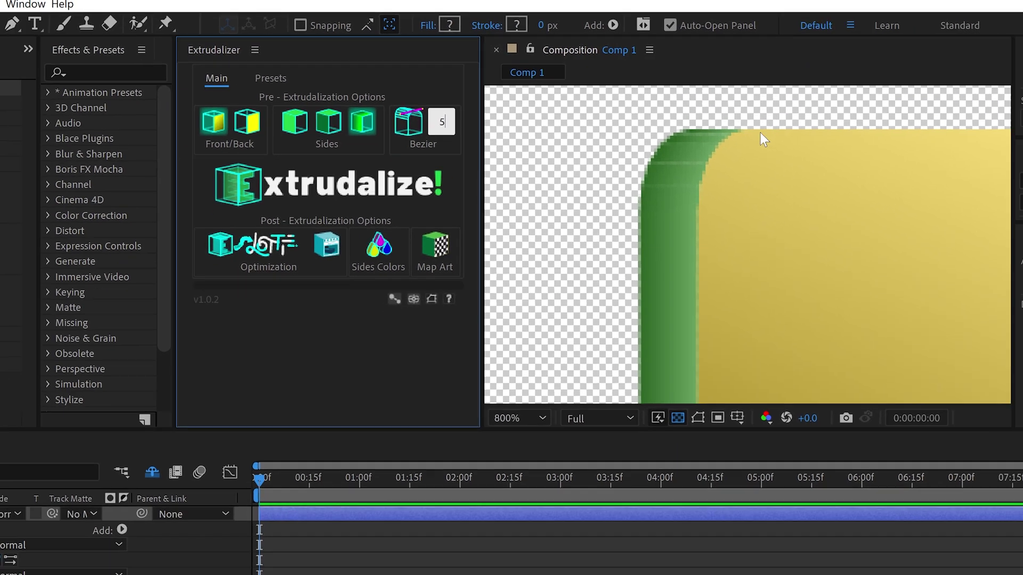
Set the Composition viewer magnification to Fit
{"action": "scroll", "coordinate": [828, 321], "scroll_direction": "down", "scroll_amount": 2}
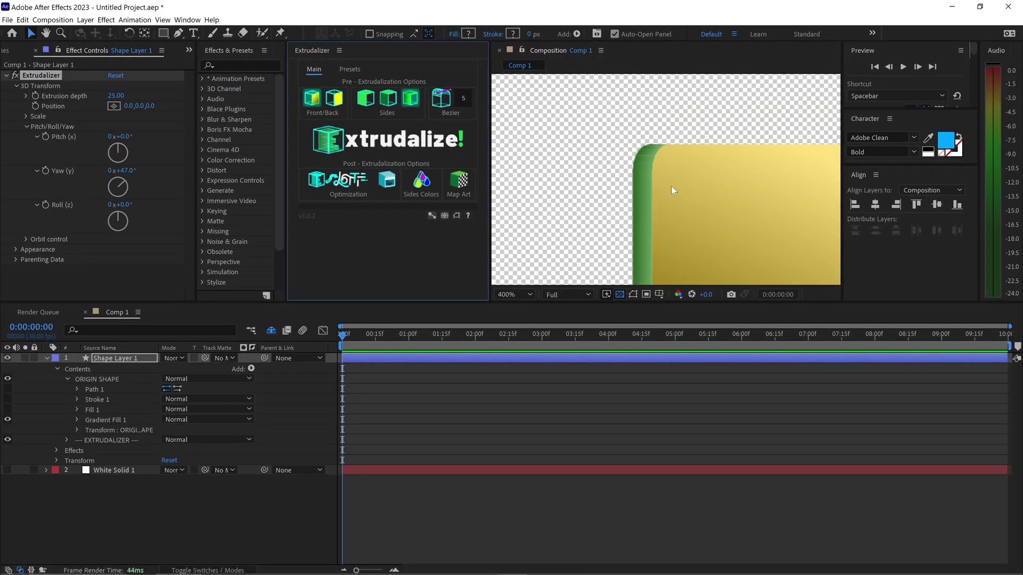
{"action": "left_click", "coordinate": [528, 542]}
{"action": "left_click", "coordinate": [528, 320]}
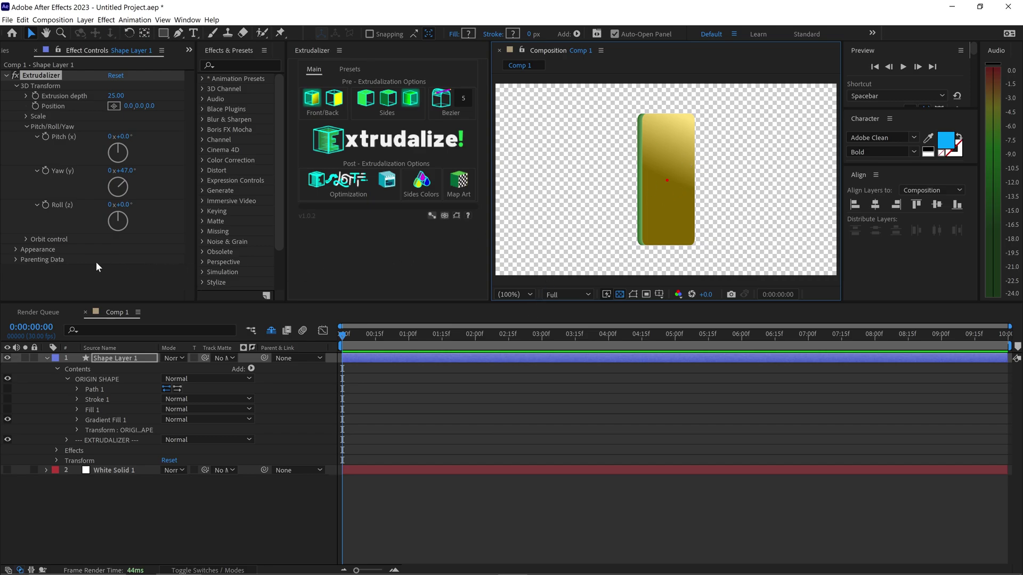
Set the Appearance Front and Back colours to black 000000
{"action": "left_click", "coordinate": [15, 249]}
{"action": "scroll", "coordinate": [32, 253], "scroll_direction": "down", "scroll_amount": 1}
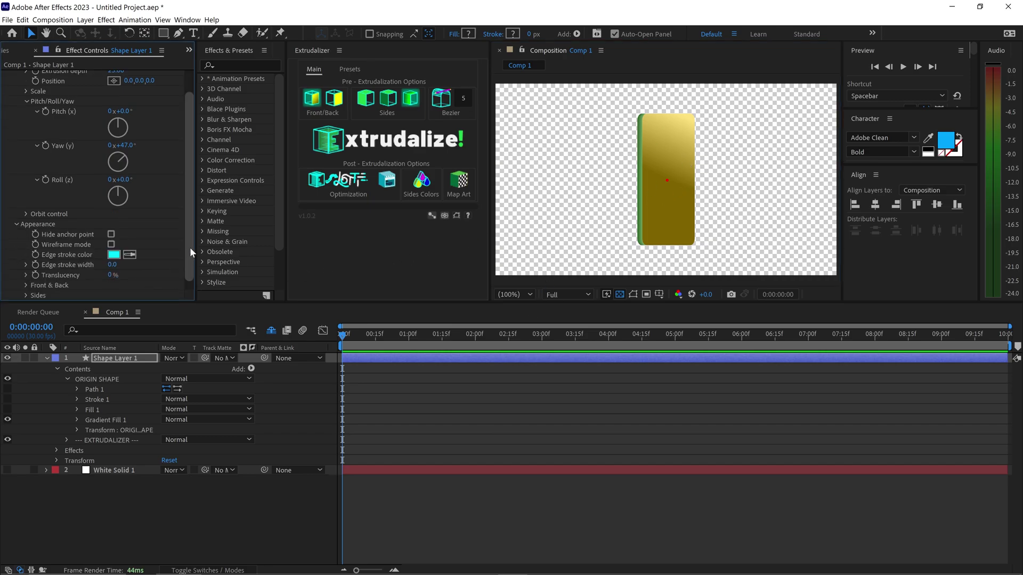
{"action": "left_click_drag", "start_coordinate": [190, 247], "coordinate": [187, 256]}
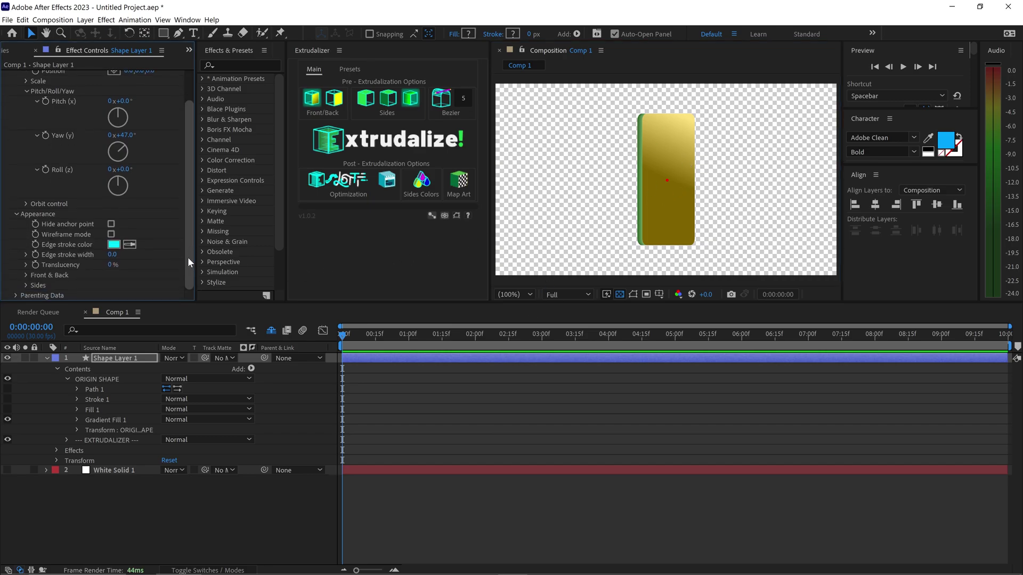
{"action": "left_click", "coordinate": [26, 275]}
{"action": "left_click", "coordinate": [114, 190]}
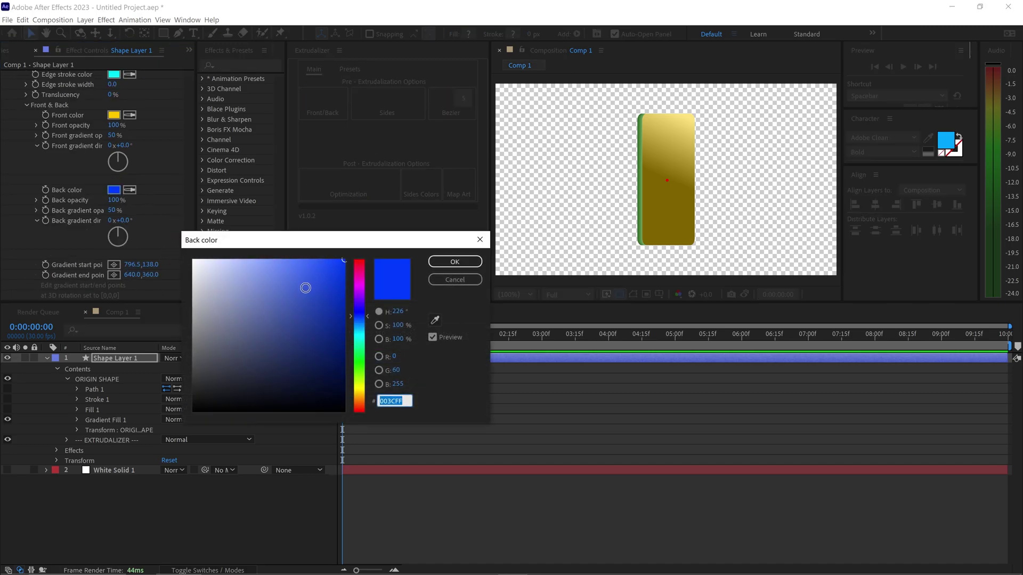
{"action": "left_click", "coordinate": [193, 411]}
{"action": "left_click", "coordinate": [440, 263]}
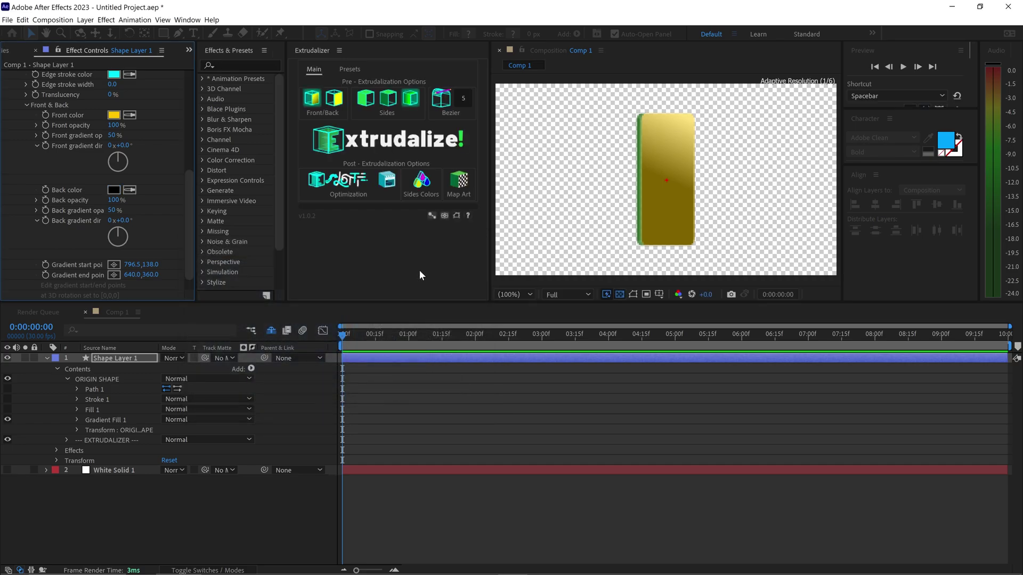
{"action": "left_click", "coordinate": [114, 115]}
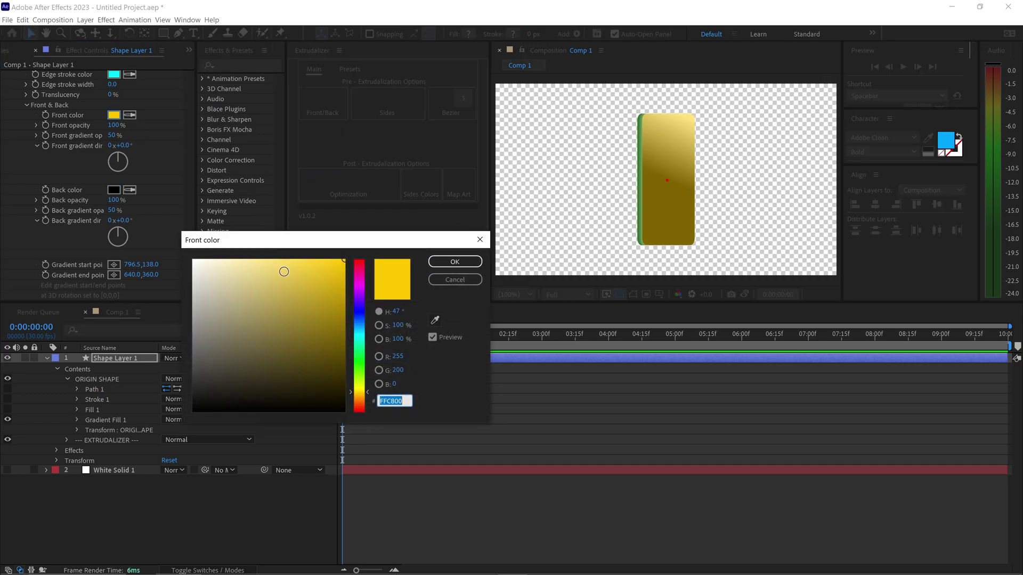
{"action": "mouse_move", "coordinate": [256, 341]}
{"action": "left_mouse_down"}
{"action": "mouse_move", "coordinate": [196, 393]}
{"action": "mouse_move", "coordinate": [180, 440]}
{"action": "left_mouse_up"}
{"action": "left_click", "coordinate": [441, 261]}
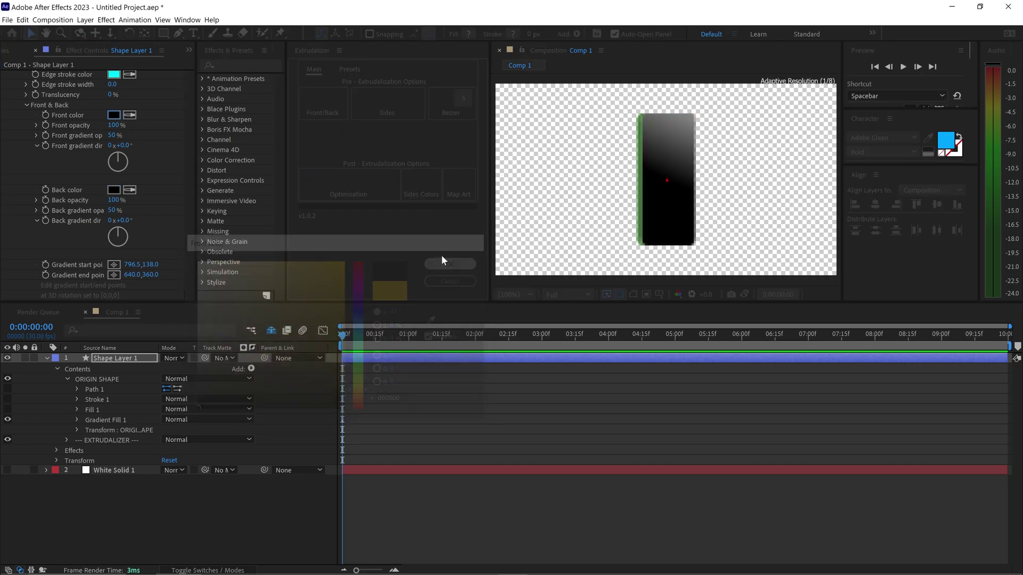
Set the Sides colour to black 000000
{"action": "left_click", "coordinate": [25, 105]}
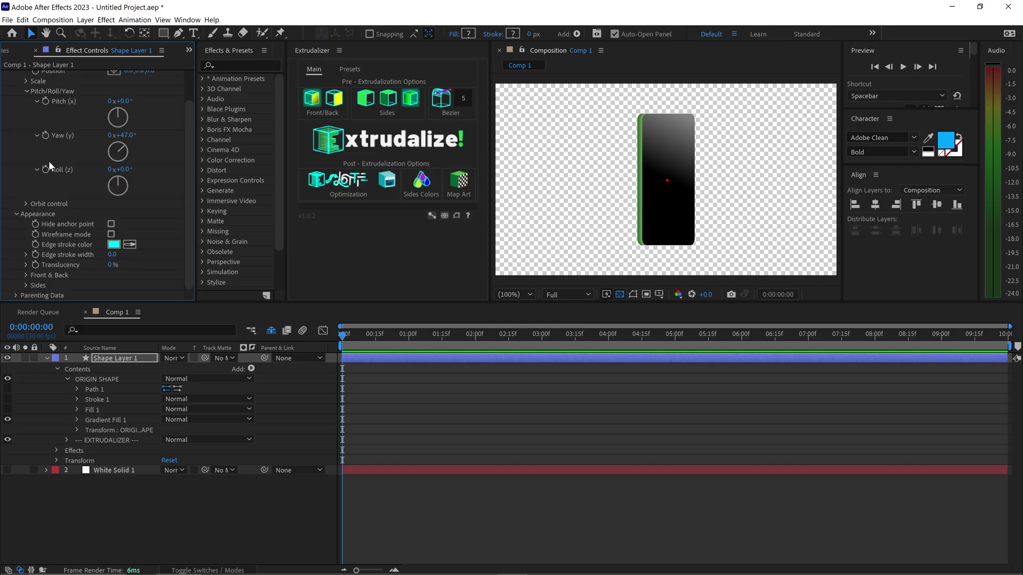
{"action": "left_click", "coordinate": [26, 285]}
{"action": "left_click", "coordinate": [113, 209]}
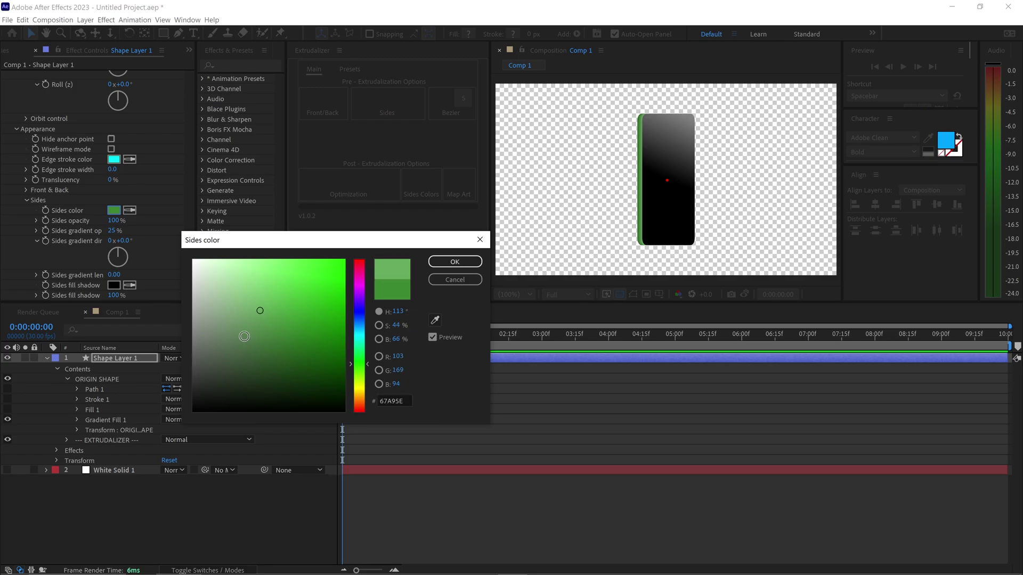
{"action": "left_click_drag", "start_coordinate": [263, 308], "coordinate": [193, 412]}
{"action": "left_click", "coordinate": [455, 261]}
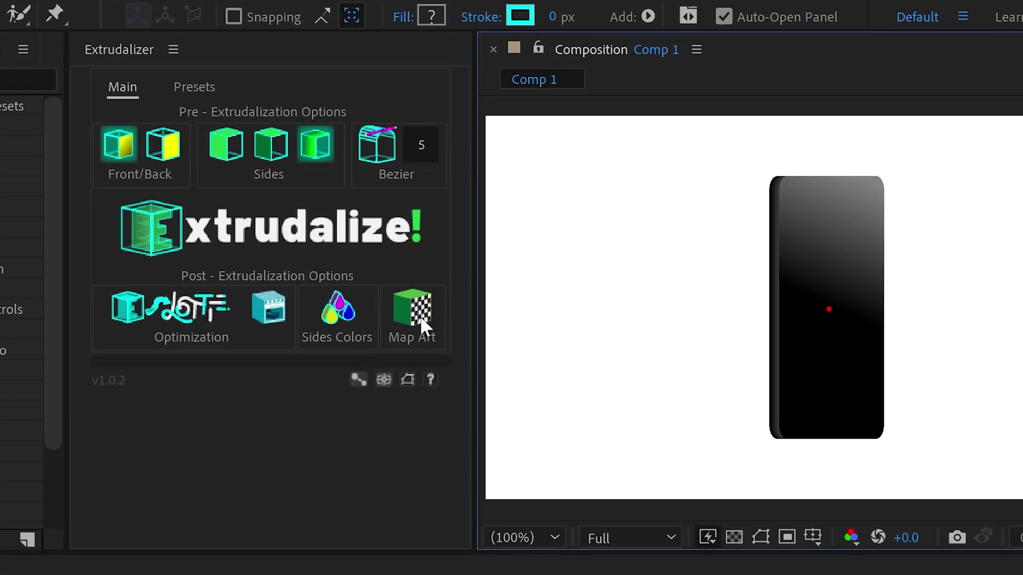
Run Map Art for Shape Layer 1 on both Front and Back faces, adding ARTWORK layers
{"action": "left_click", "coordinate": [420, 315]}
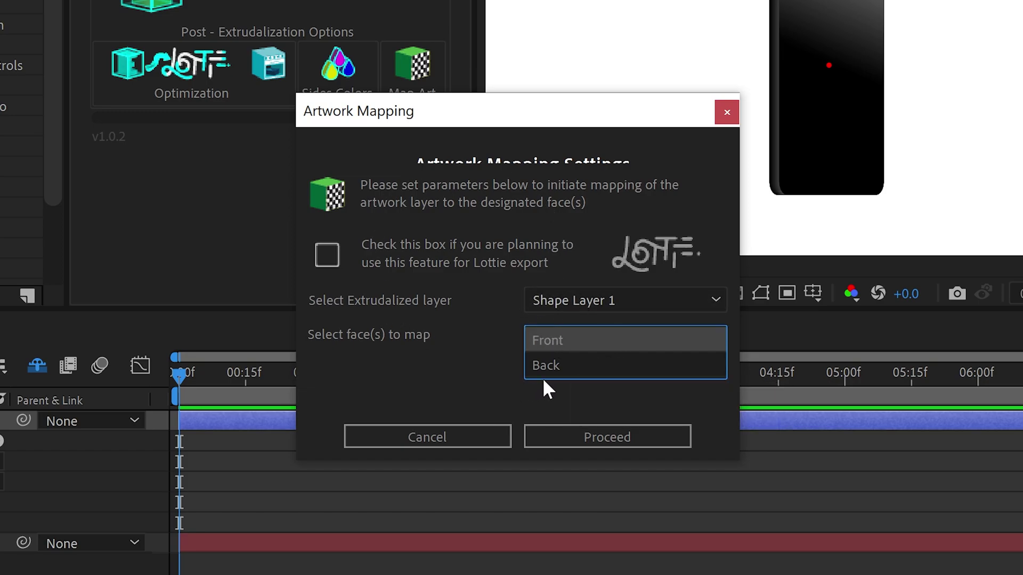
{"action": "left_click", "coordinate": [561, 364], "text": "ctrl"}
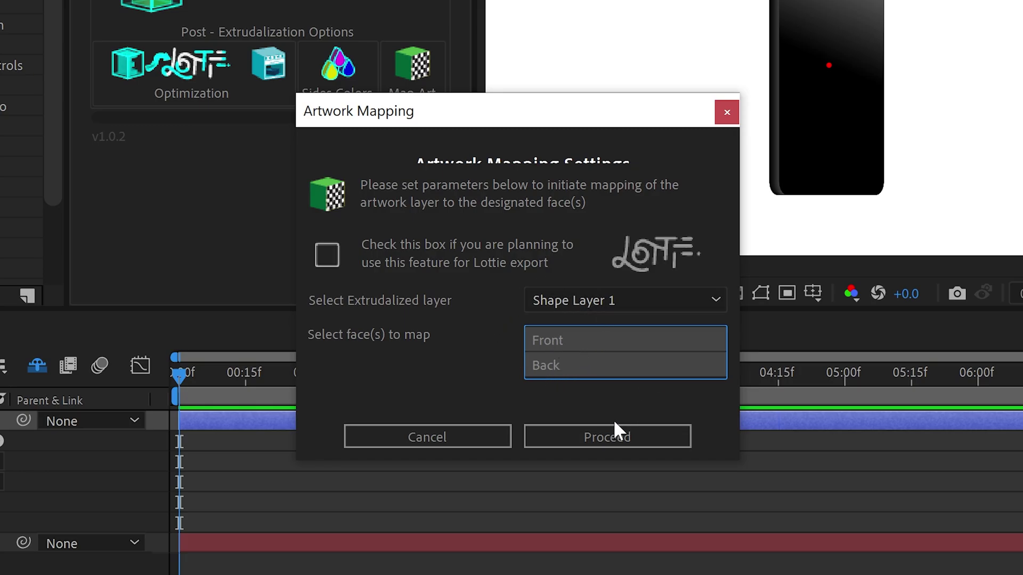
{"action": "left_click", "coordinate": [615, 430]}
Dismiss the mapping alert, compare the Front and Back artwork layers, and open the Front artwork precomp
{"action": "left_click", "coordinate": [544, 356]}
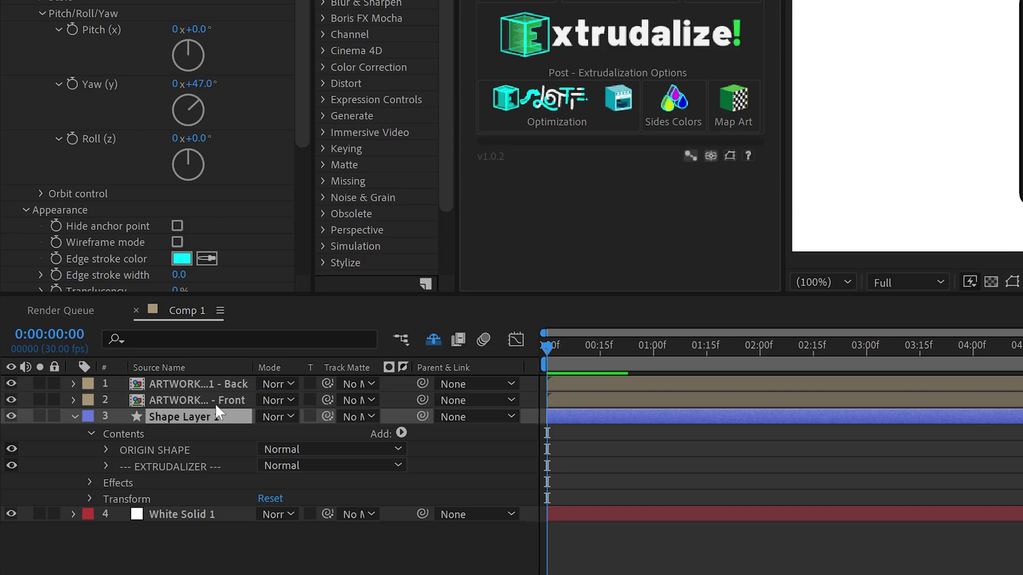
{"action": "left_click", "coordinate": [203, 400]}
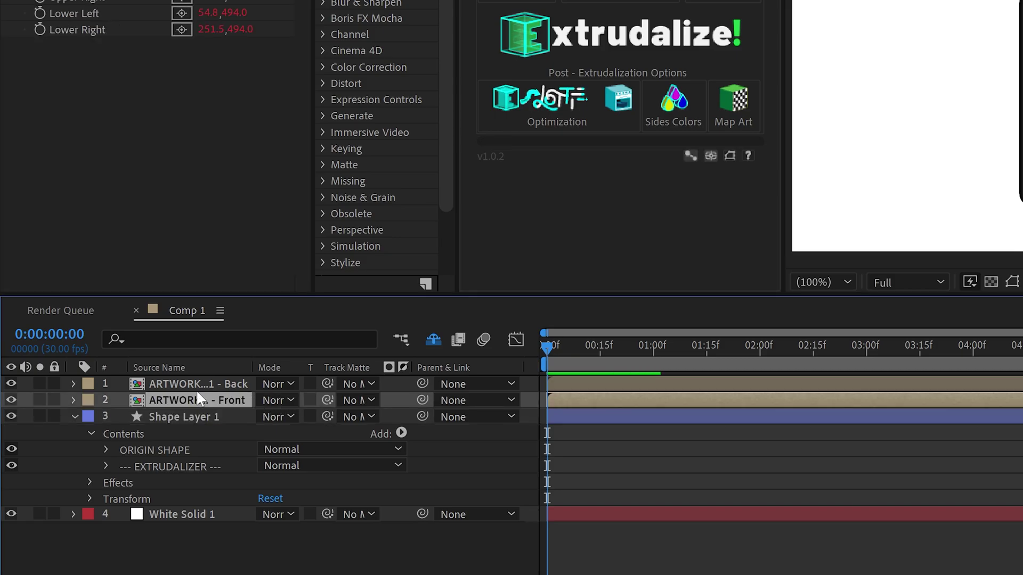
{"action": "left_click", "coordinate": [195, 385]}
{"action": "left_click", "coordinate": [192, 398]}
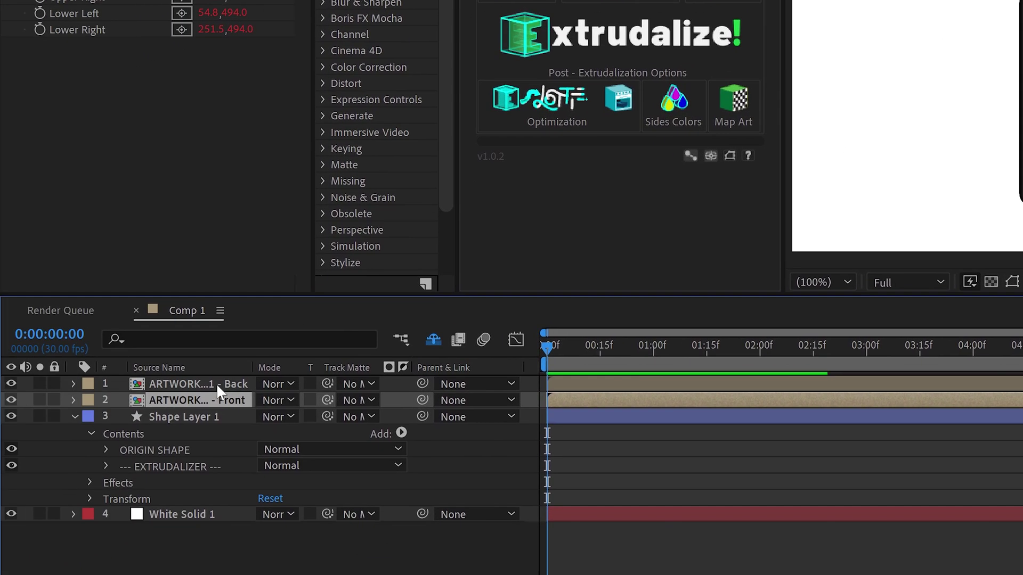
{"action": "left_click", "coordinate": [214, 383]}
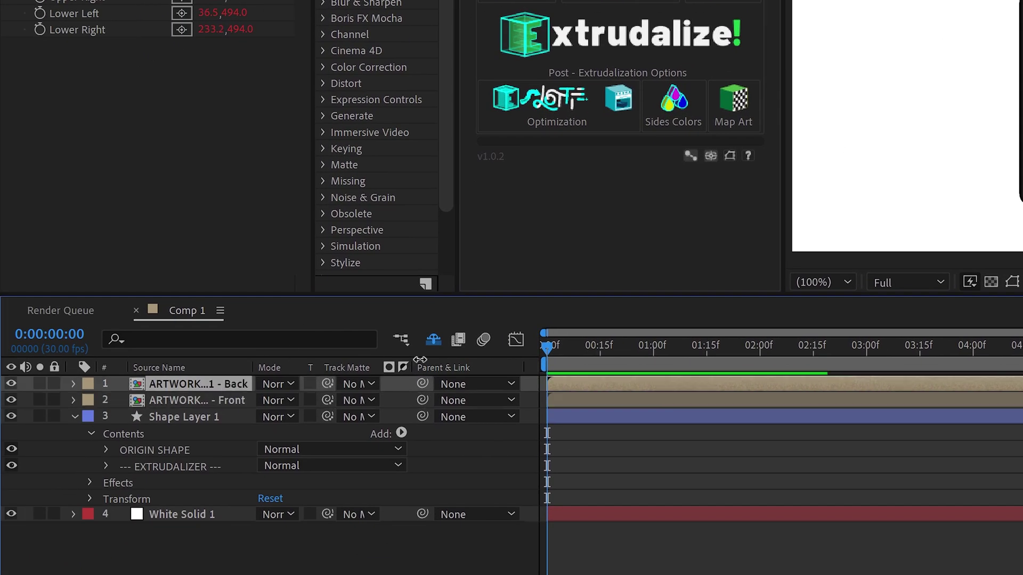
{"action": "left_click", "coordinate": [216, 398]}
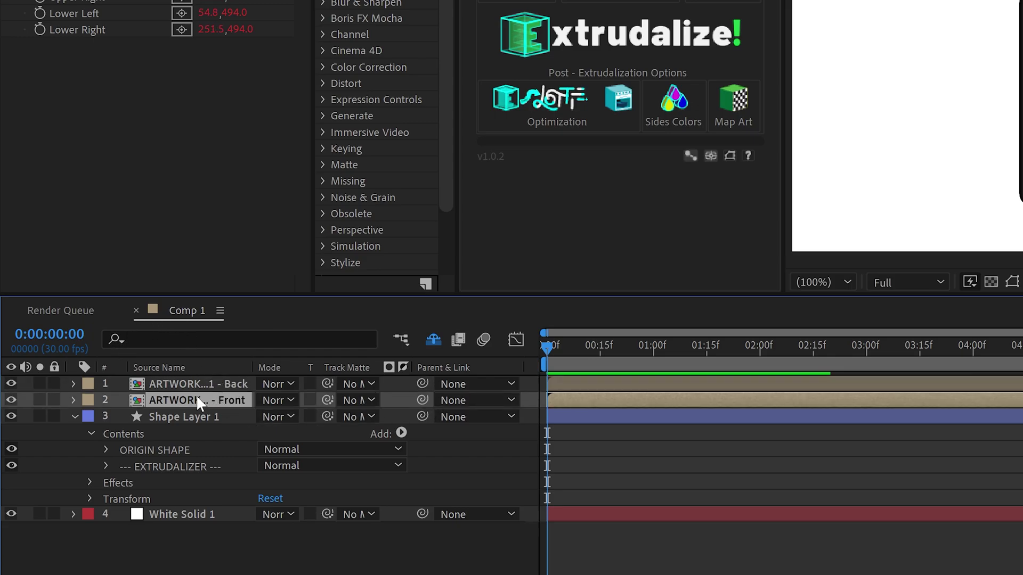
{"action": "double_click", "coordinate": [196, 400]}
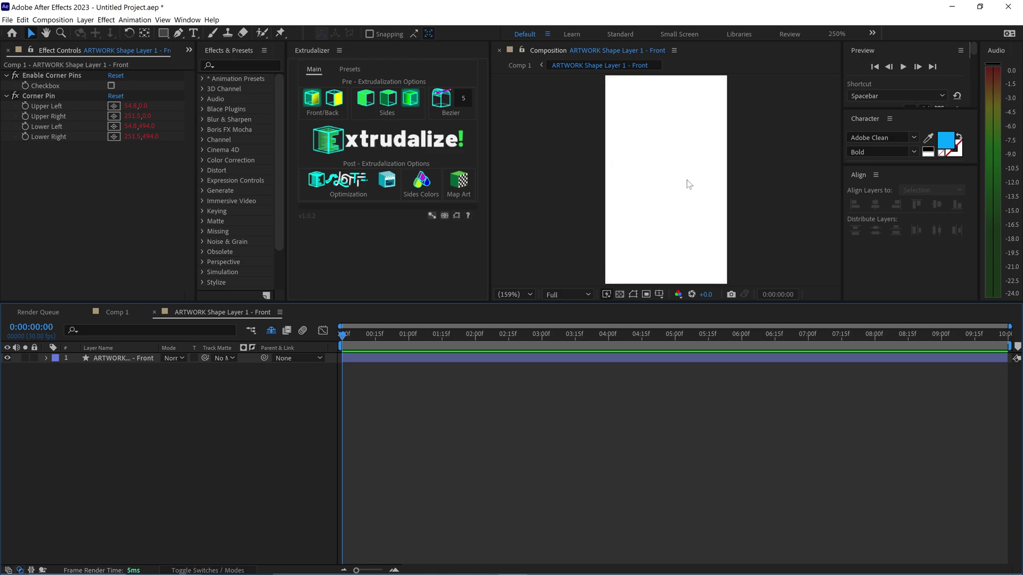
Add the action-film mp4 to the Front artwork timeline, mute its audio, and scale it to 24%
{"action": "left_click", "coordinate": [367, 561]}
{"action": "left_click_drag", "start_coordinate": [690, 234], "coordinate": [196, 415]}
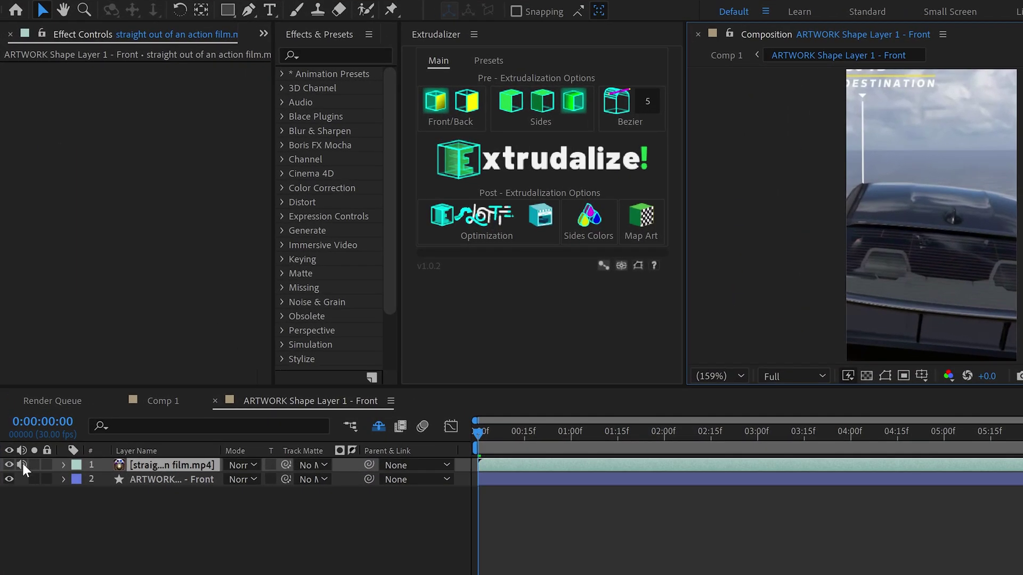
{"action": "left_click", "coordinate": [22, 465]}
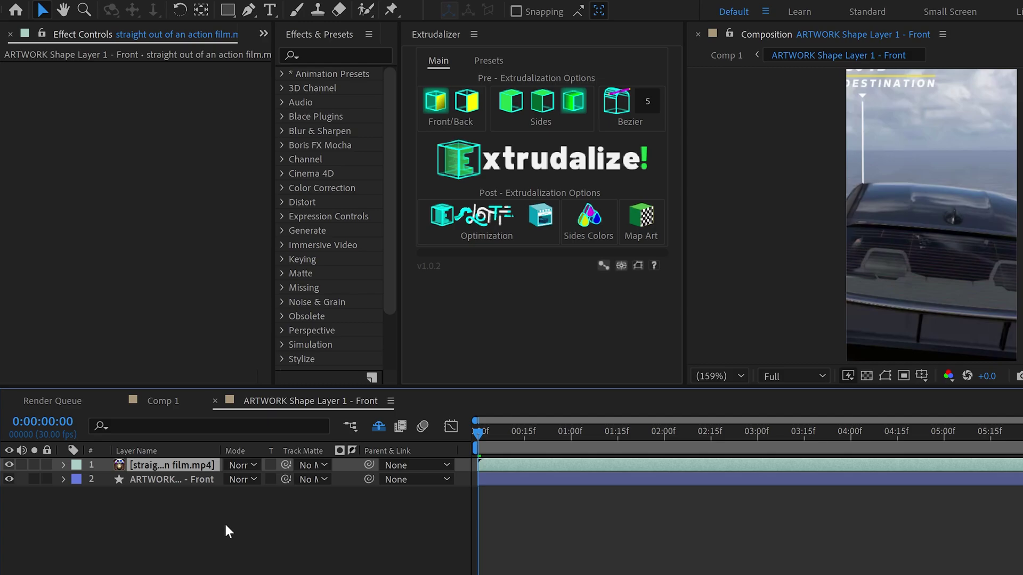
{"action": "key", "text": "s"}
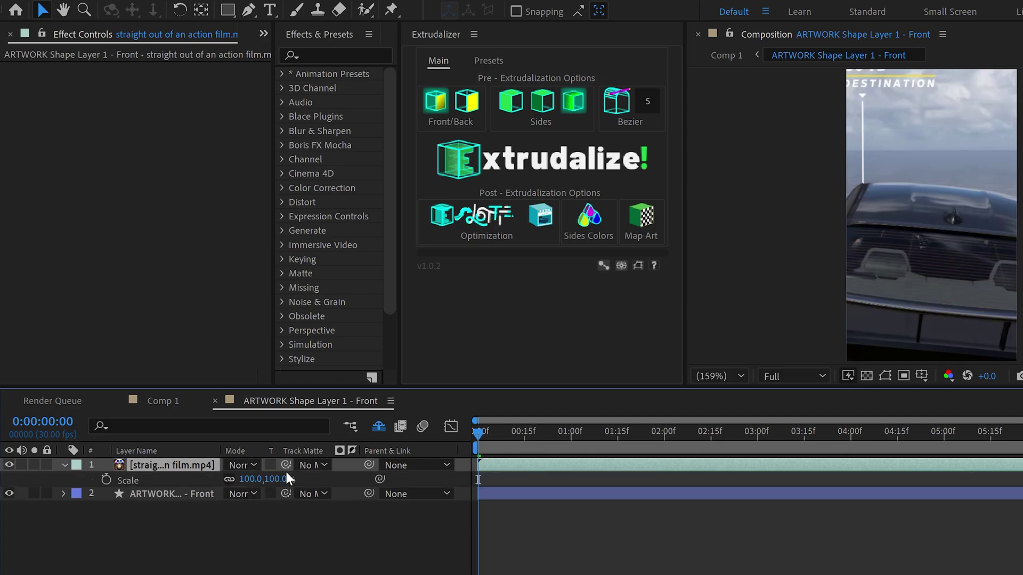
{"action": "type", "text": "24"}
{"action": "key", "text": "Return"}
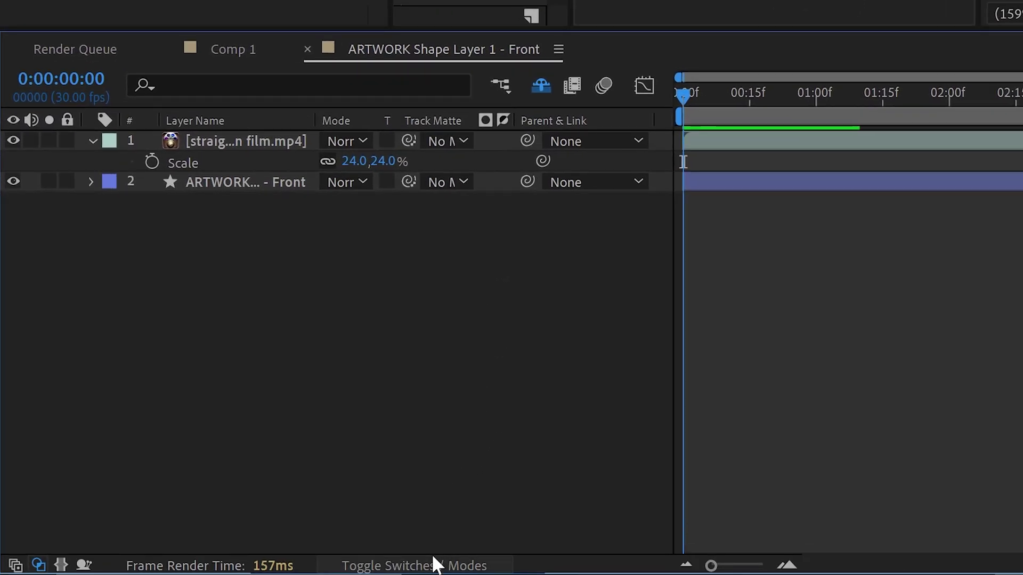
Set the video's Track Matte to layer 2, ARTWORK Front
{"action": "left_click", "coordinate": [436, 564]}
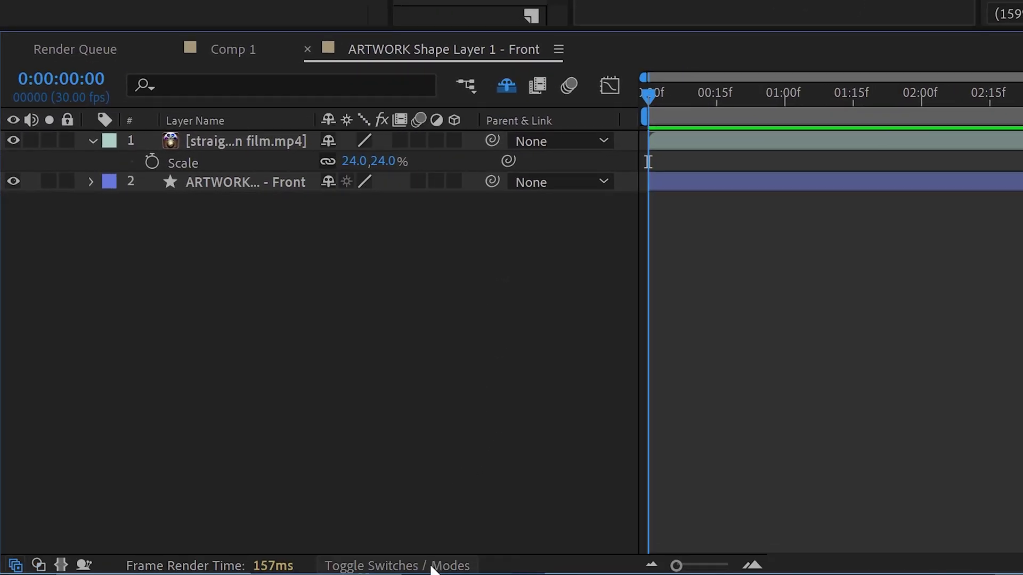
{"action": "left_click", "coordinate": [435, 563]}
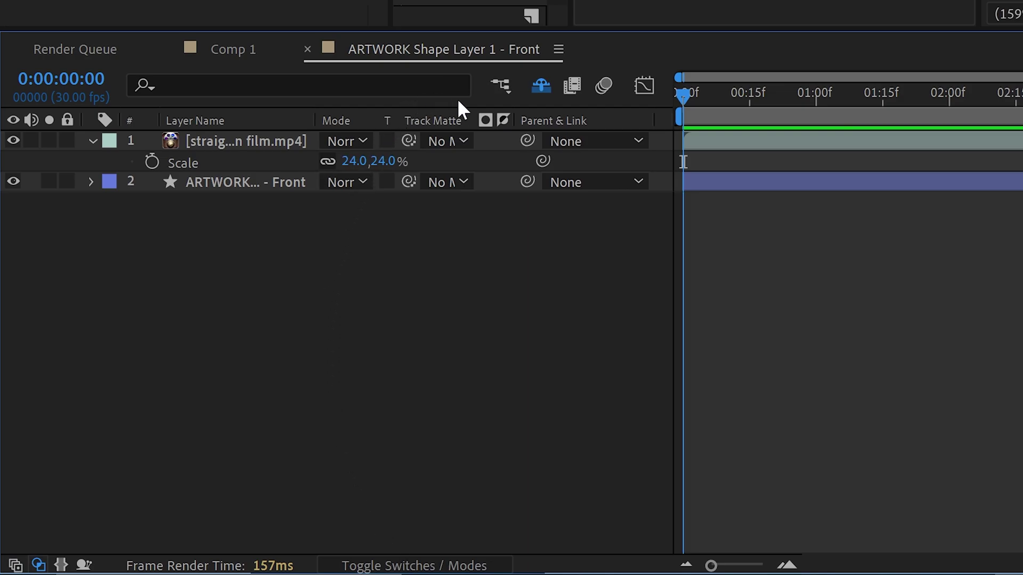
{"action": "left_click", "coordinate": [441, 140]}
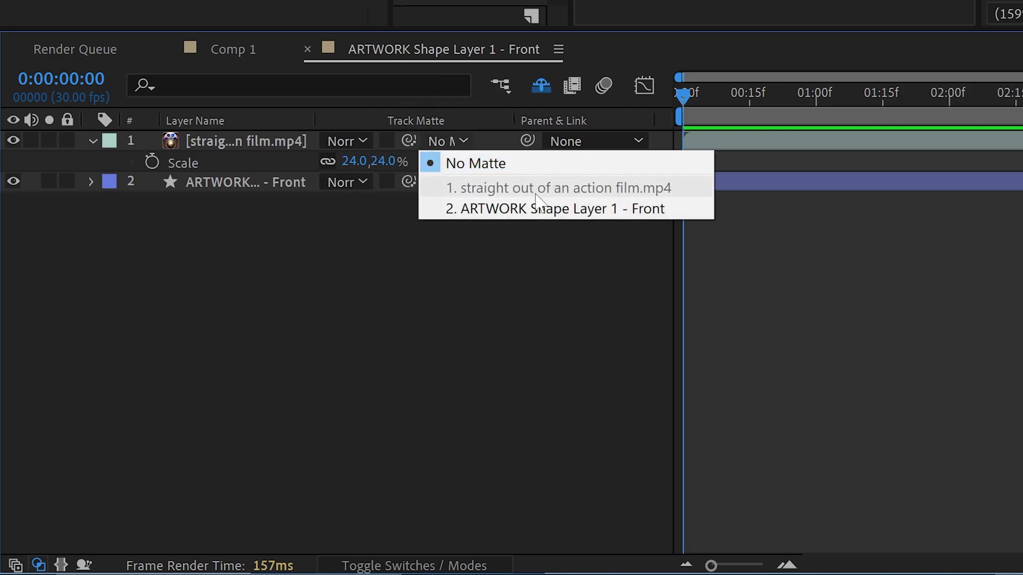
{"action": "left_click", "coordinate": [474, 209]}
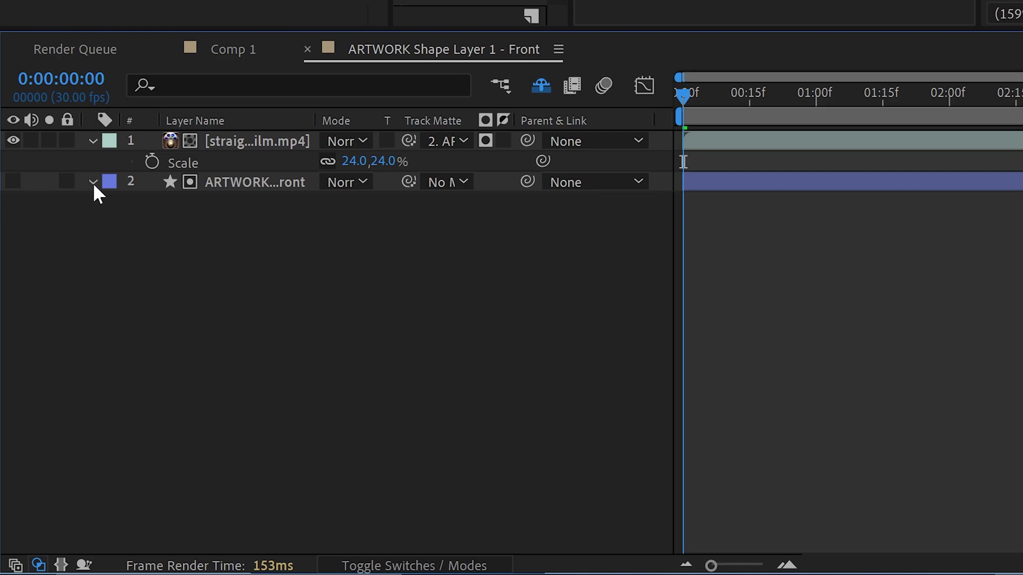
Set the ORIGIN SHAPE's Fill 1 Opacity to 100%
{"action": "left_click", "coordinate": [94, 186]}
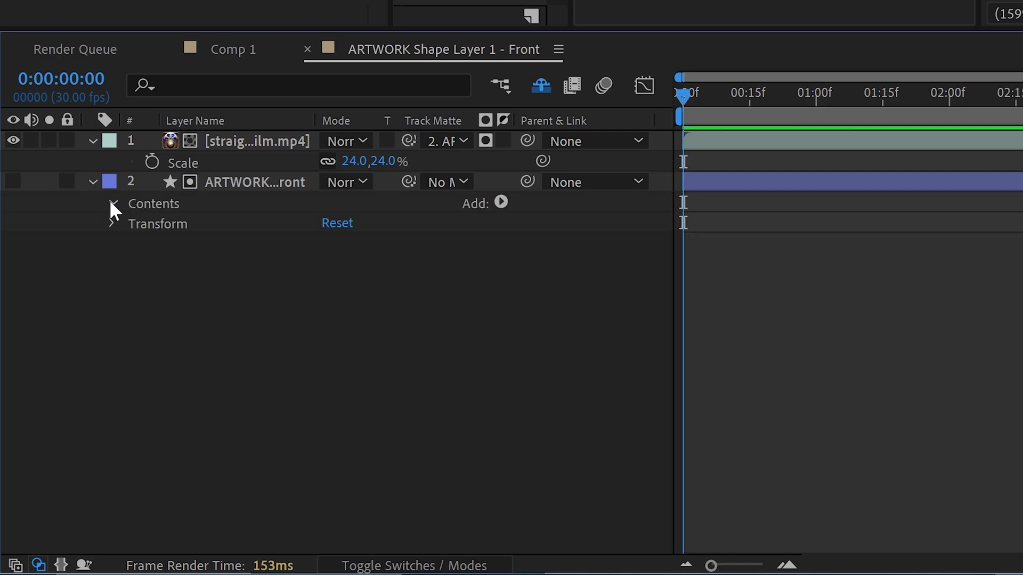
{"action": "left_click", "coordinate": [111, 202]}
{"action": "left_click", "coordinate": [132, 223]}
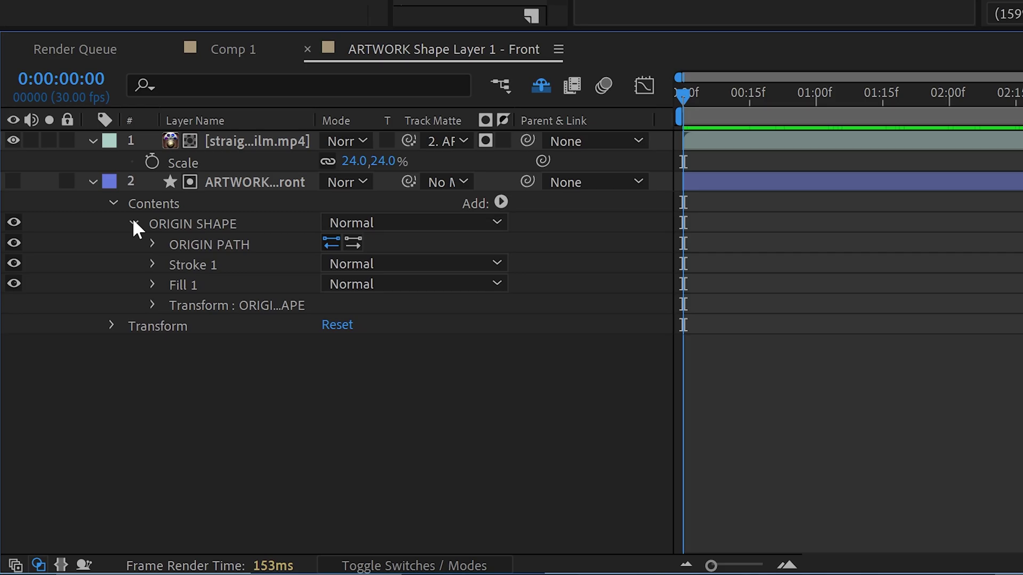
{"action": "left_click", "coordinate": [152, 285]}
{"action": "left_click", "coordinate": [342, 365]}
{"action": "type", "text": "1"}
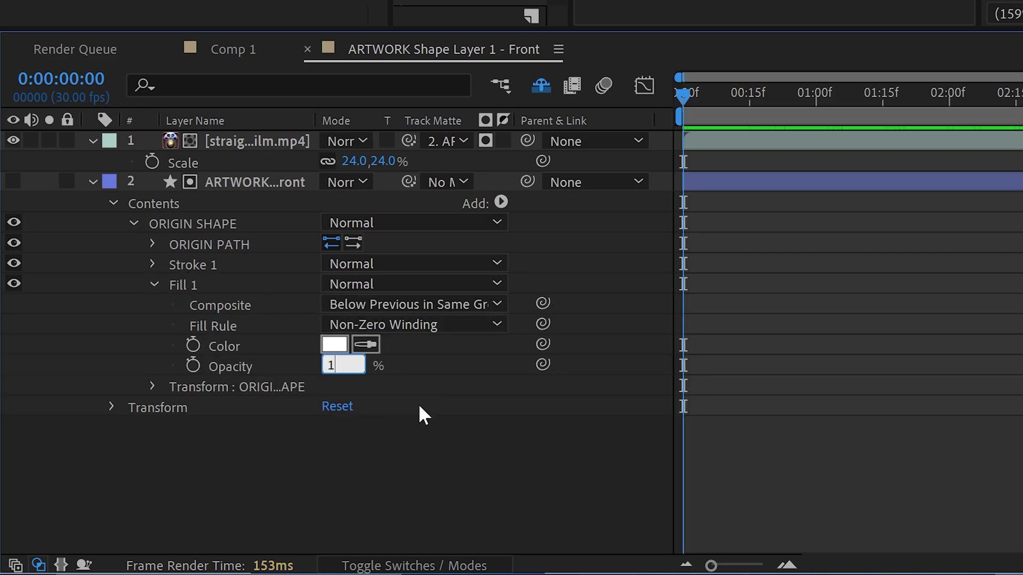
{"action": "type", "text": "00"}
{"action": "key", "text": "Return"}
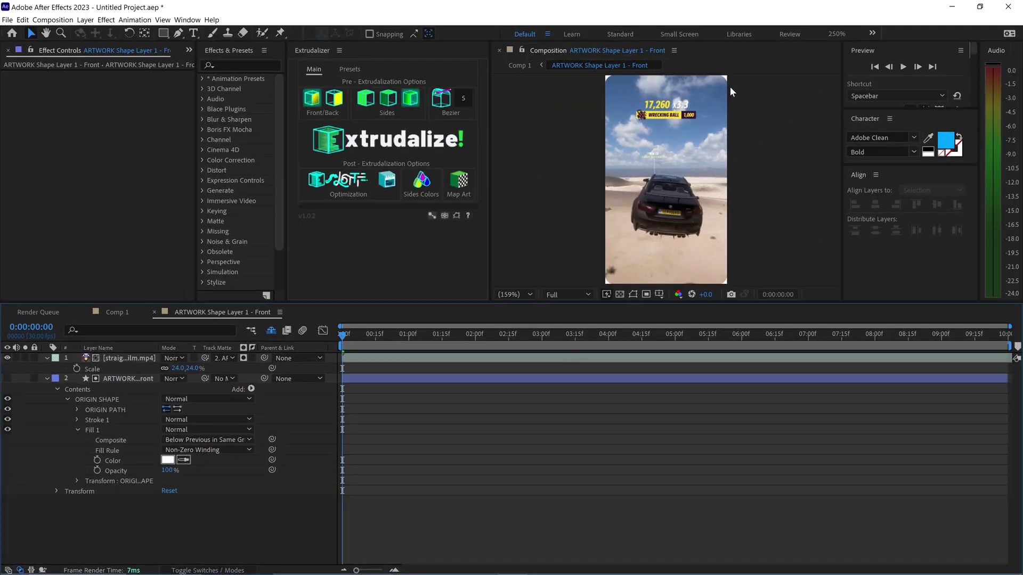
Collapse the layer properties, return to Comp 1, and preview the extruded phone slab
{"action": "left_click", "coordinate": [47, 378]}
{"action": "left_click", "coordinate": [46, 358]}
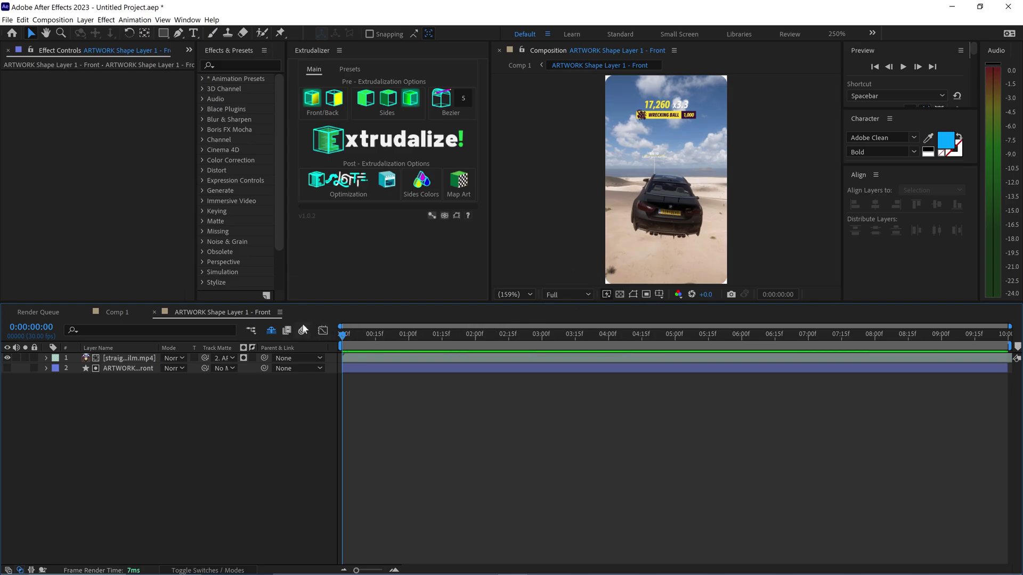
{"action": "left_click", "coordinate": [154, 312]}
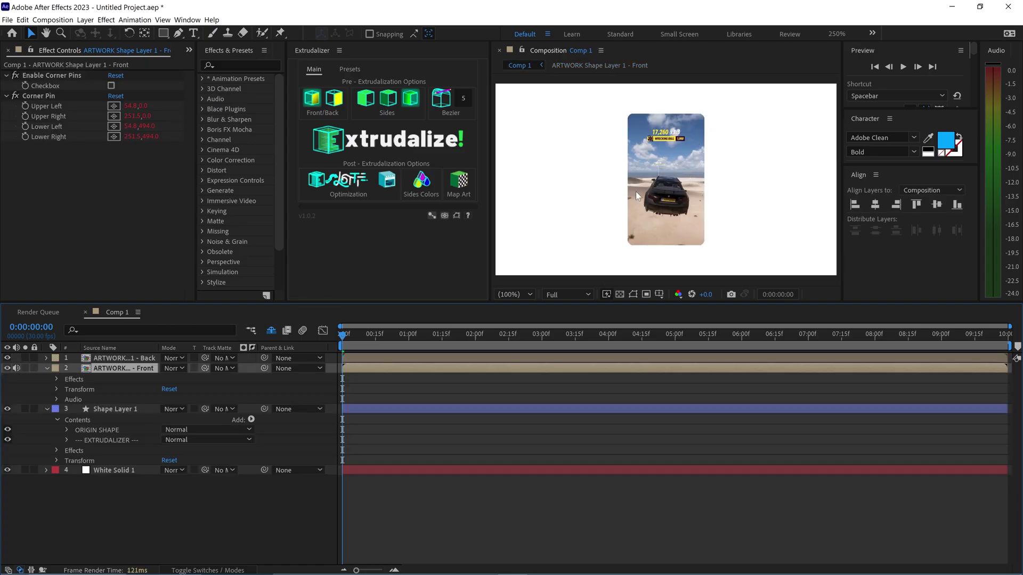
{"action": "mouse_move", "coordinate": [346, 336]}
{"action": "left_mouse_down"}
{"action": "mouse_move", "coordinate": [407, 338]}
{"action": "mouse_move", "coordinate": [342, 344]}
{"action": "left_mouse_up"}
{"action": "left_click", "coordinate": [107, 409]}
{"action": "left_click_drag", "start_coordinate": [134, 184], "coordinate": [139, 193]}
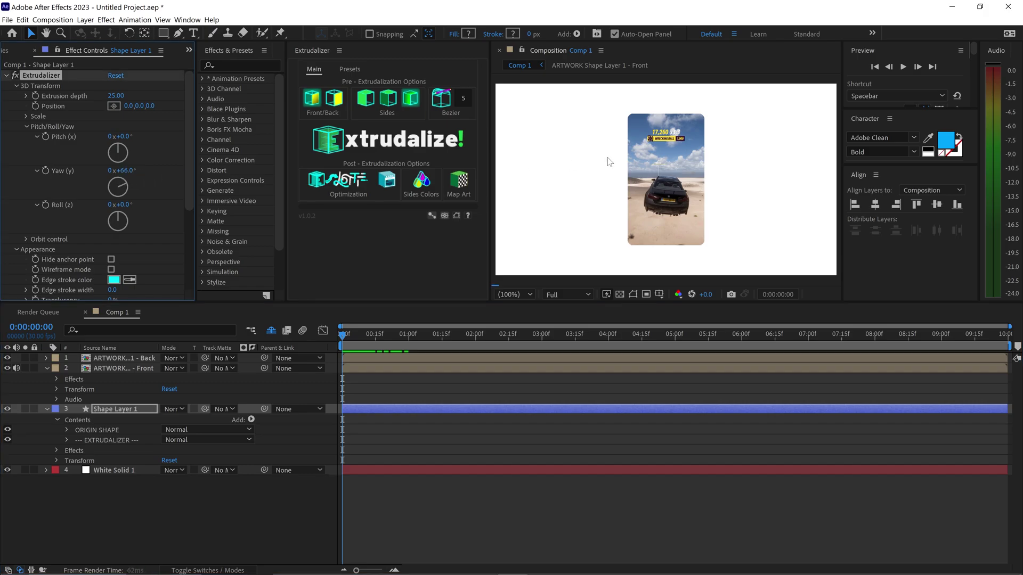
{"action": "key", "text": "ctrl+z"}
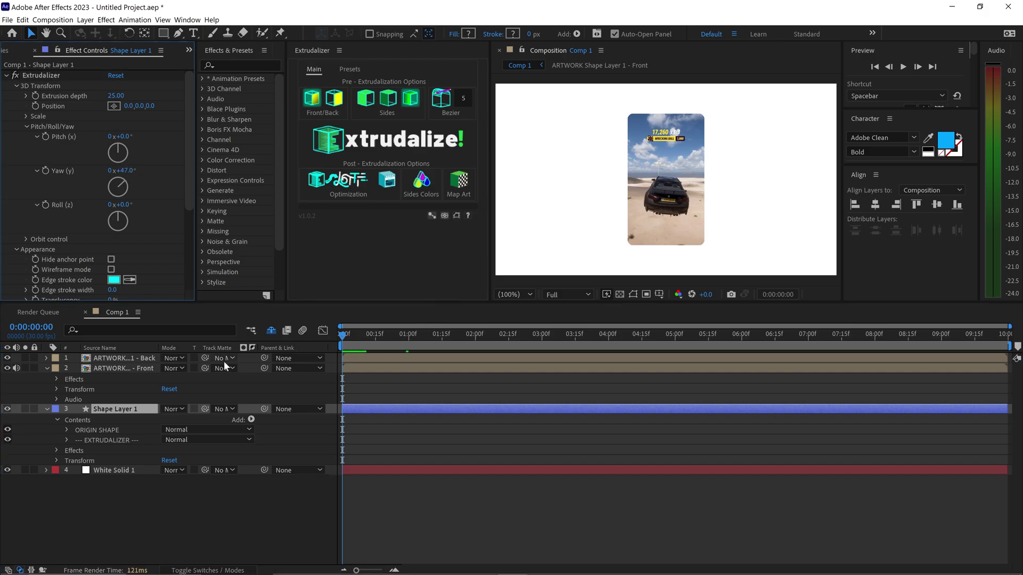
Enable Corner Pins on the ARTWORK Front layer and turn the slab to check the video
{"action": "left_click", "coordinate": [137, 368]}
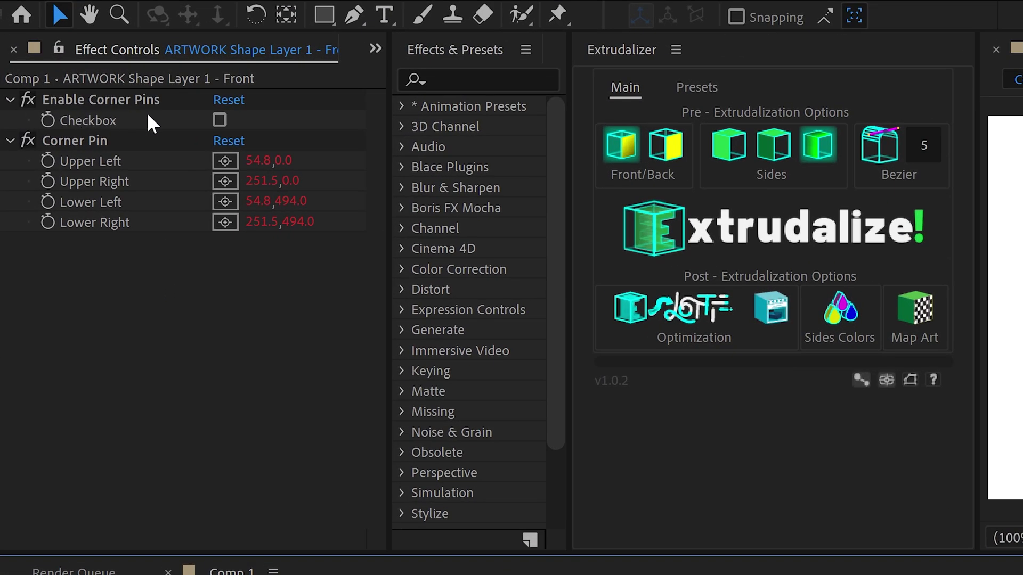
{"action": "left_click", "coordinate": [219, 120]}
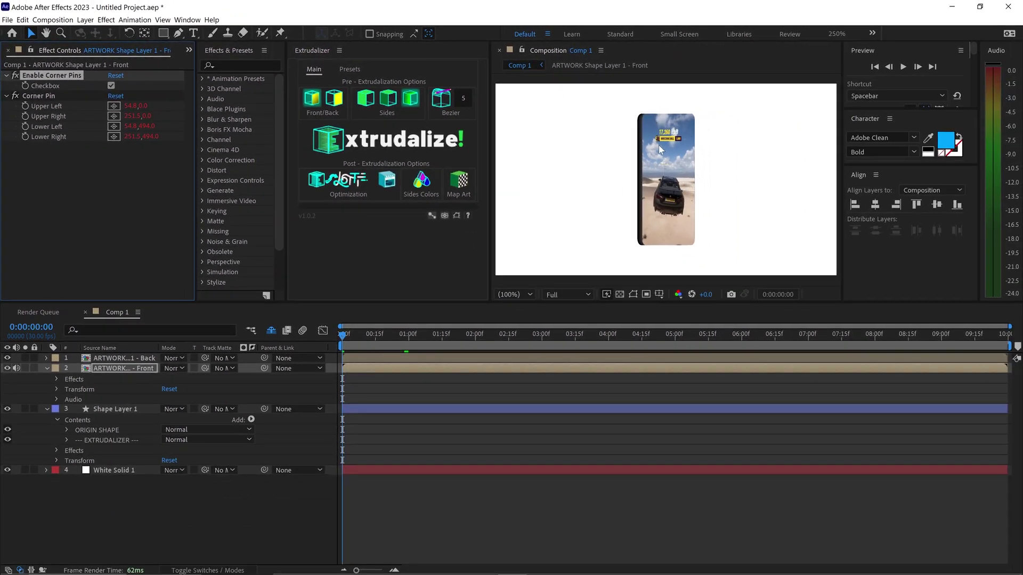
{"action": "left_click", "coordinate": [131, 407]}
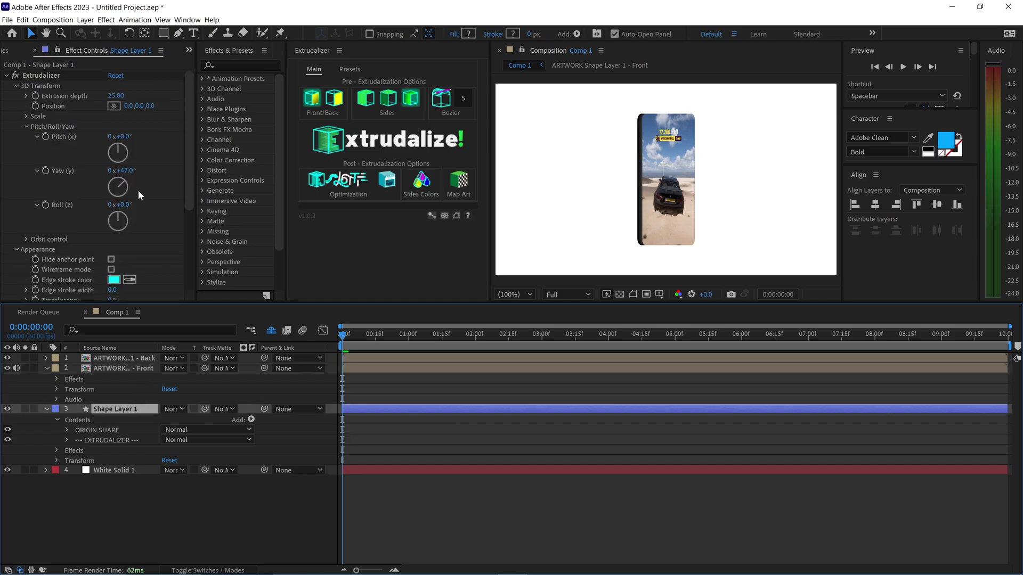
{"action": "mouse_move", "coordinate": [128, 171]}
{"action": "left_mouse_down"}
{"action": "mouse_move", "coordinate": [163, 175]}
{"action": "mouse_move", "coordinate": [118, 171]}
{"action": "left_mouse_up"}
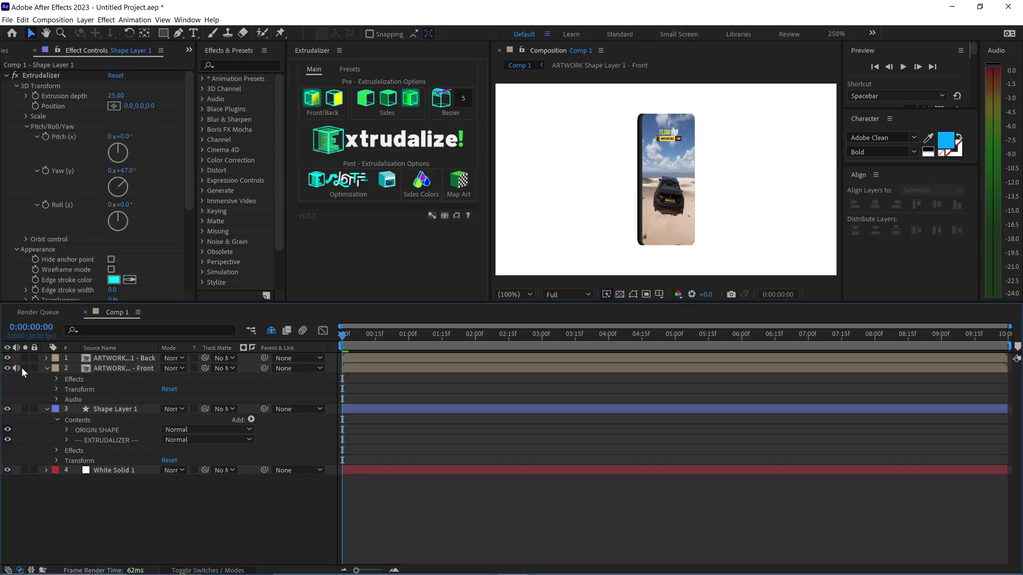
Add fire icon white.png to the Back artwork composition and scale it to 10%
{"action": "double_click", "coordinate": [123, 358]}
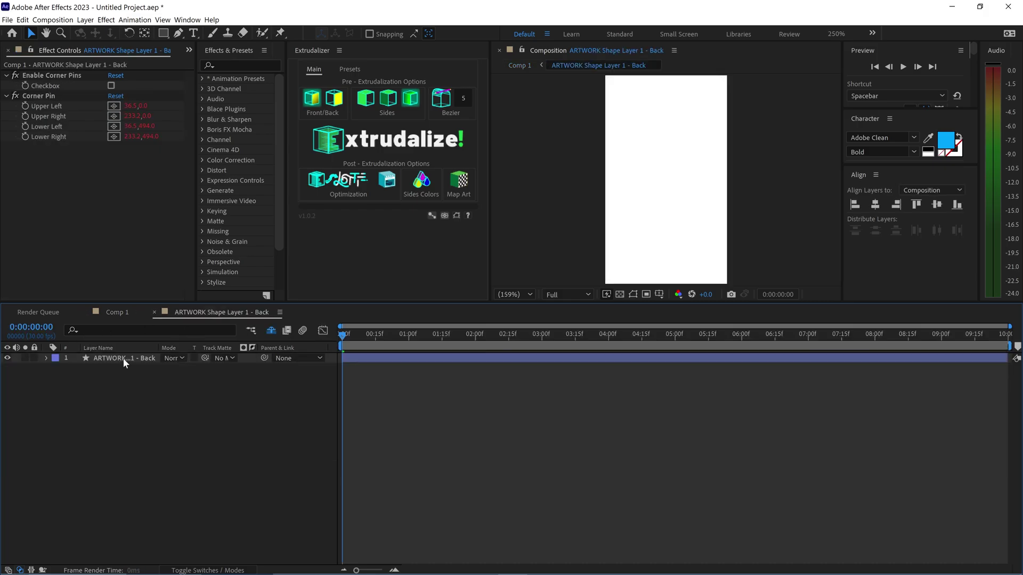
{"action": "left_click", "coordinate": [366, 564]}
{"action": "left_click", "coordinate": [600, 219]}
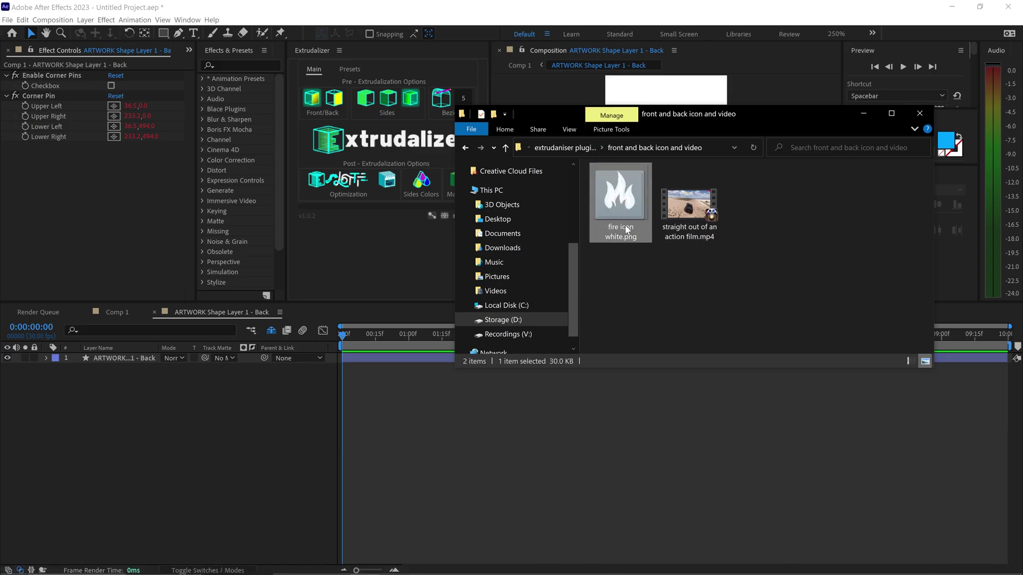
{"action": "left_click_drag", "start_coordinate": [602, 213], "coordinate": [270, 405]}
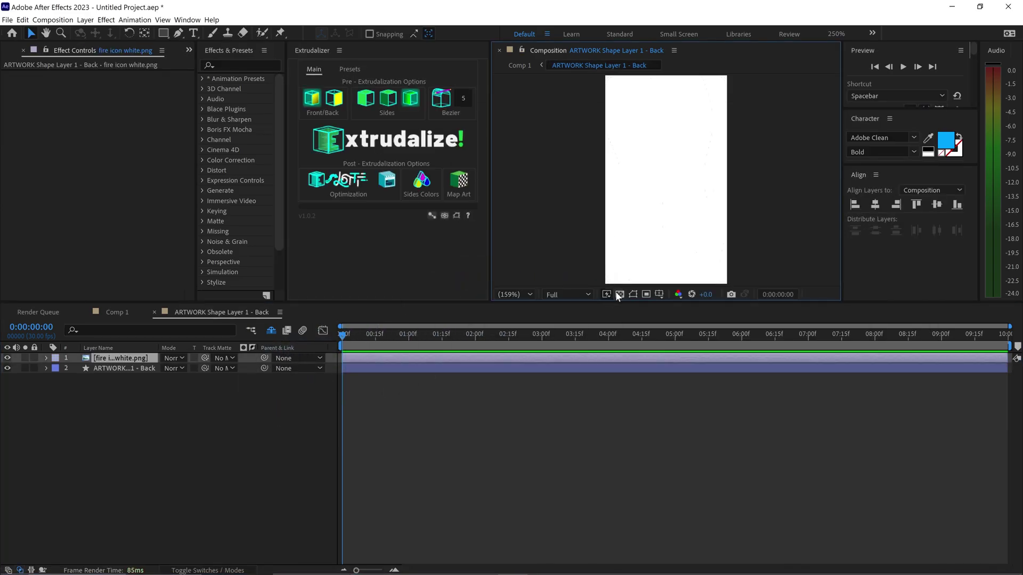
{"action": "left_click", "coordinate": [620, 294]}
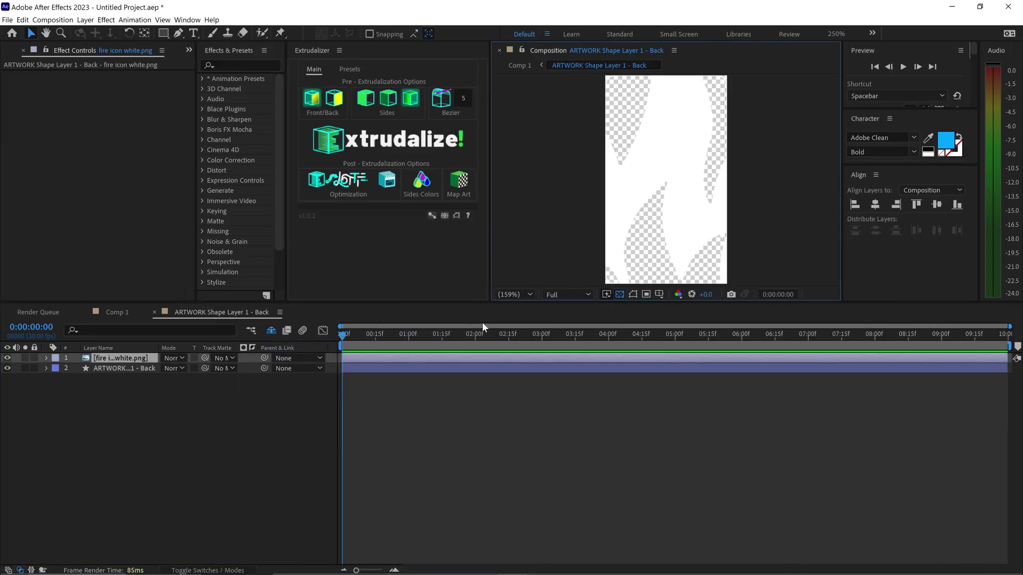
{"action": "key", "text": "s"}
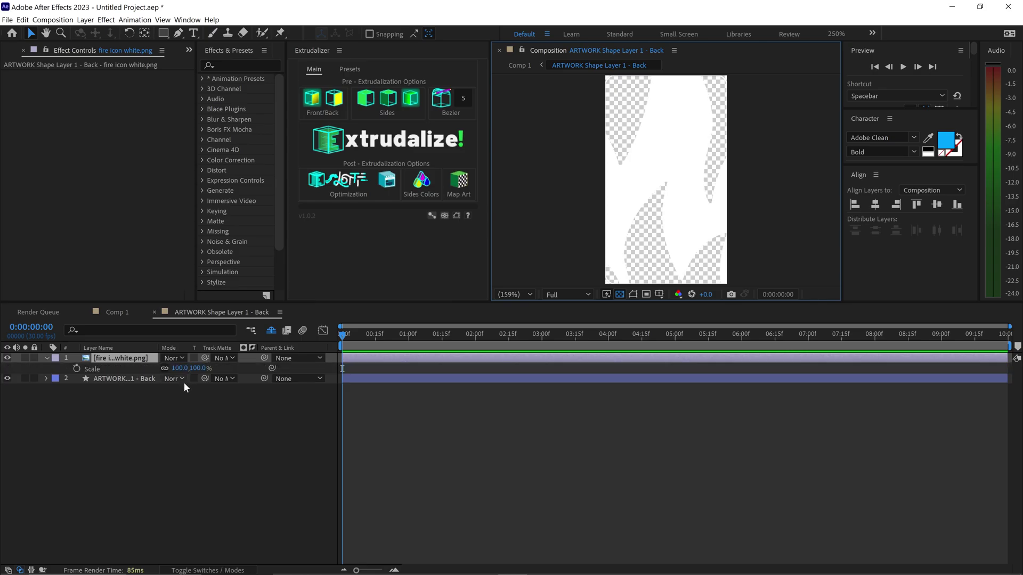
{"action": "left_click", "coordinate": [199, 368]}
{"action": "type", "text": "1"}
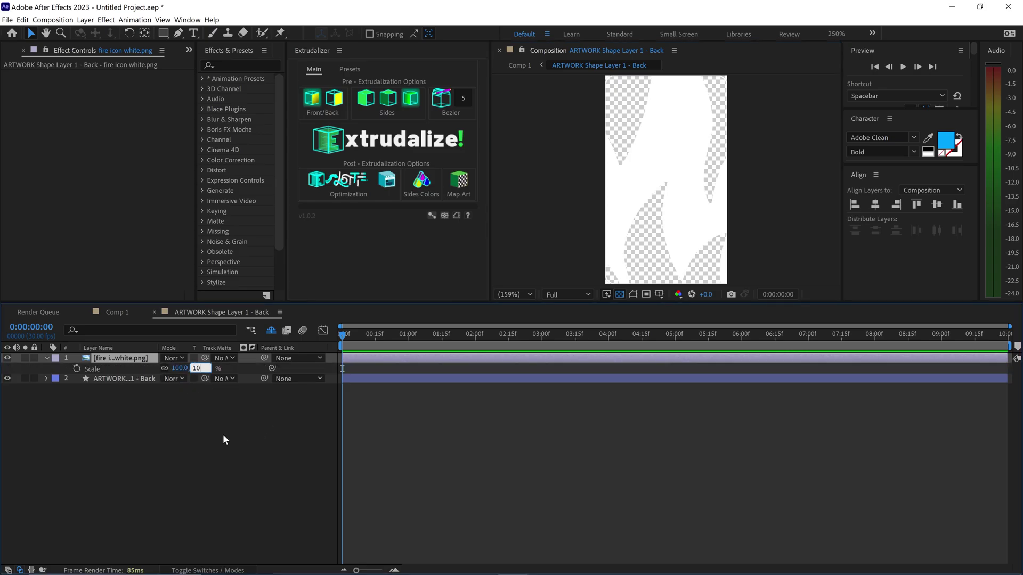
{"action": "type", "text": "0"}
{"action": "key", "text": "Return"}
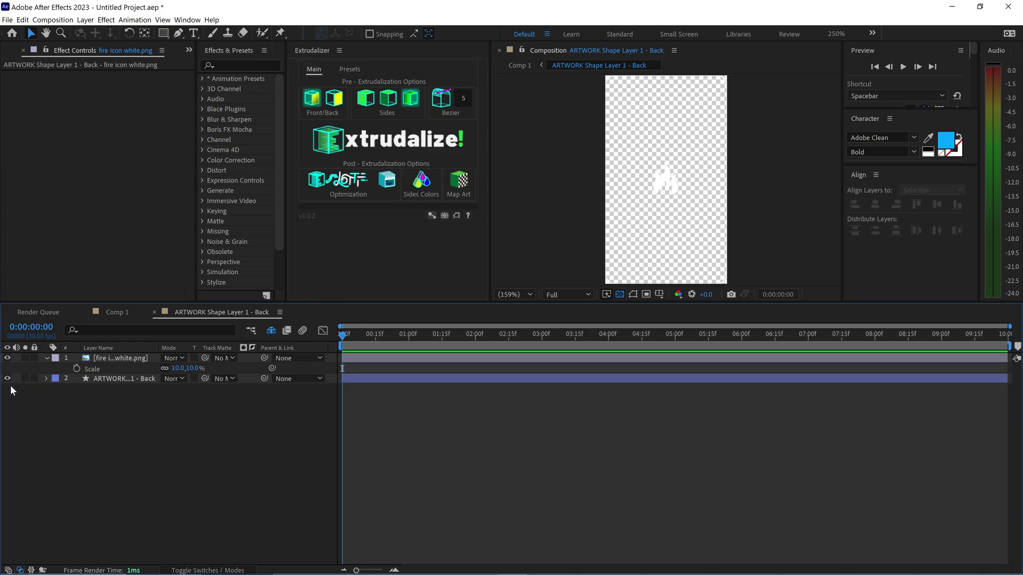
{"action": "left_click", "coordinate": [48, 358]}
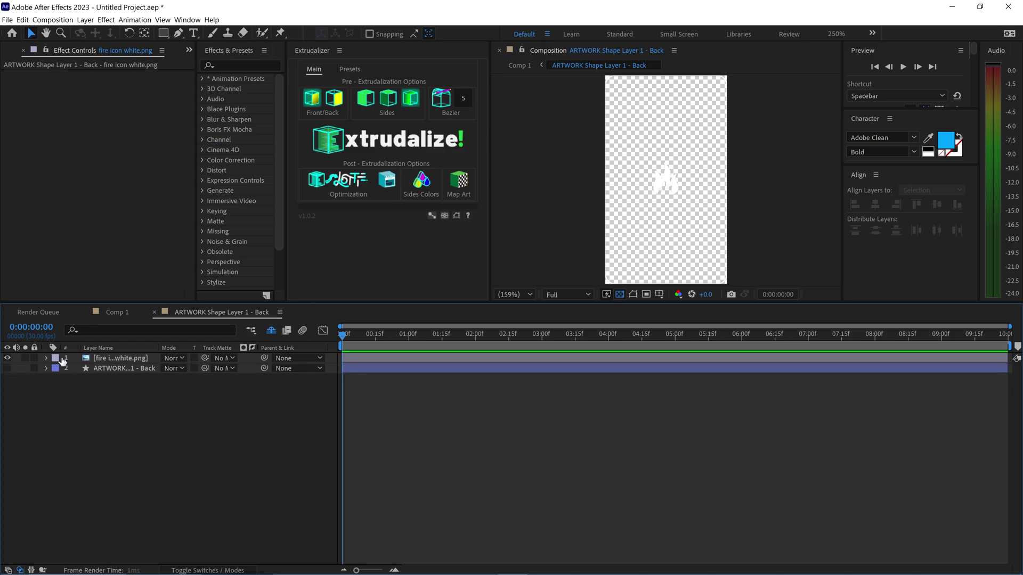
Back in Comp 1, enable Corner Pins on the Back artwork and turn the slab to view it
{"action": "left_click", "coordinate": [155, 312]}
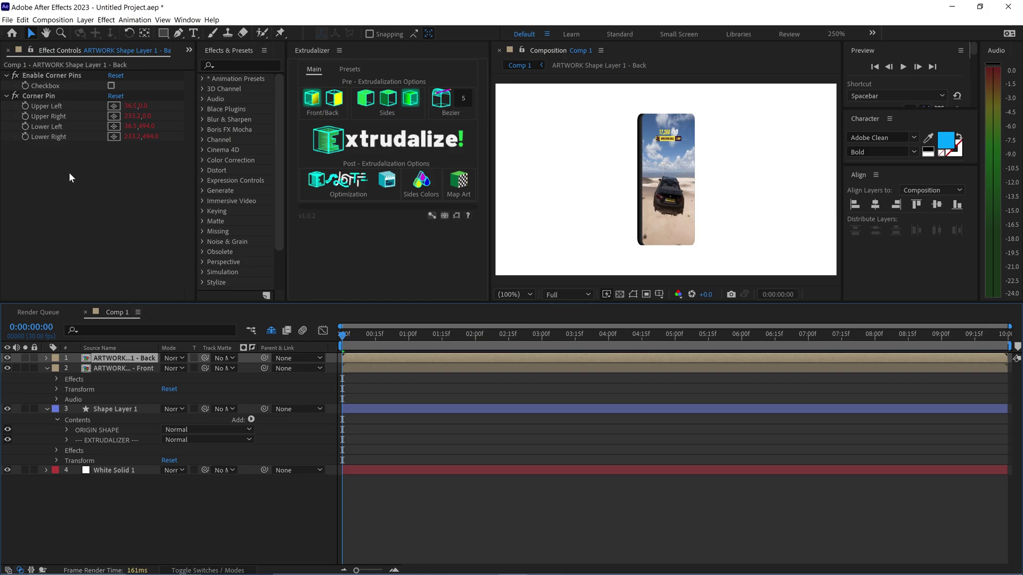
{"action": "left_click", "coordinate": [111, 86]}
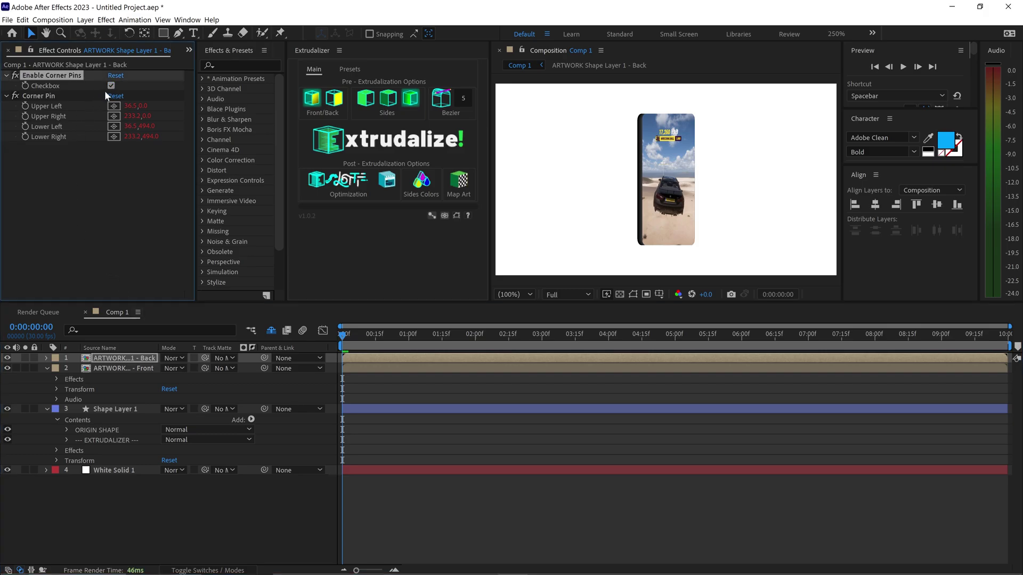
{"action": "left_click", "coordinate": [117, 409]}
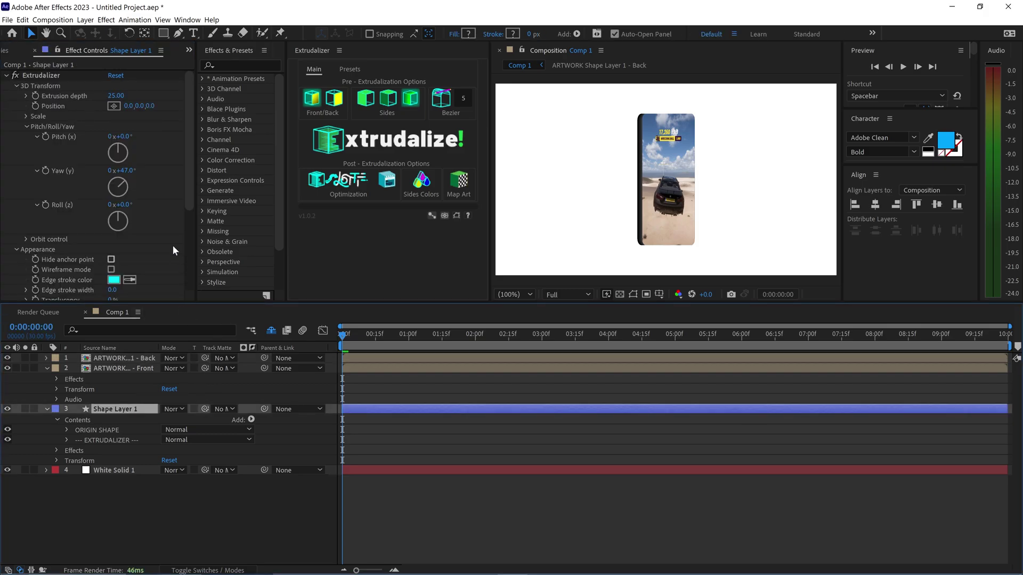
{"action": "left_click_drag", "start_coordinate": [125, 171], "coordinate": [89, 173]}
{"action": "left_click", "coordinate": [297, 492]}
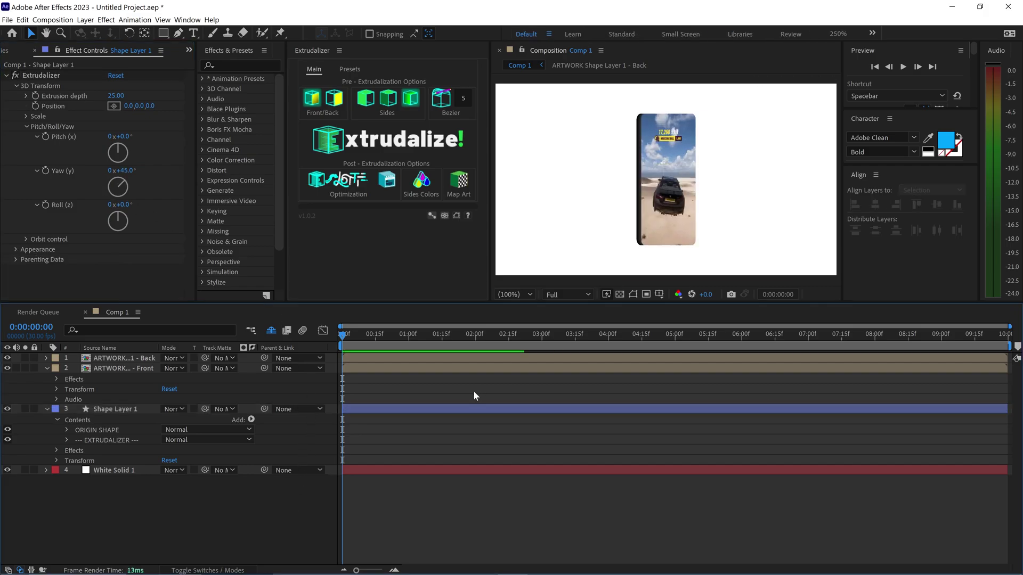
Keyframe the Extrudalizer Yaw from 0 at 0:00 to 360° at 2:15, then preview the spin
{"action": "left_click", "coordinate": [125, 171]}
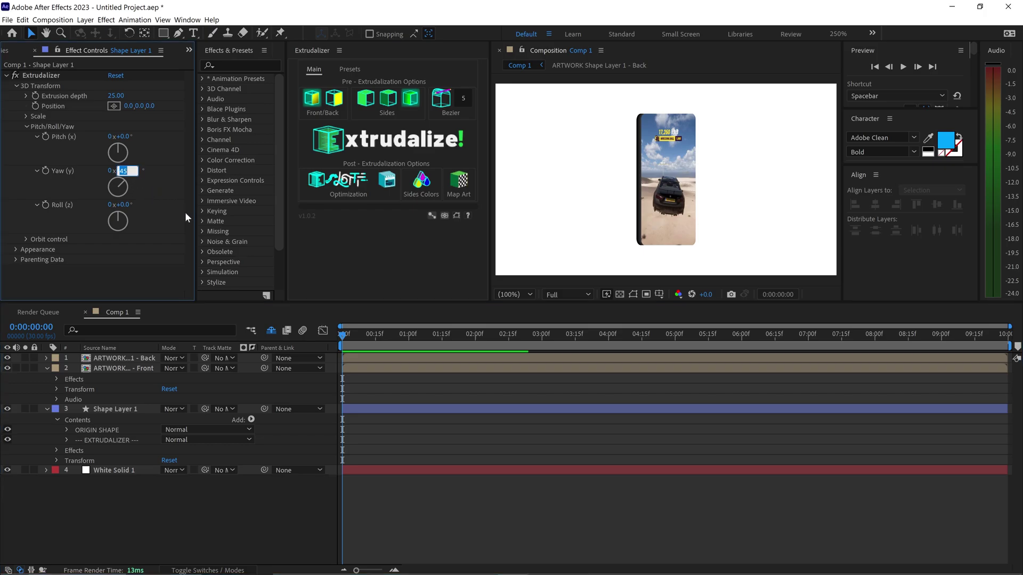
{"action": "type", "text": "0"}
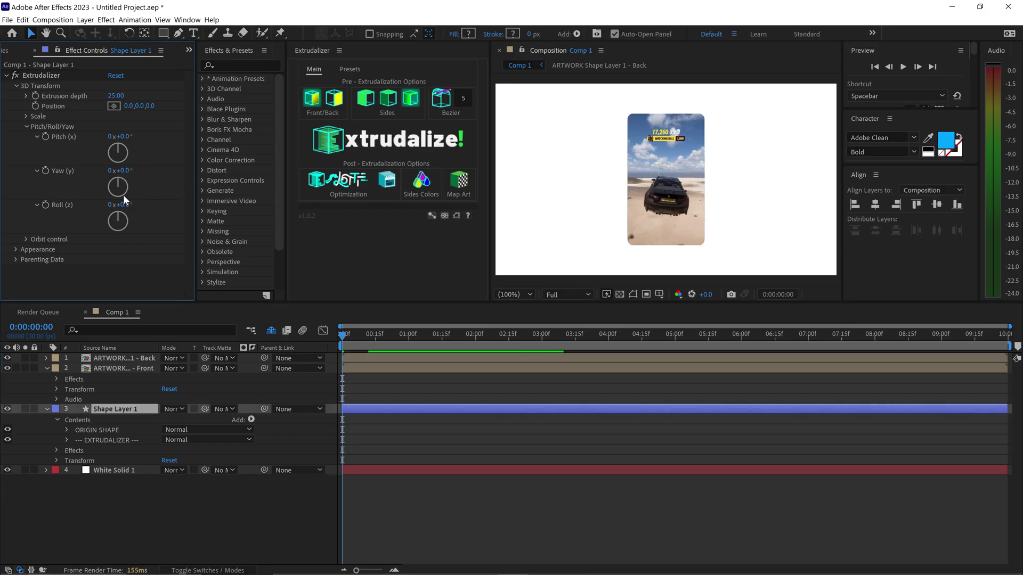
{"action": "left_click", "coordinate": [47, 176]}
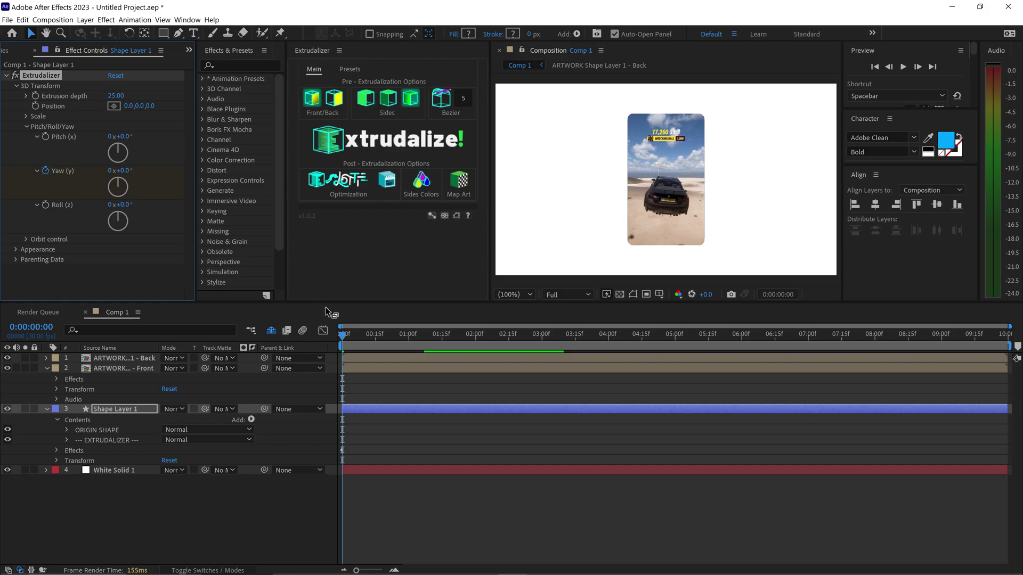
{"action": "left_click", "coordinate": [508, 336]}
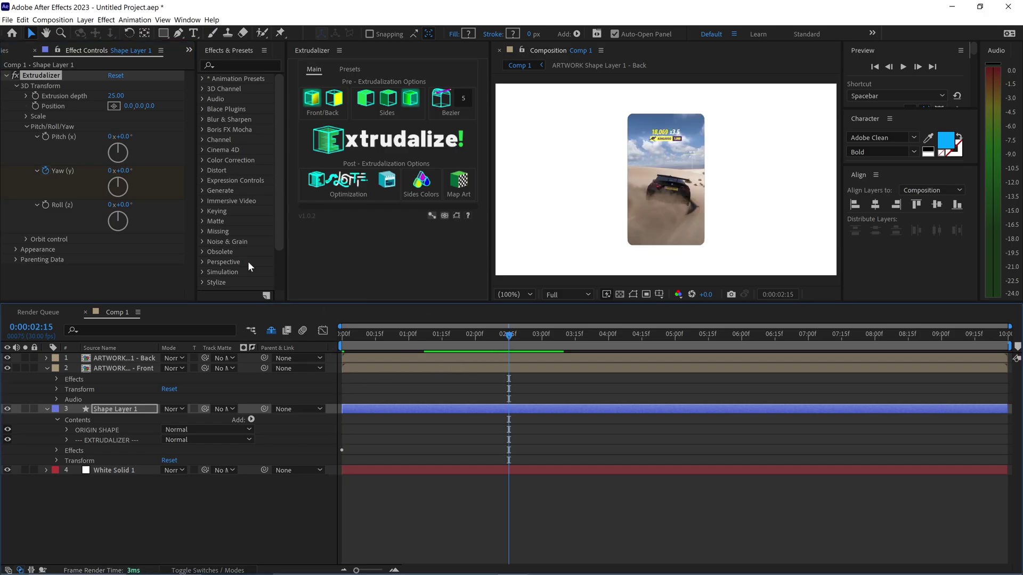
{"action": "left_click", "coordinate": [123, 171]}
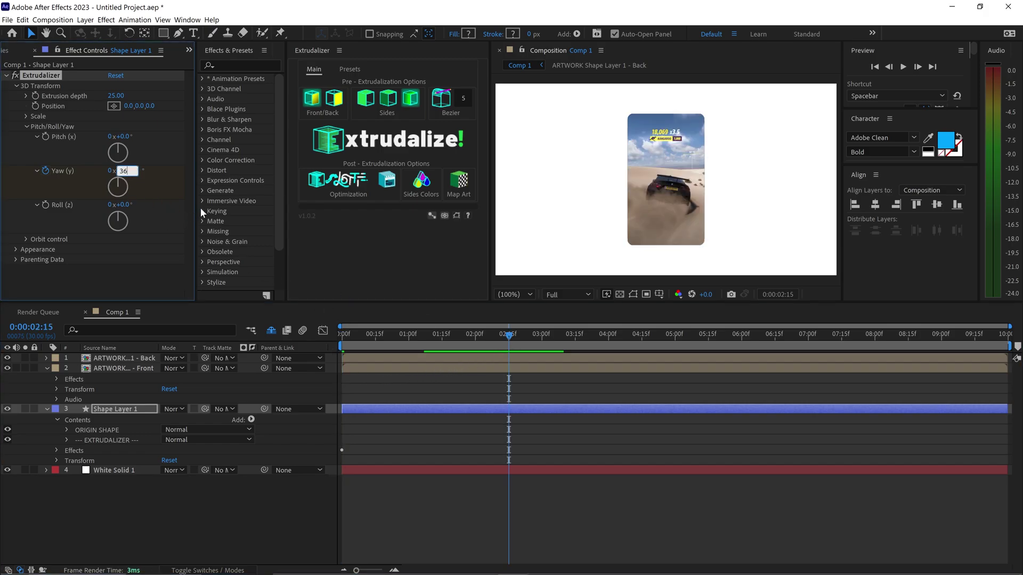
{"action": "key", "text": "Return"}
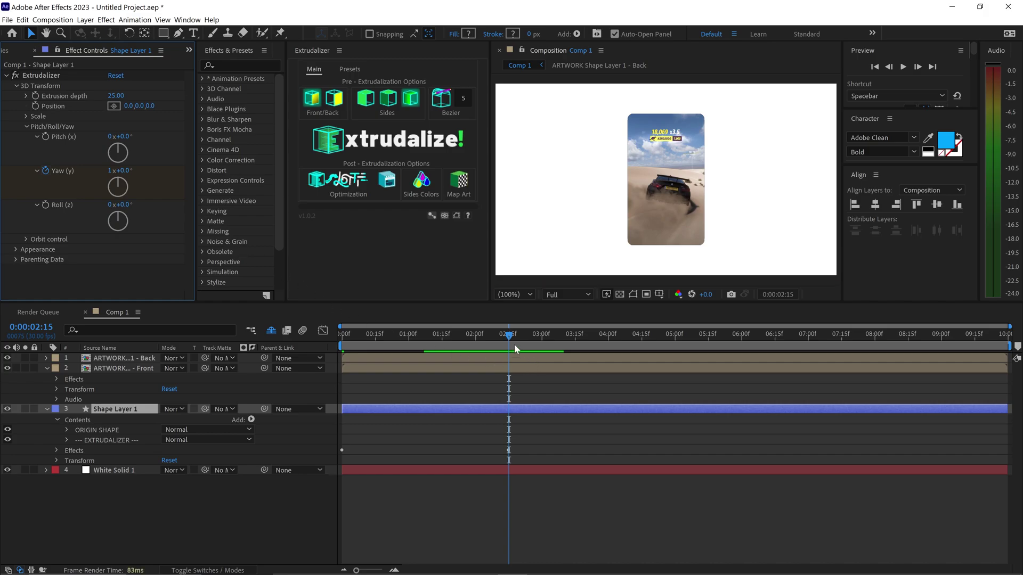
{"action": "left_click_drag", "start_coordinate": [509, 335], "coordinate": [343, 357]}
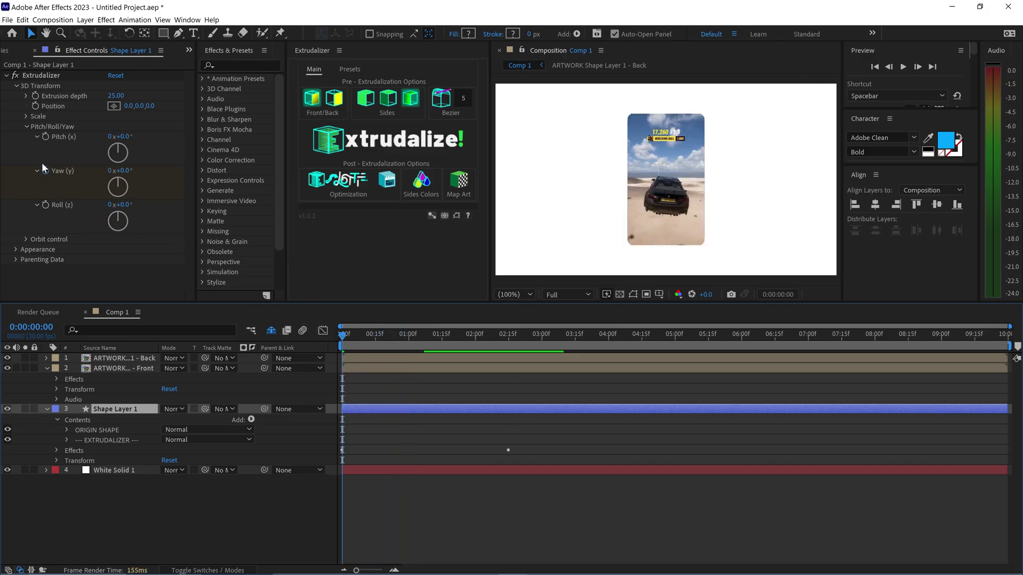
Keyframe Roll from 0:00 to 15° at 2:15 and scrub back to preview the tilted spin
{"action": "left_click", "coordinate": [47, 211]}
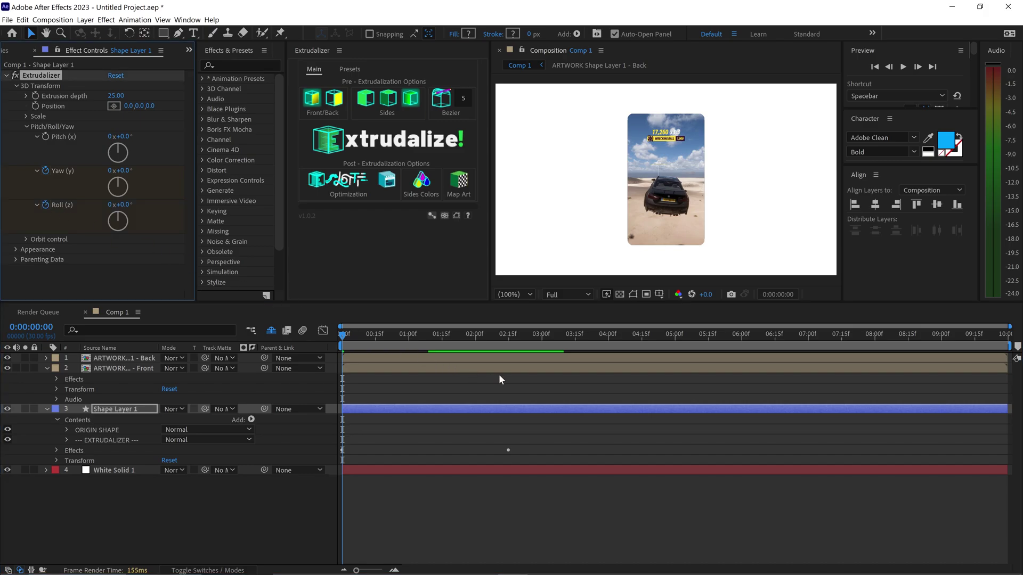
{"action": "left_click", "coordinate": [507, 348]}
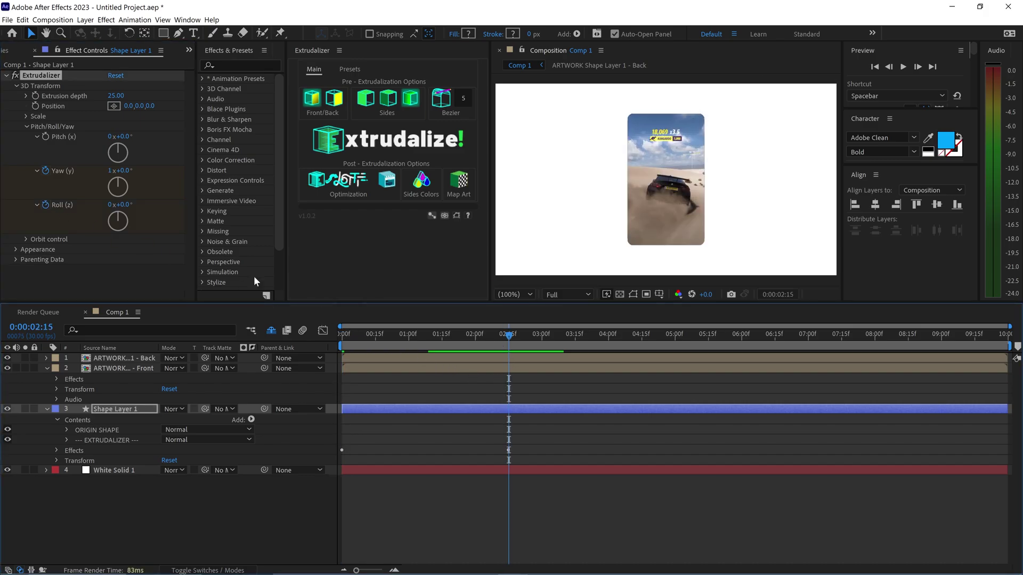
{"action": "left_click", "coordinate": [124, 205]}
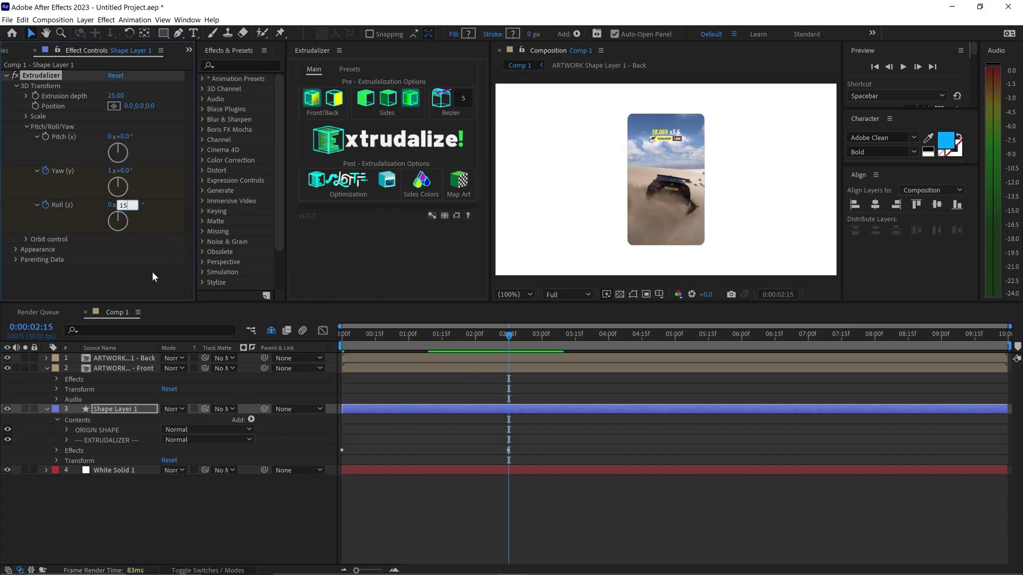
{"action": "key", "text": "Return"}
{"action": "left_click_drag", "start_coordinate": [508, 337], "coordinate": [426, 339]}
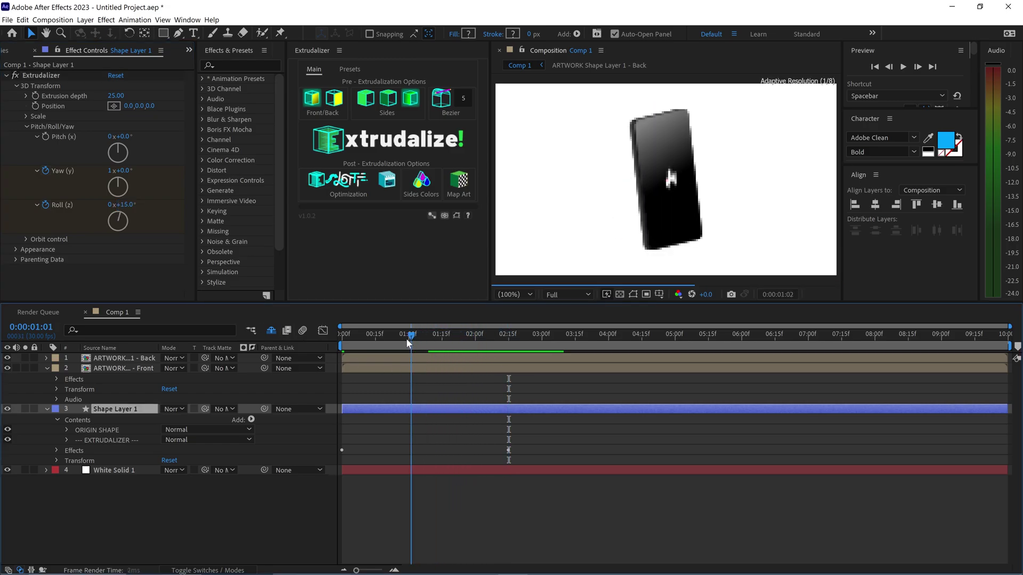